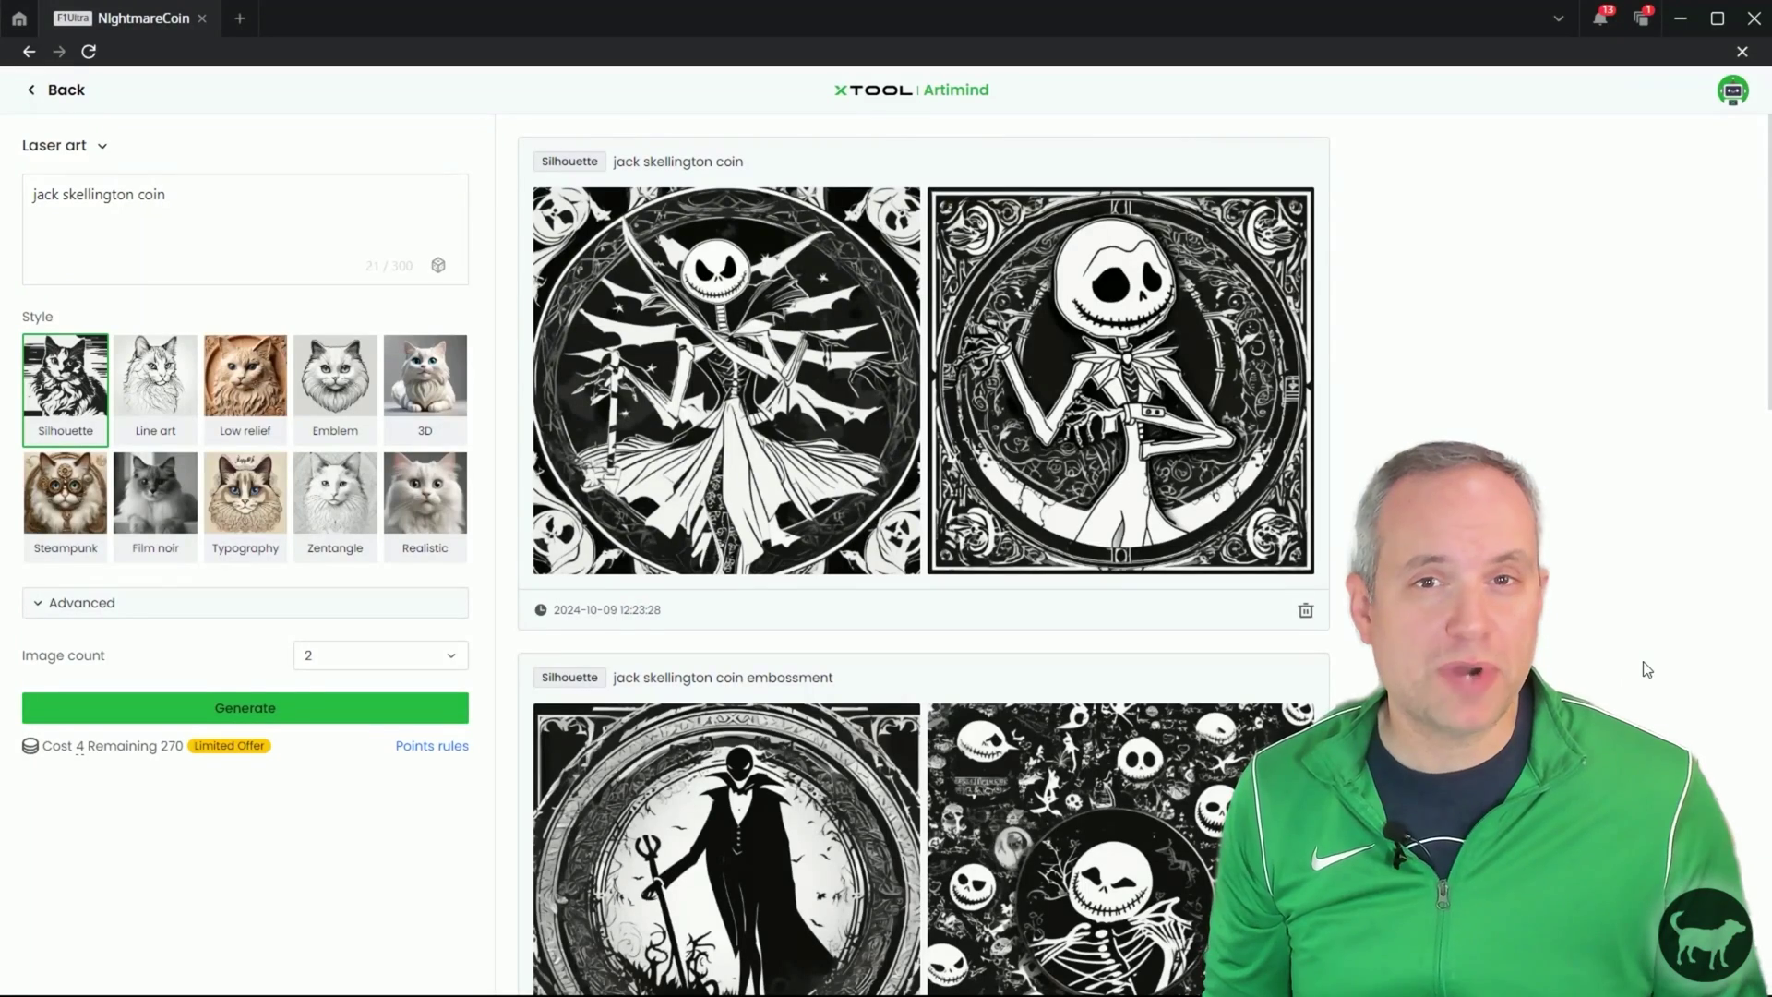
Scroll through the earlier jack skellington coin generations in the Artimind history.
scroll(1363, 404, "down", 4)
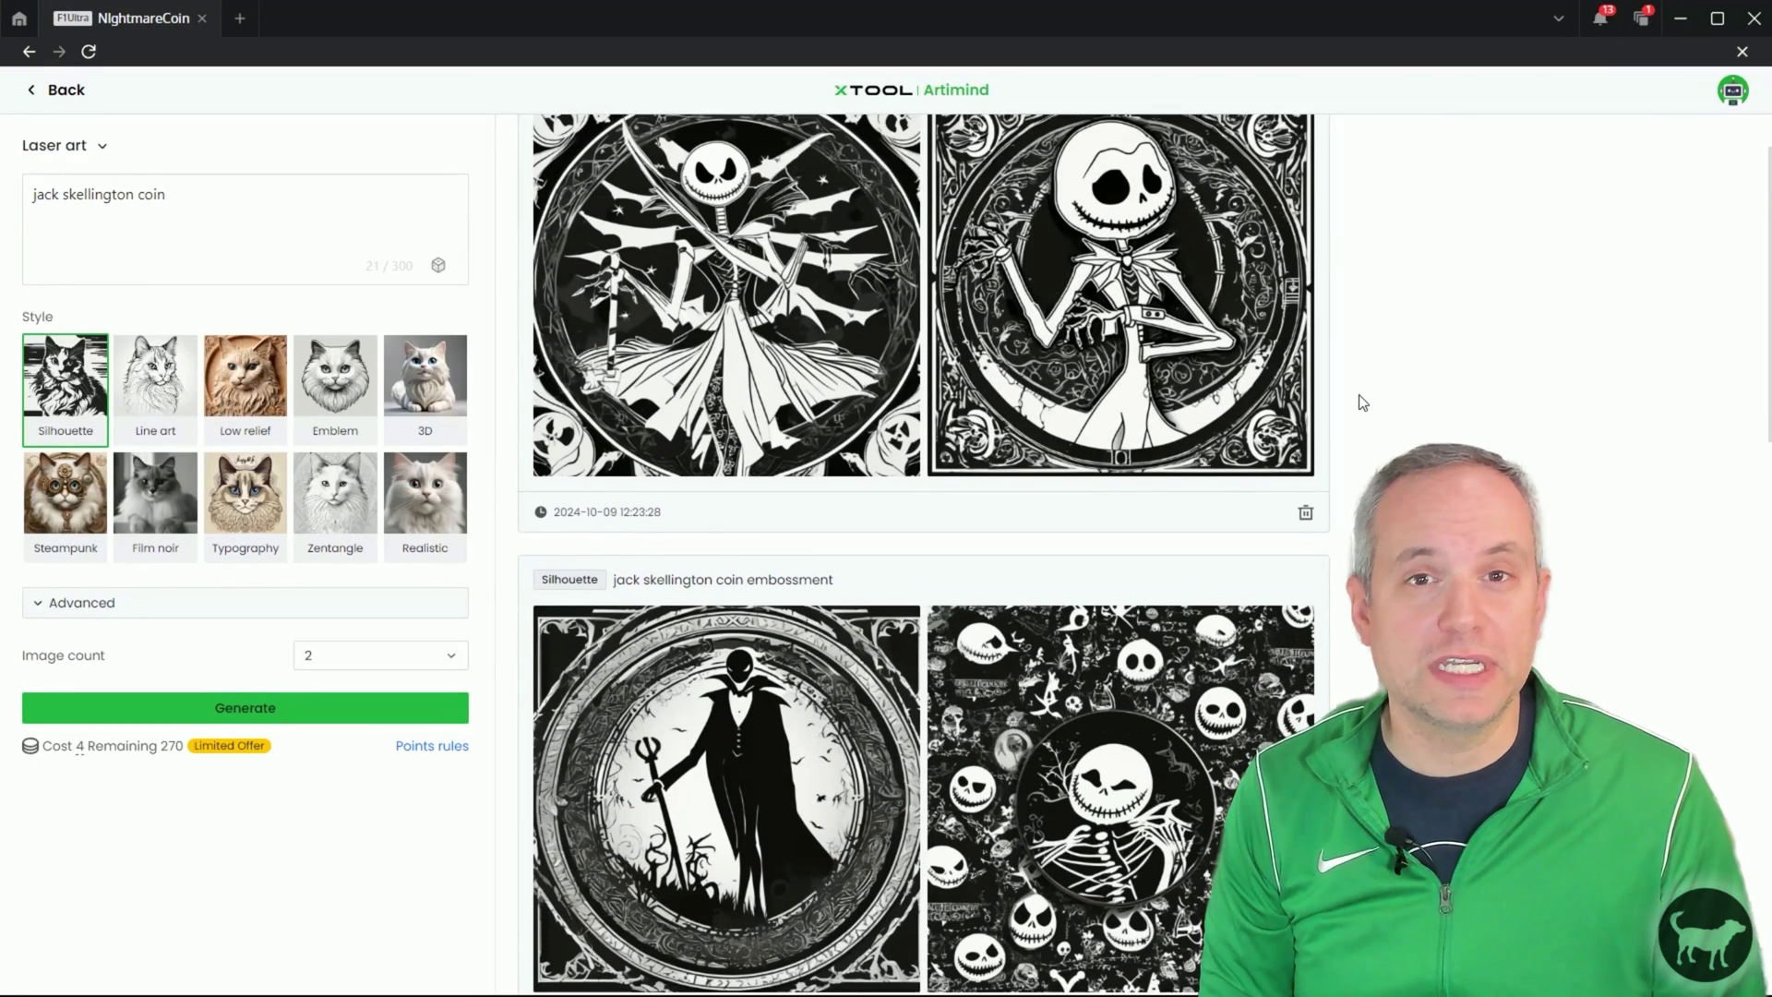
scroll(1362, 403, "down", 5)
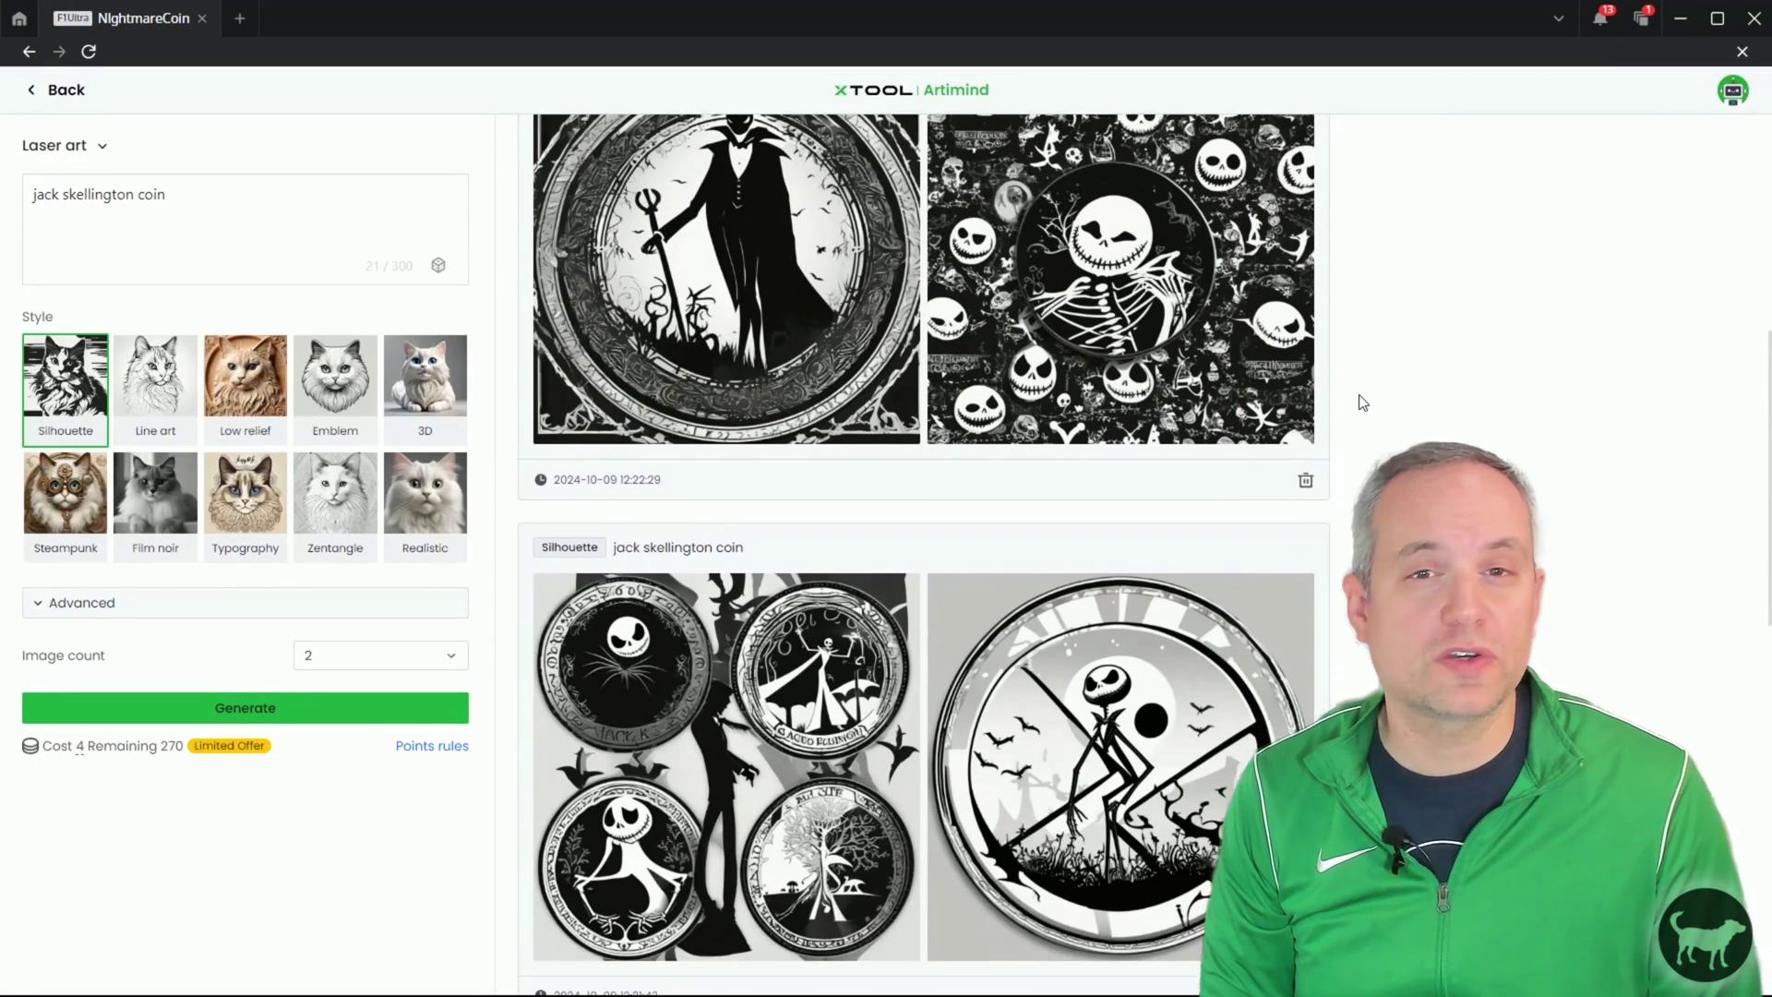
scroll(1363, 404, "up", 6)
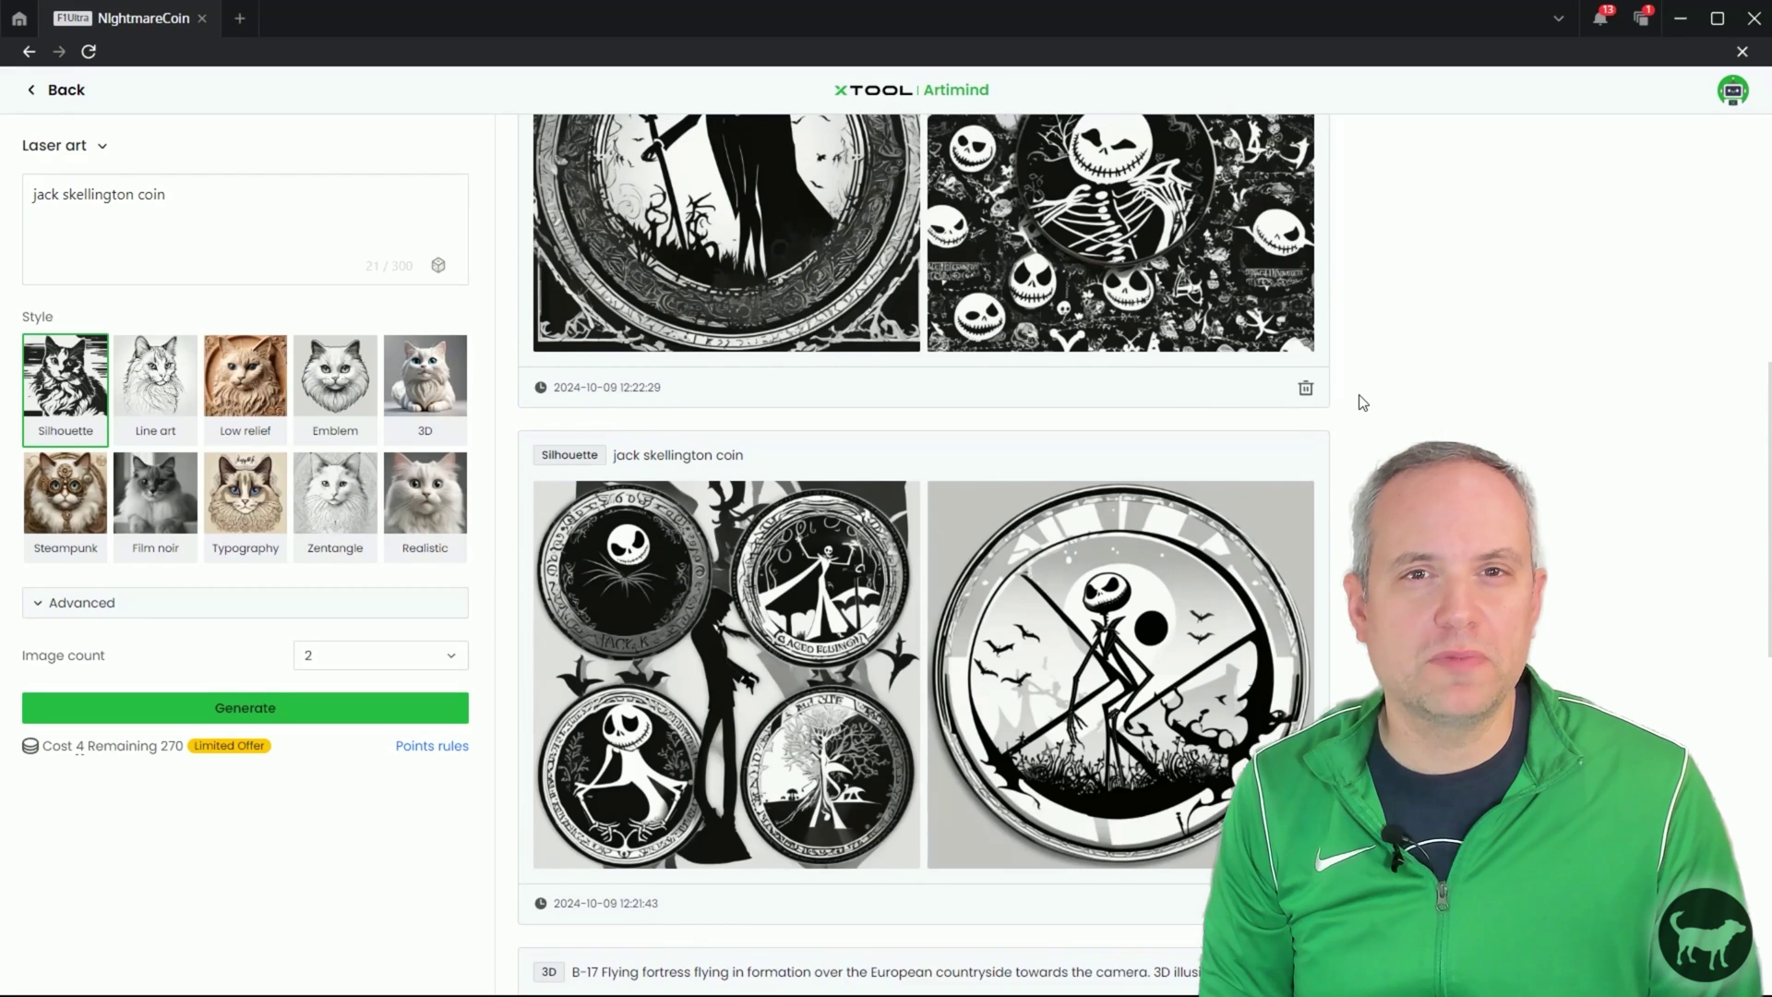
scroll(1363, 404, "up", 2)
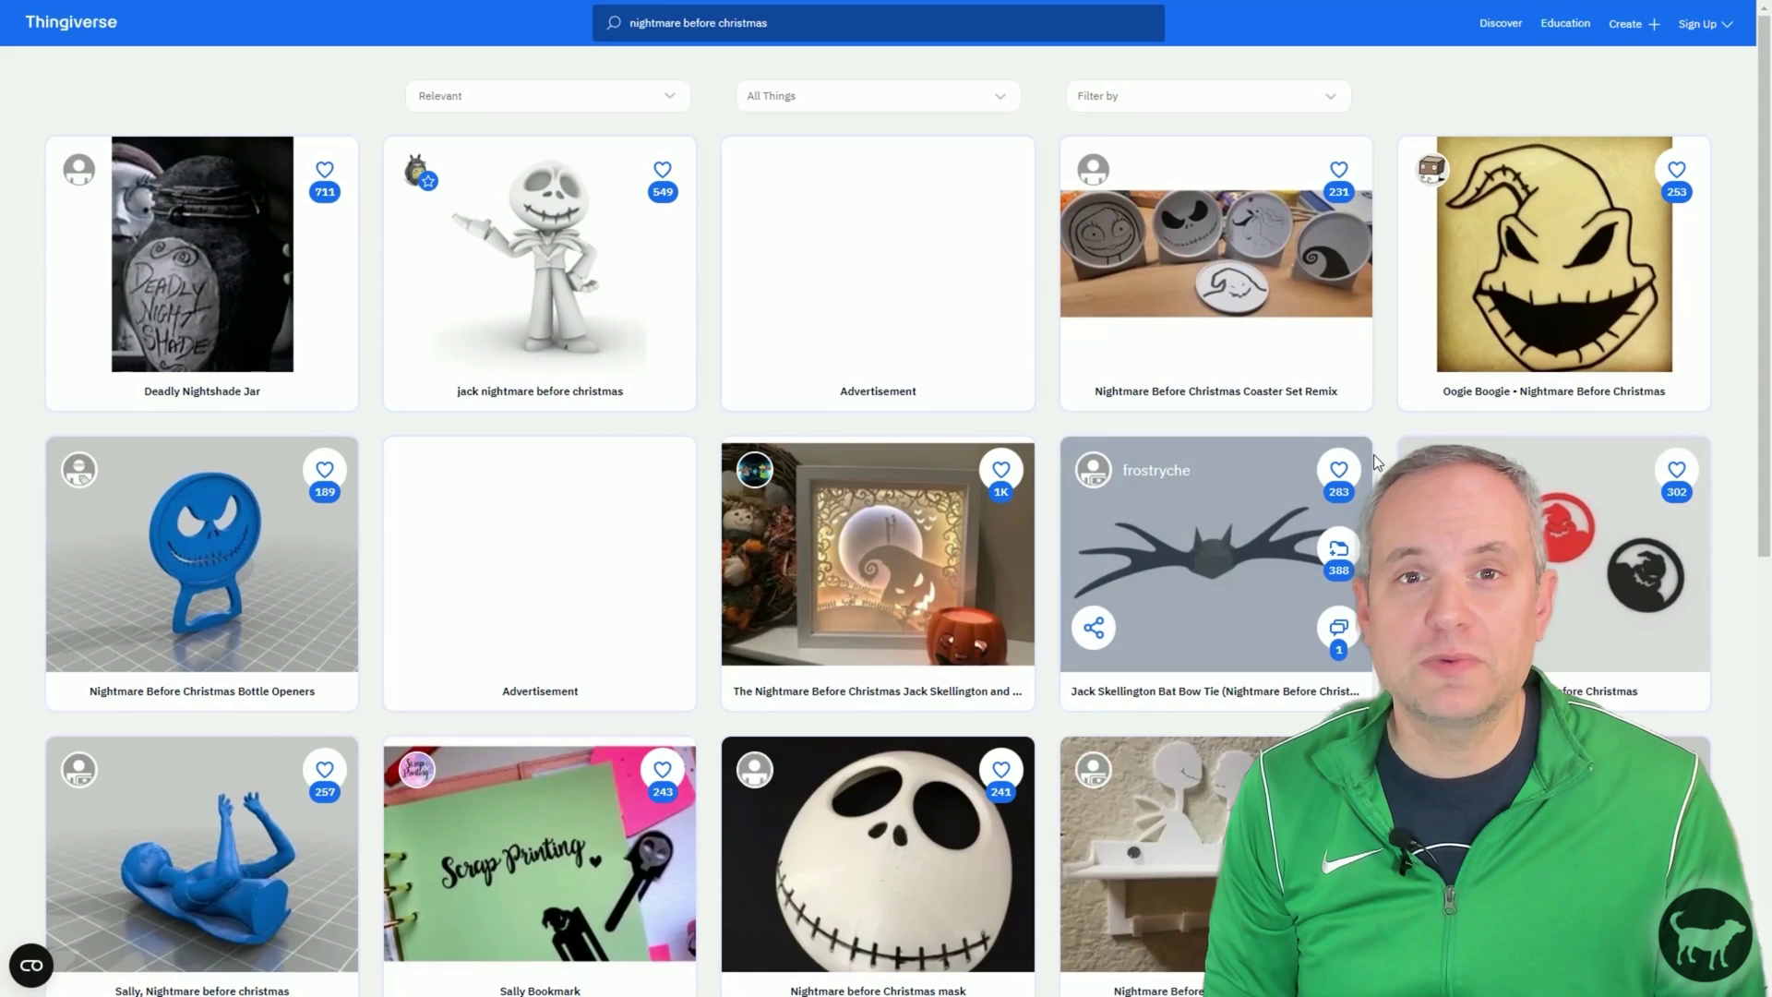
Return to page 1 of the Thingiverse 'nightmare before christmas' results.
scroll(1375, 461, "down", 4)
scroll(1373, 461, "down", 4)
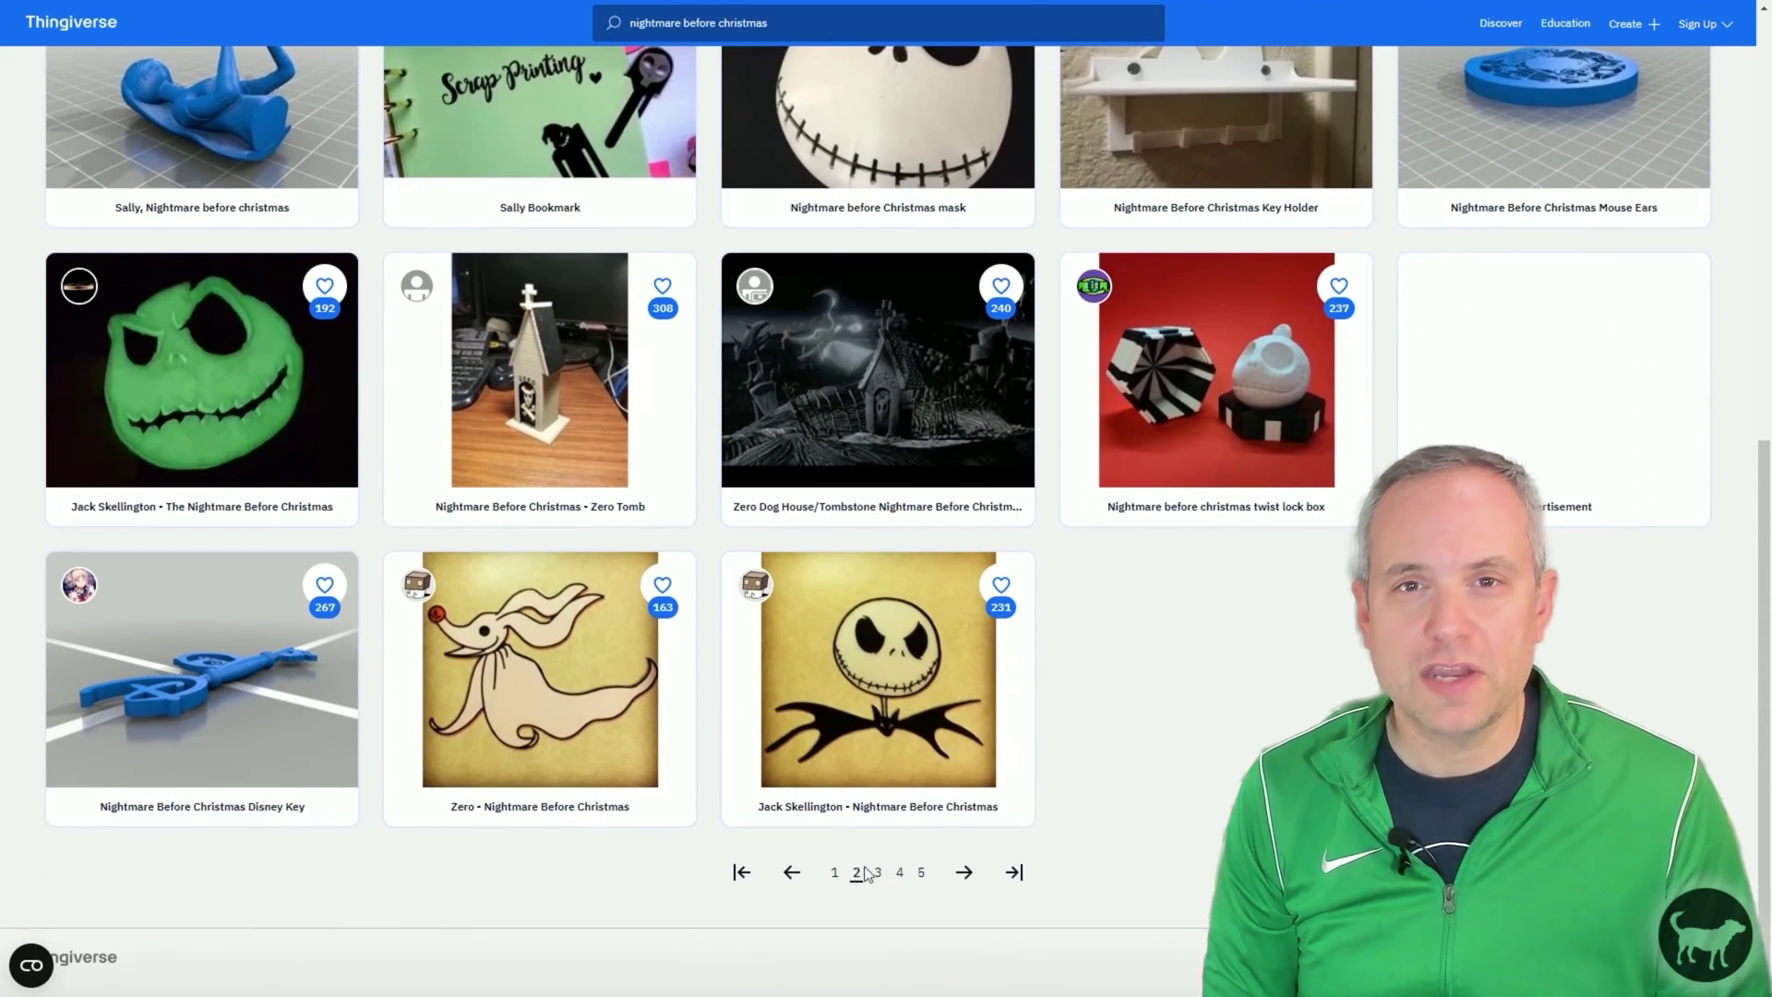
left_click(832, 873)
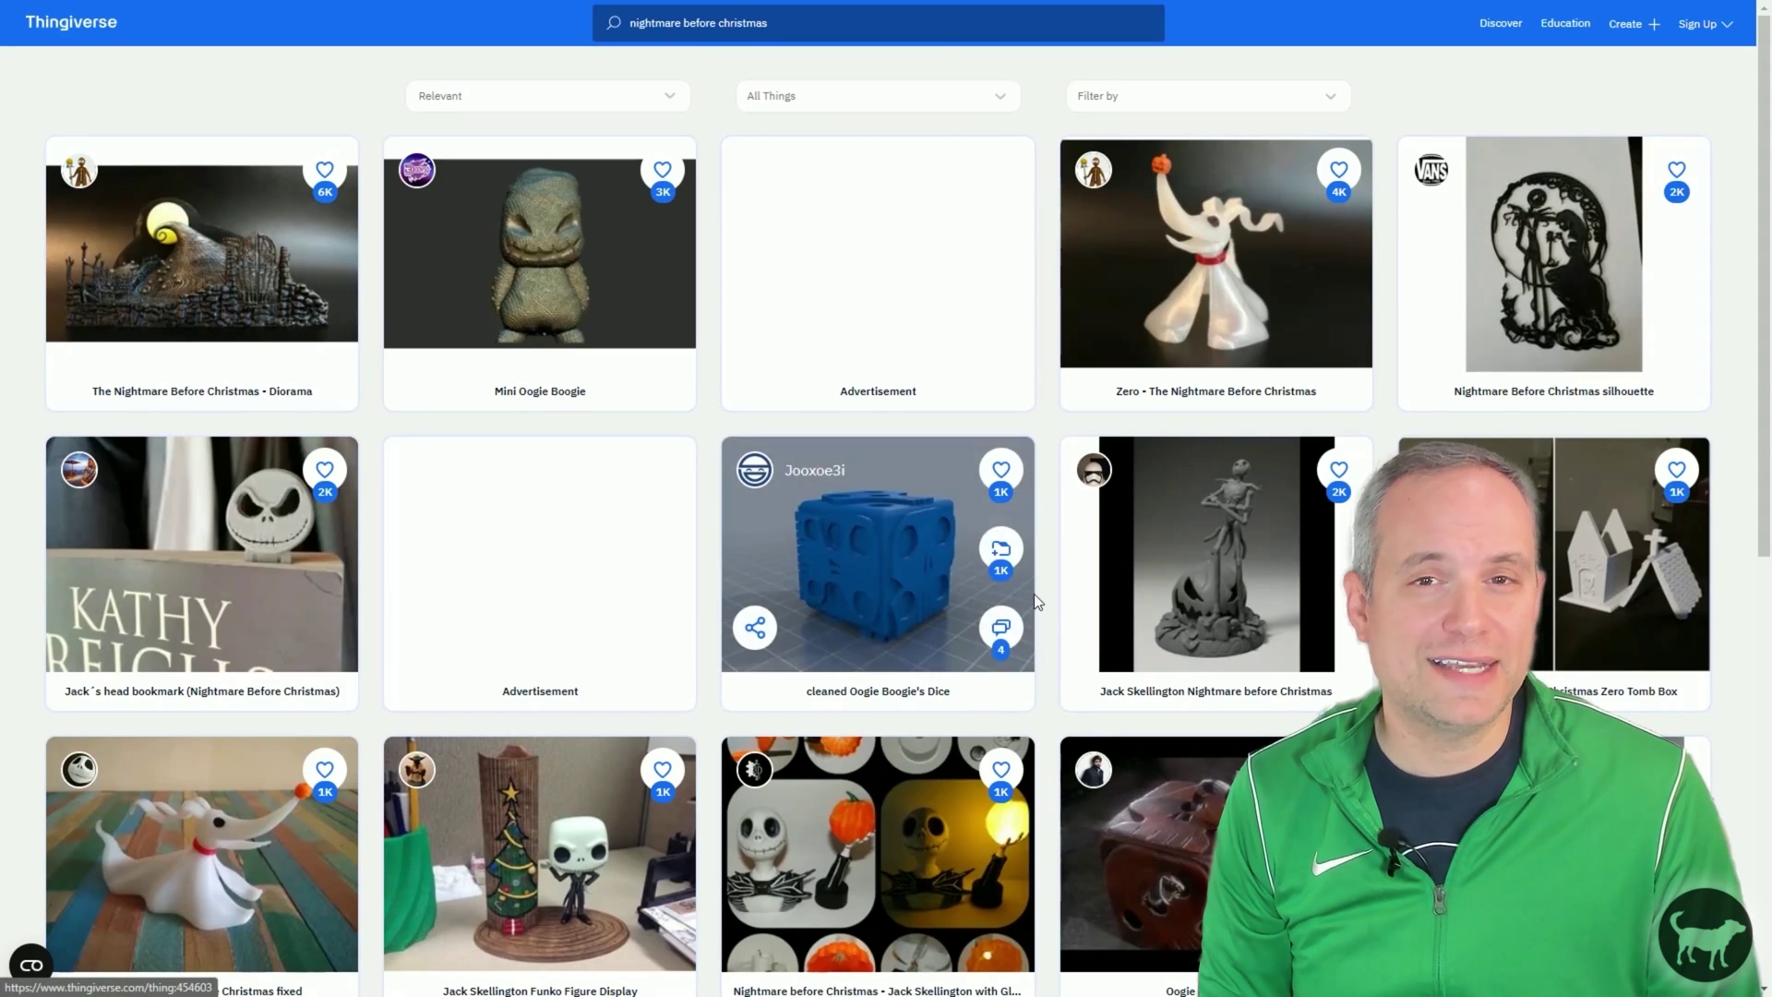
Open the Jack Skellington model page and page through its gallery images enlarged.
left_click(1201, 551)
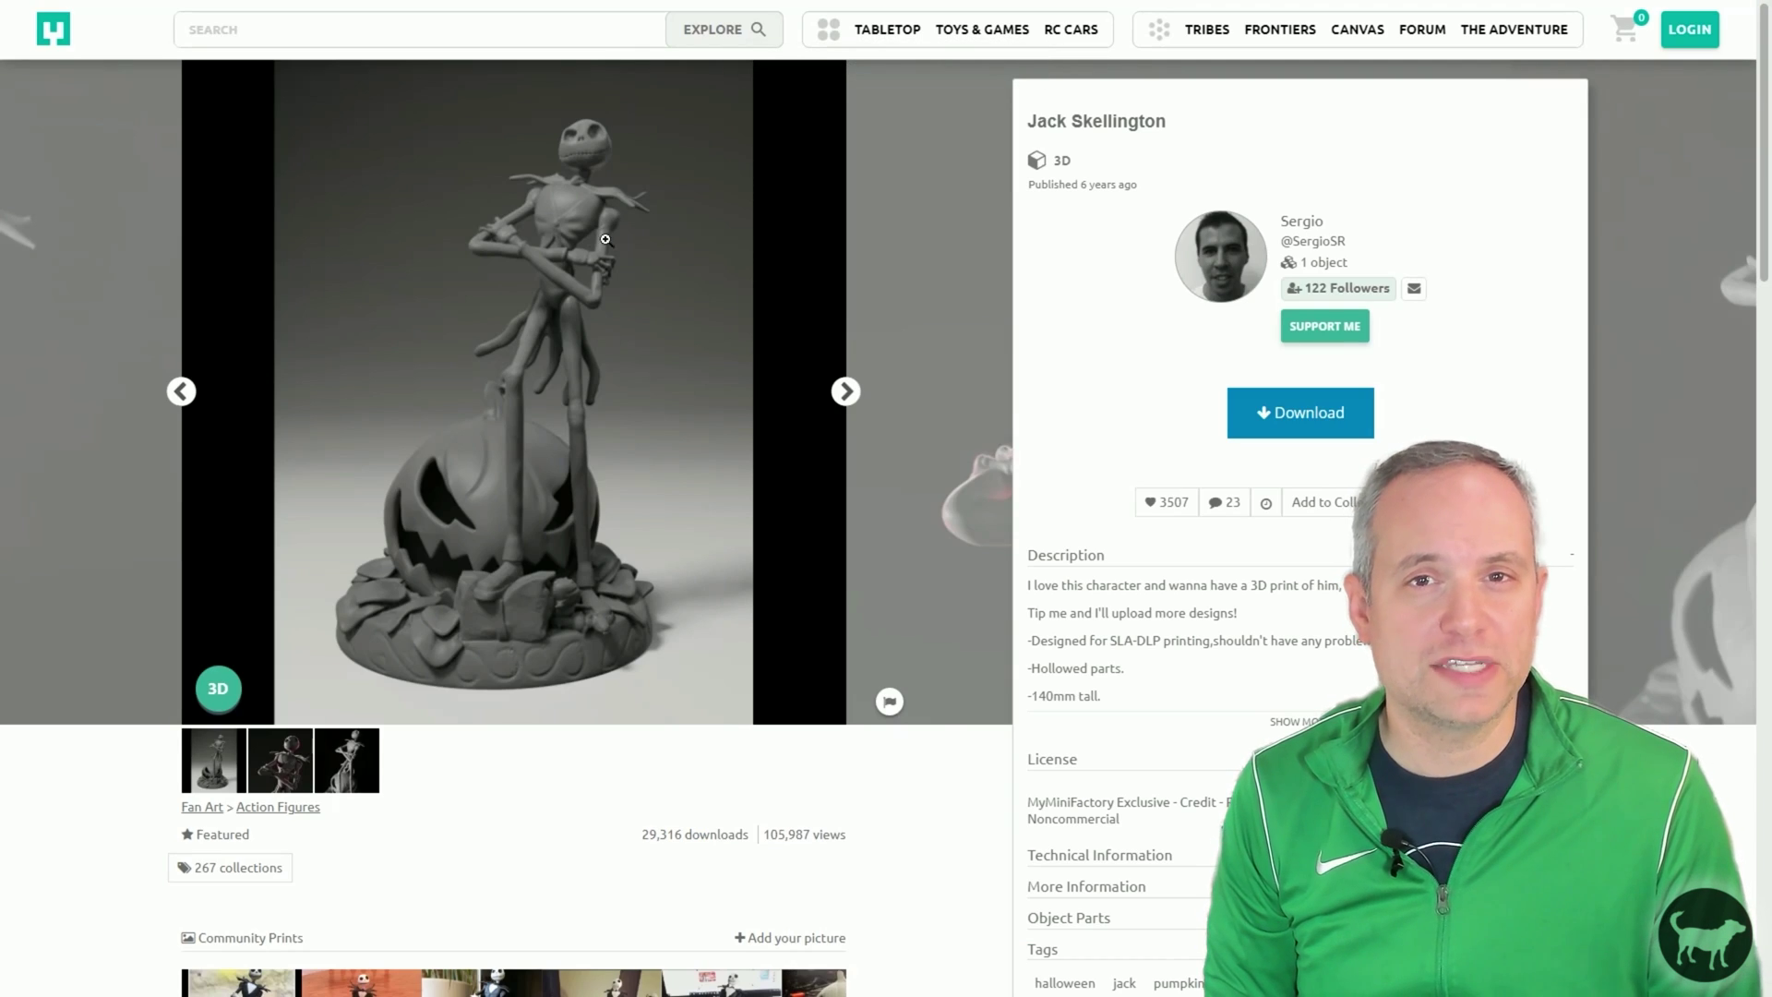
left_click(551, 313)
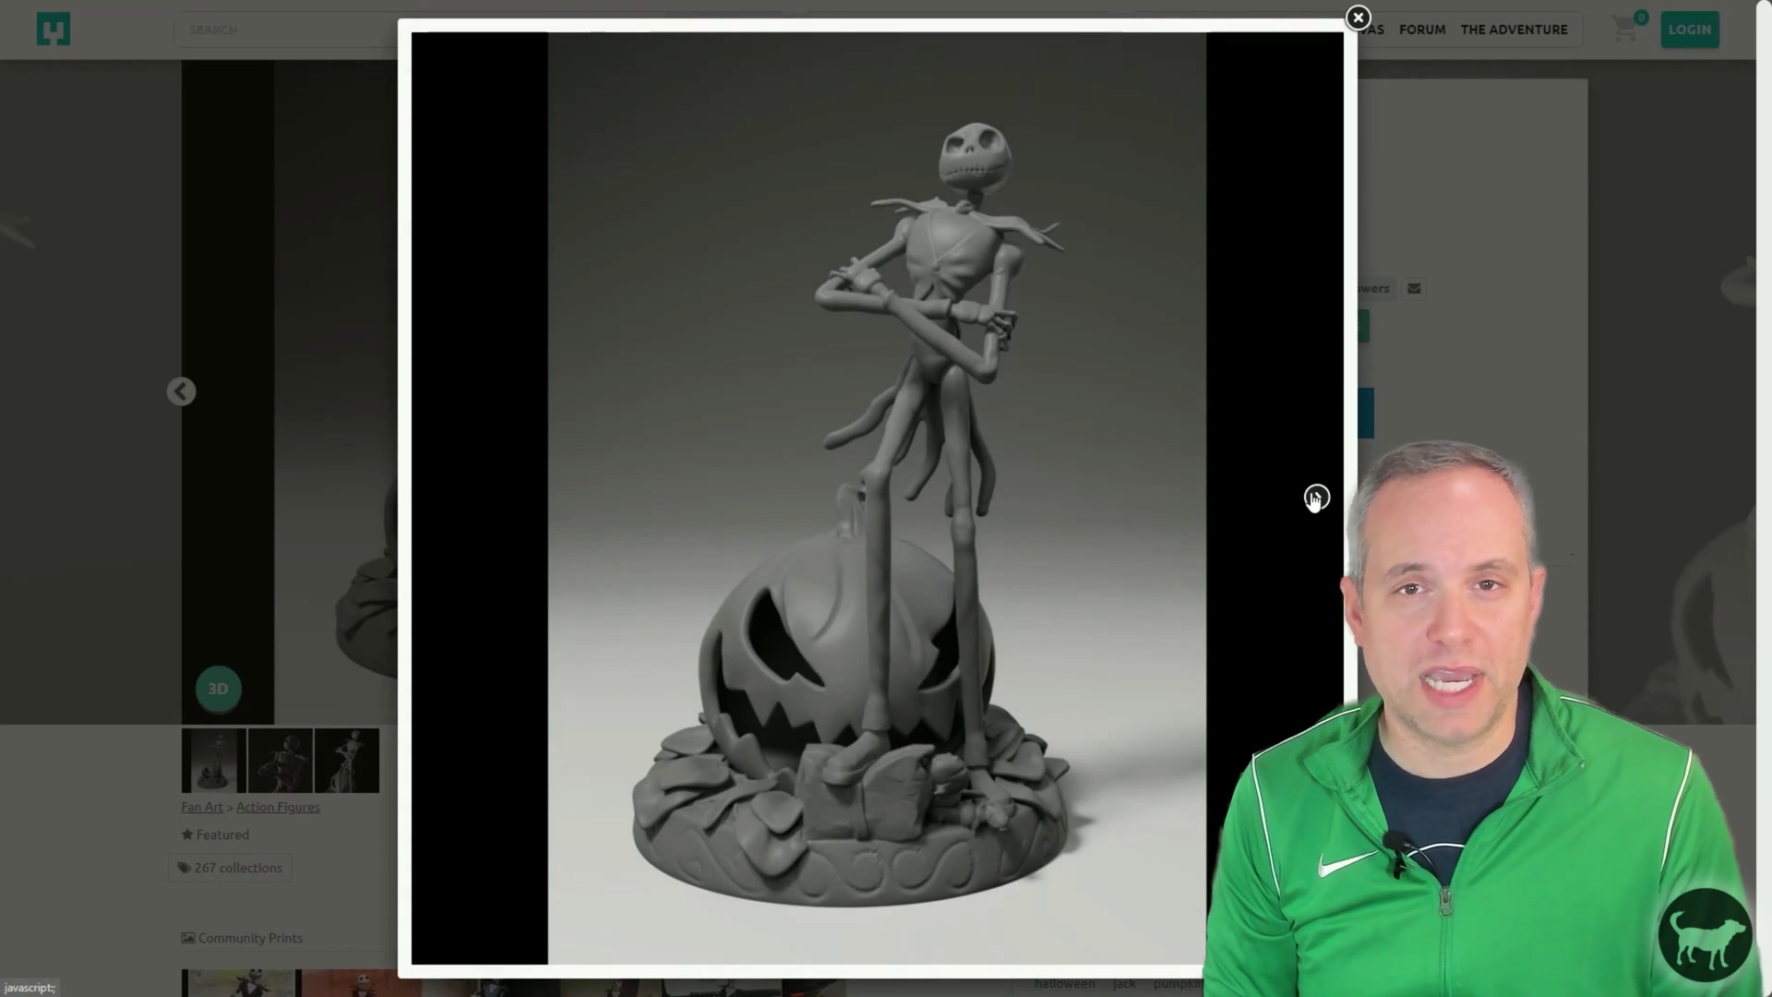
left_click(1314, 498)
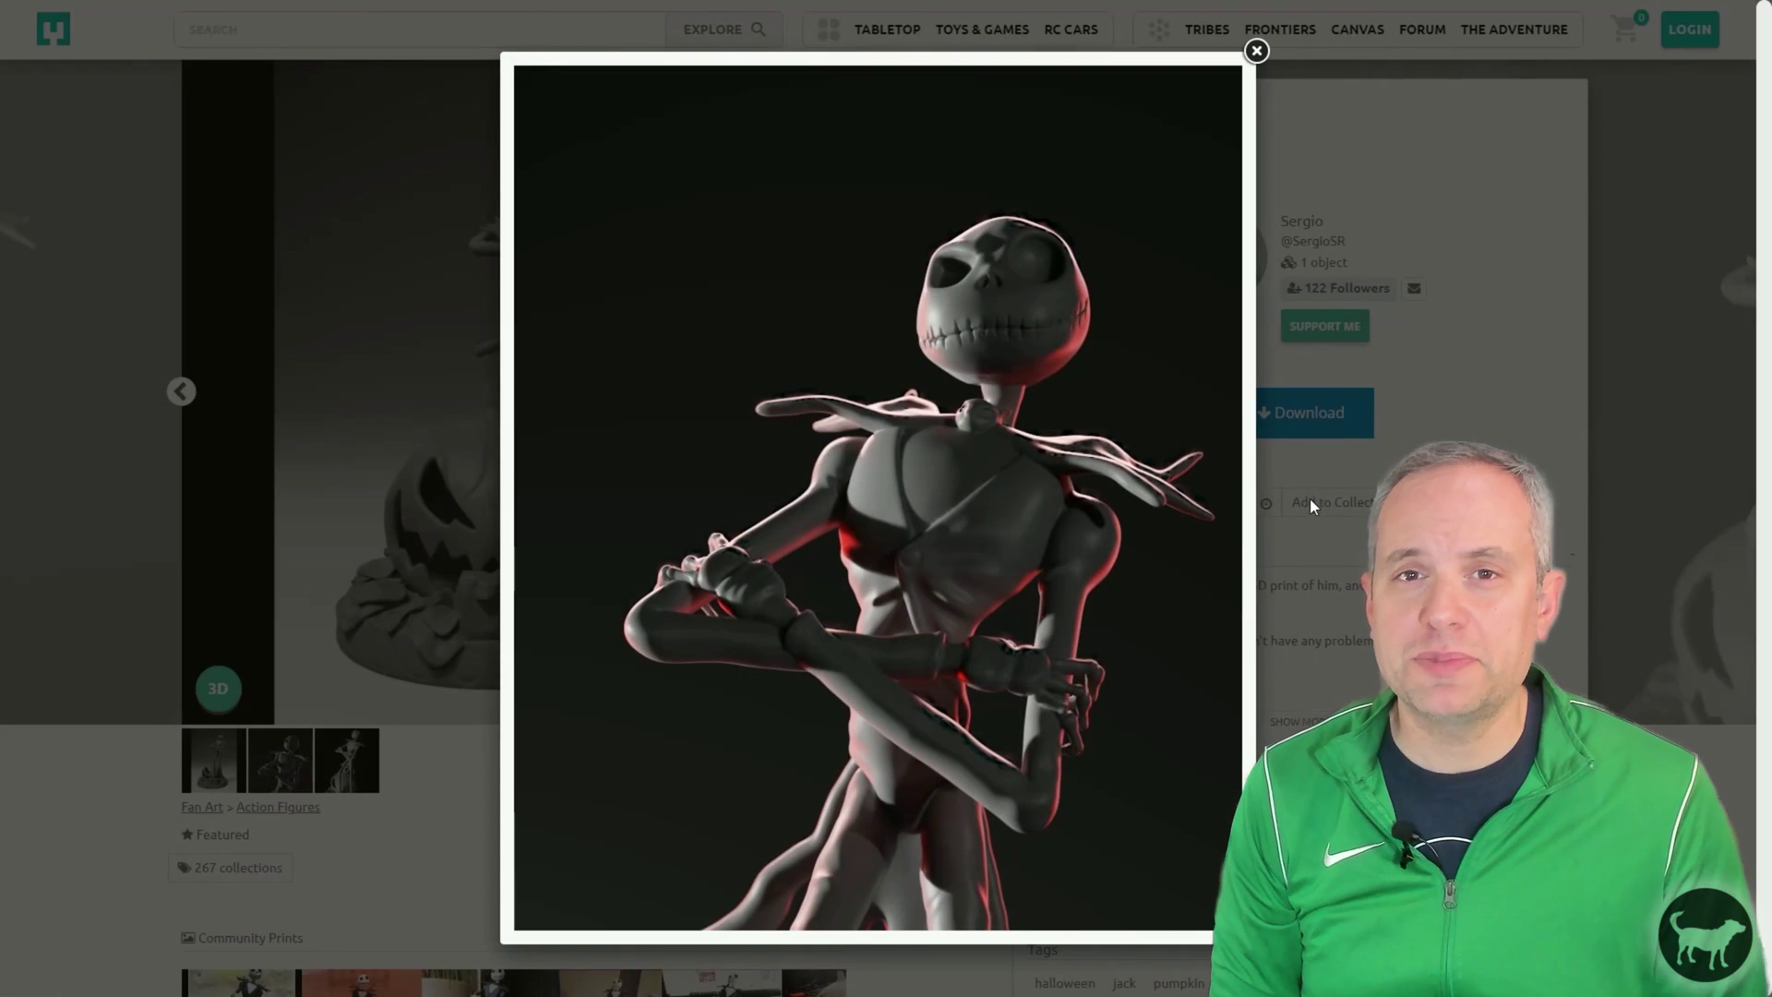
left_click(1215, 503)
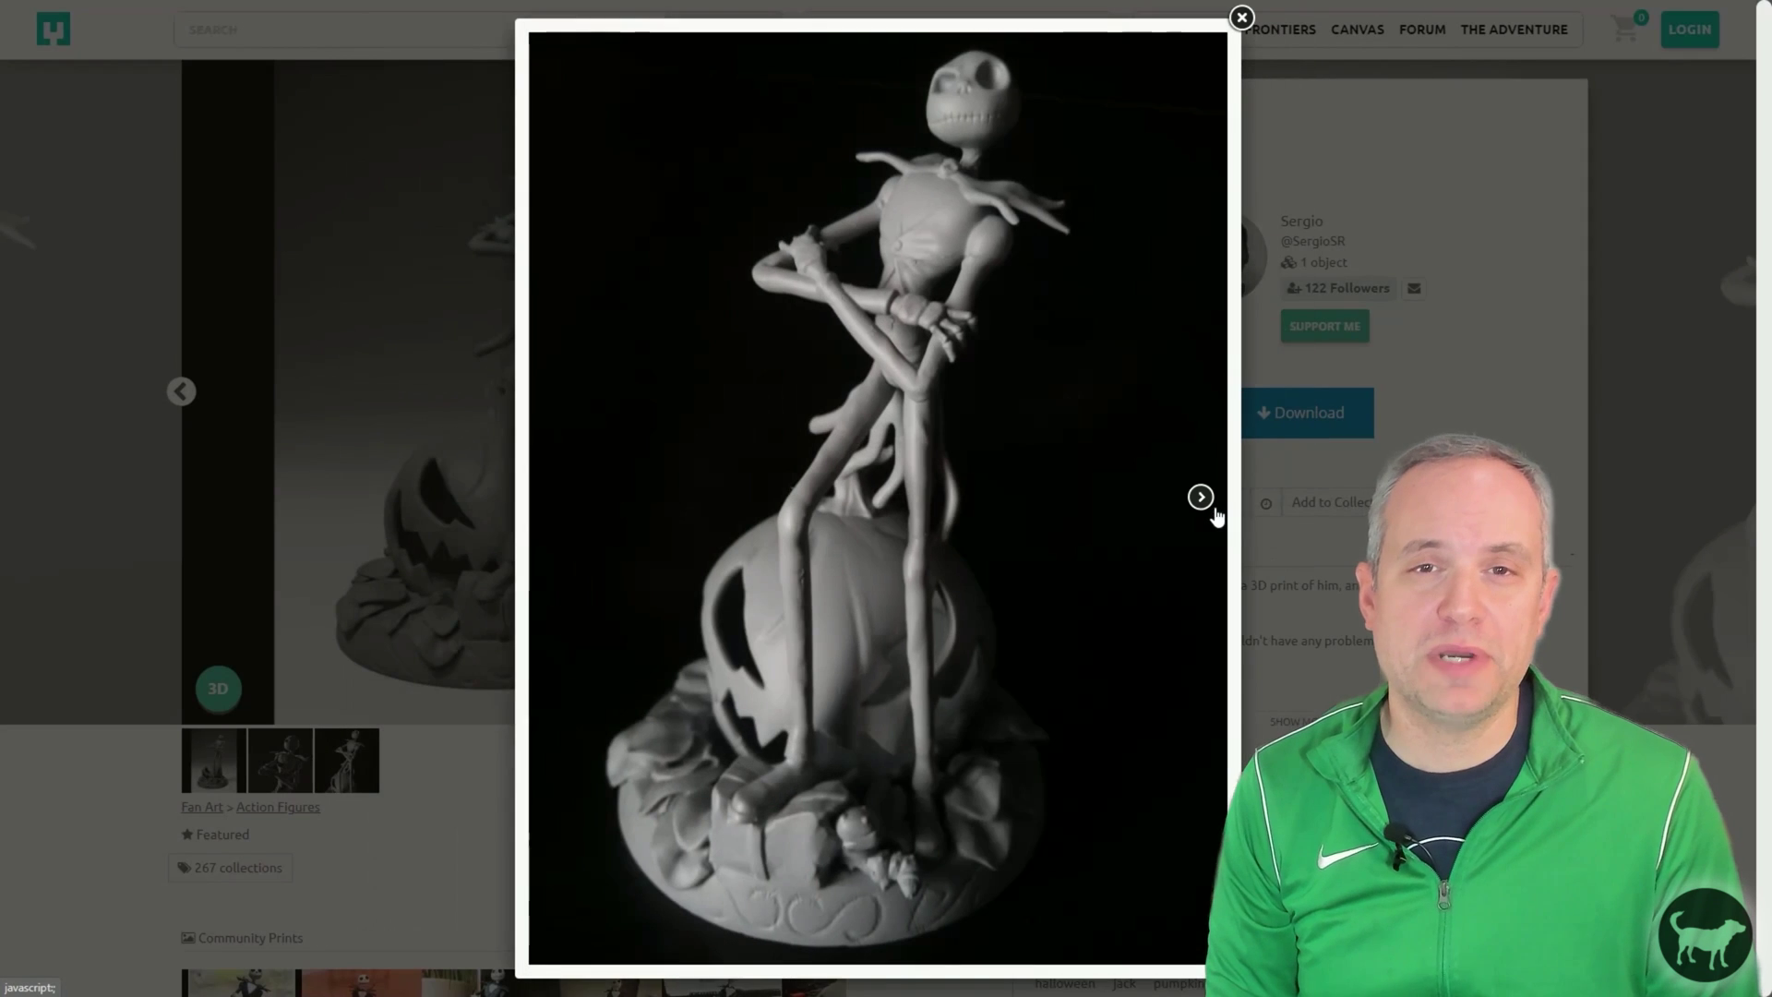
left_click(1199, 498)
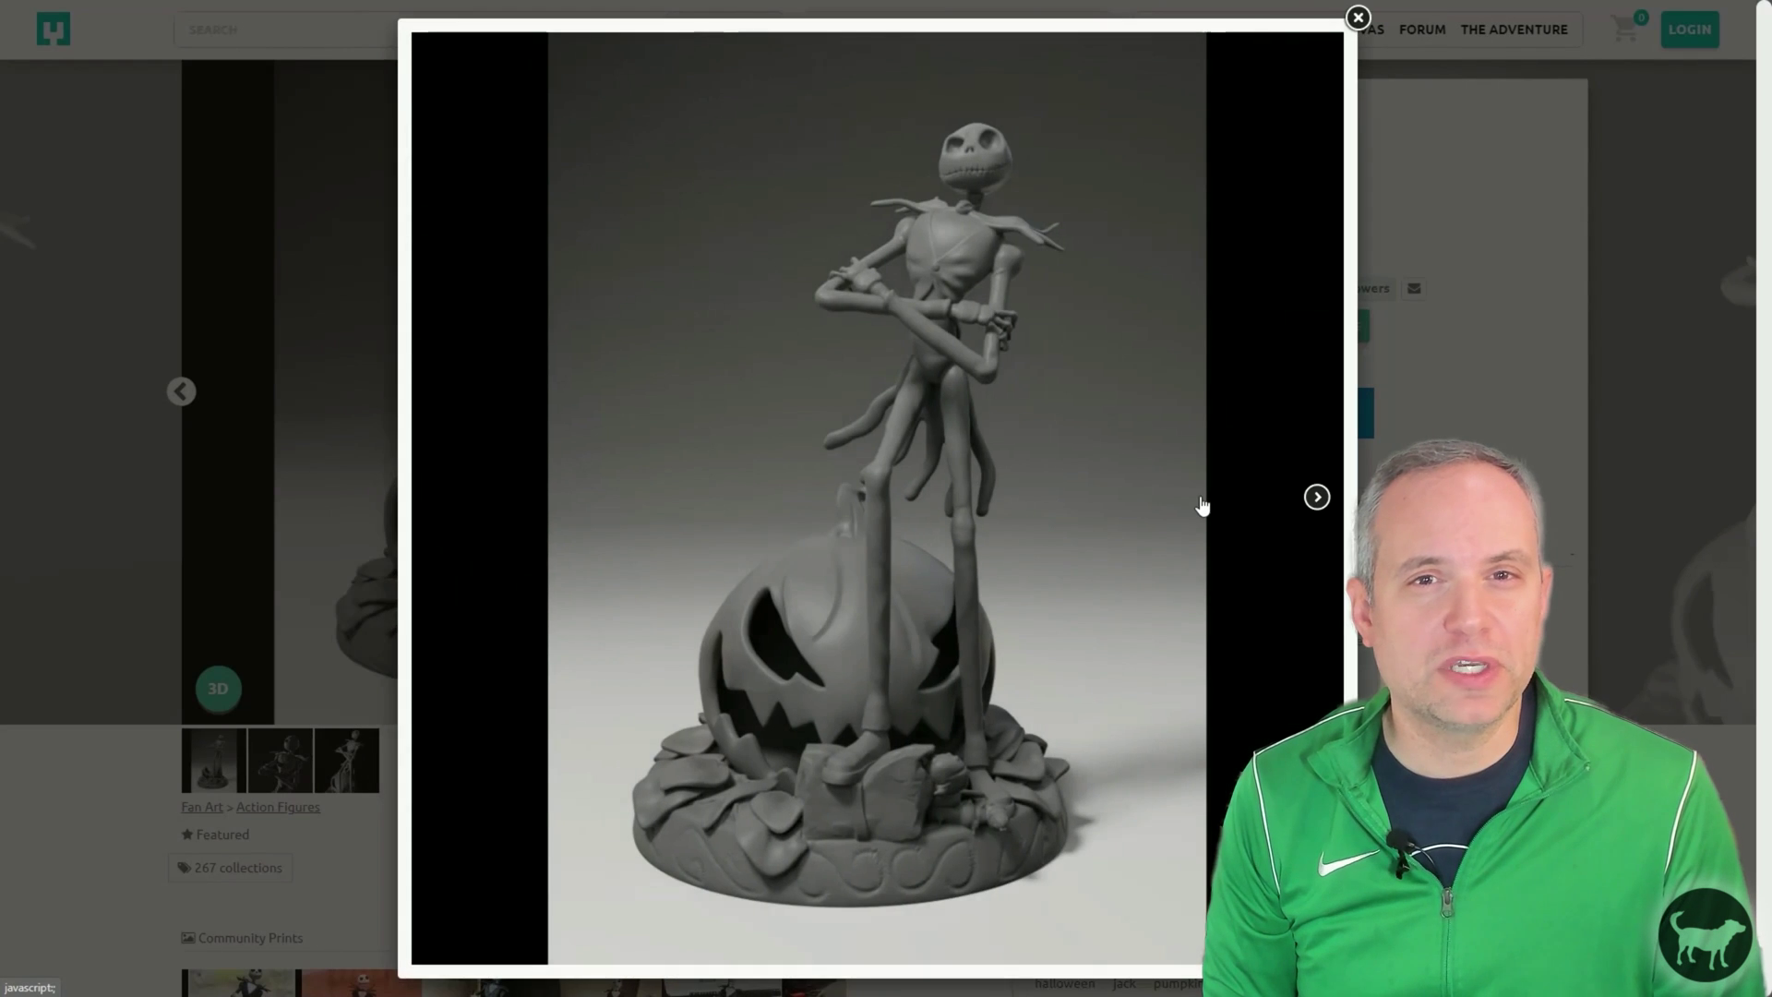
left_click(1316, 500)
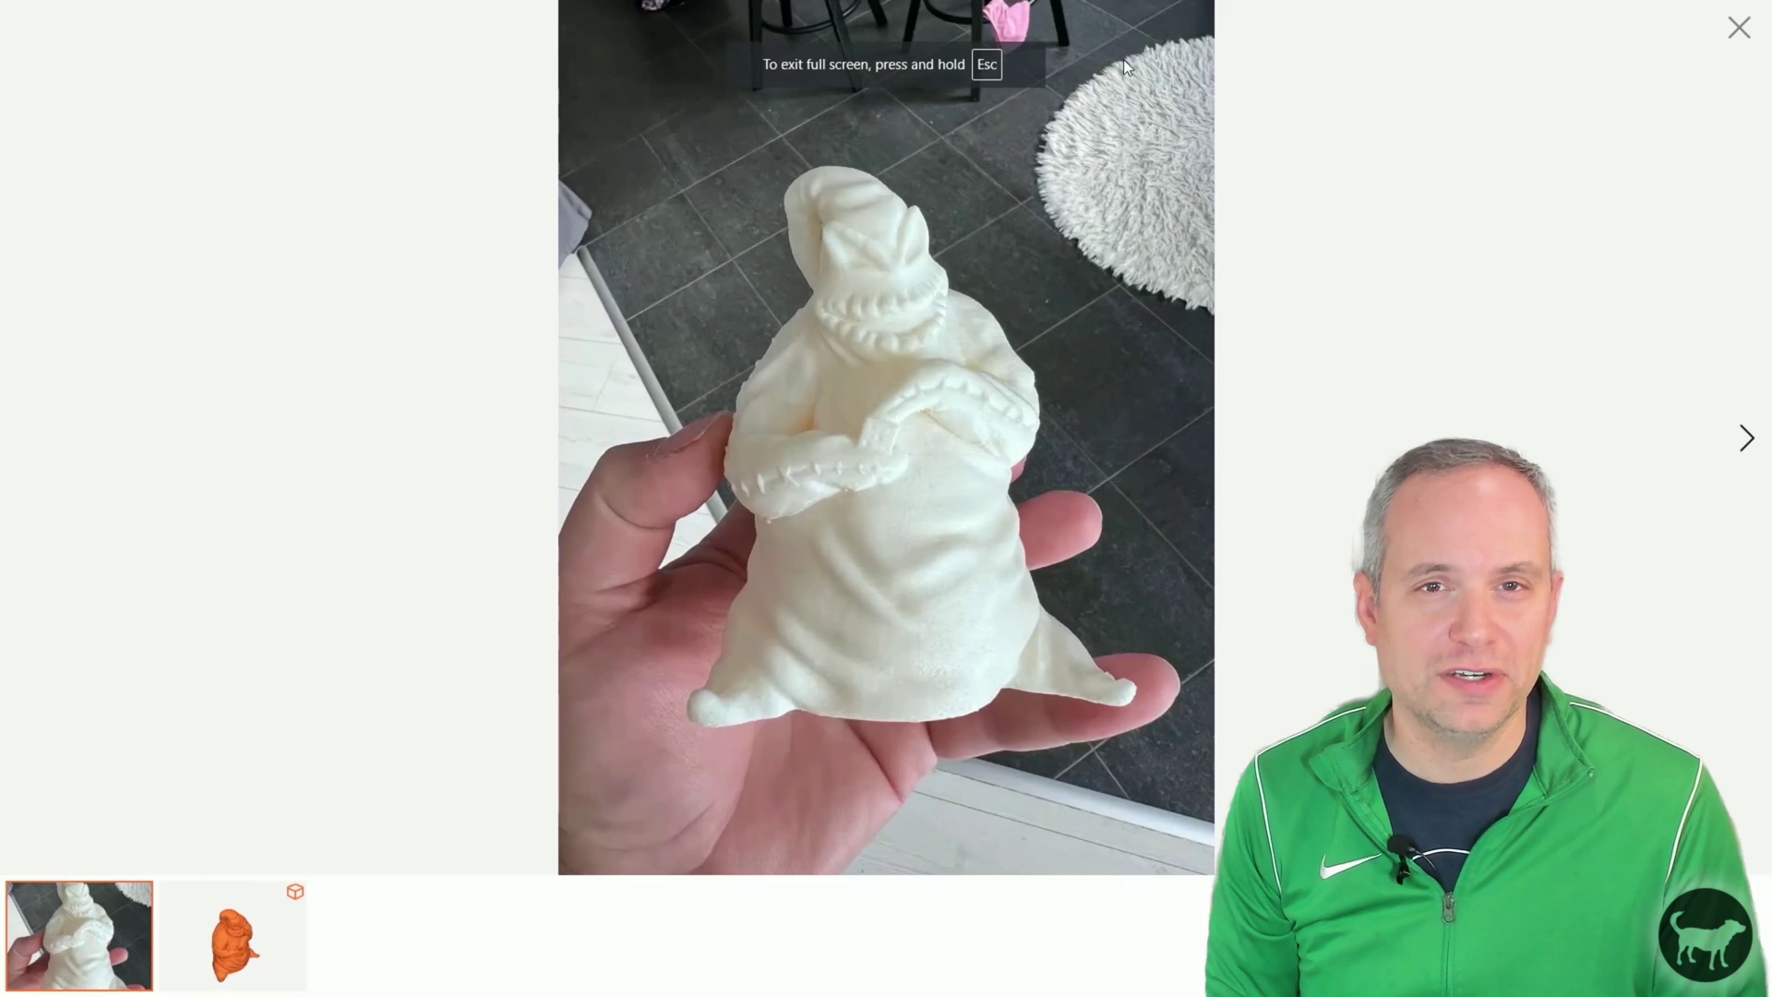
Close the Oogie Boogie photo and view the original designer's Thangs profile.
left_click(1742, 28)
scroll(1064, 810, "down", 1)
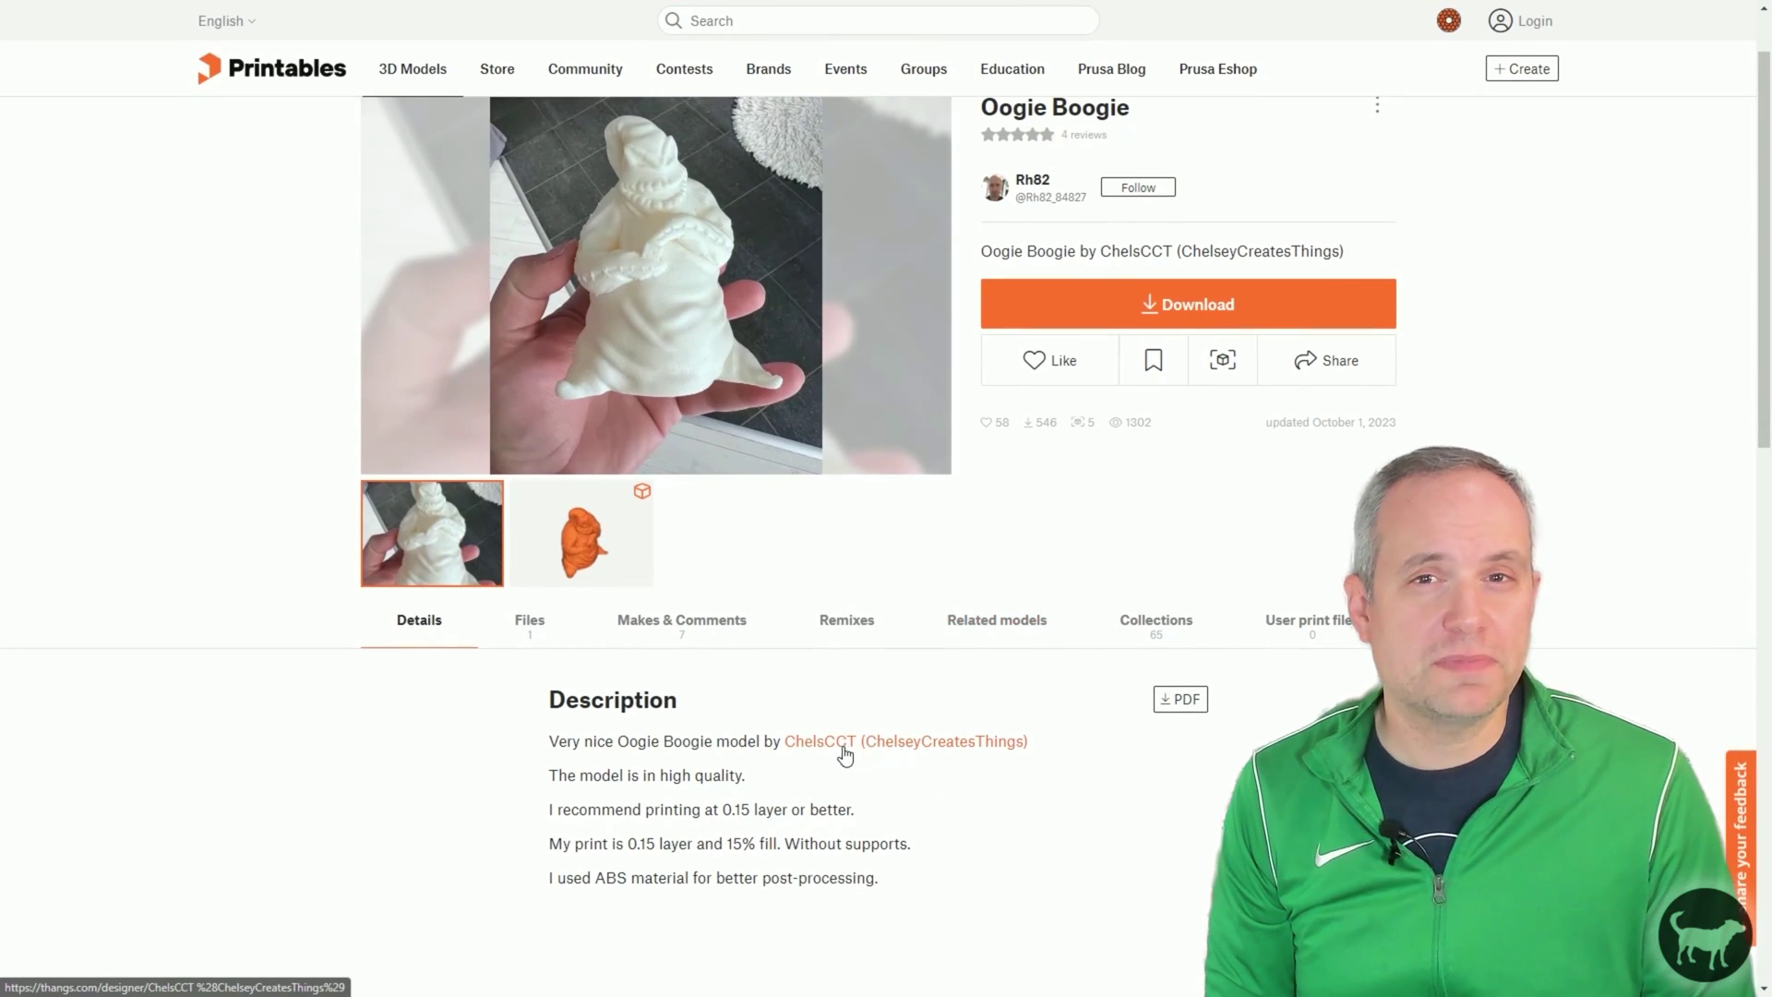
left_click(854, 744)
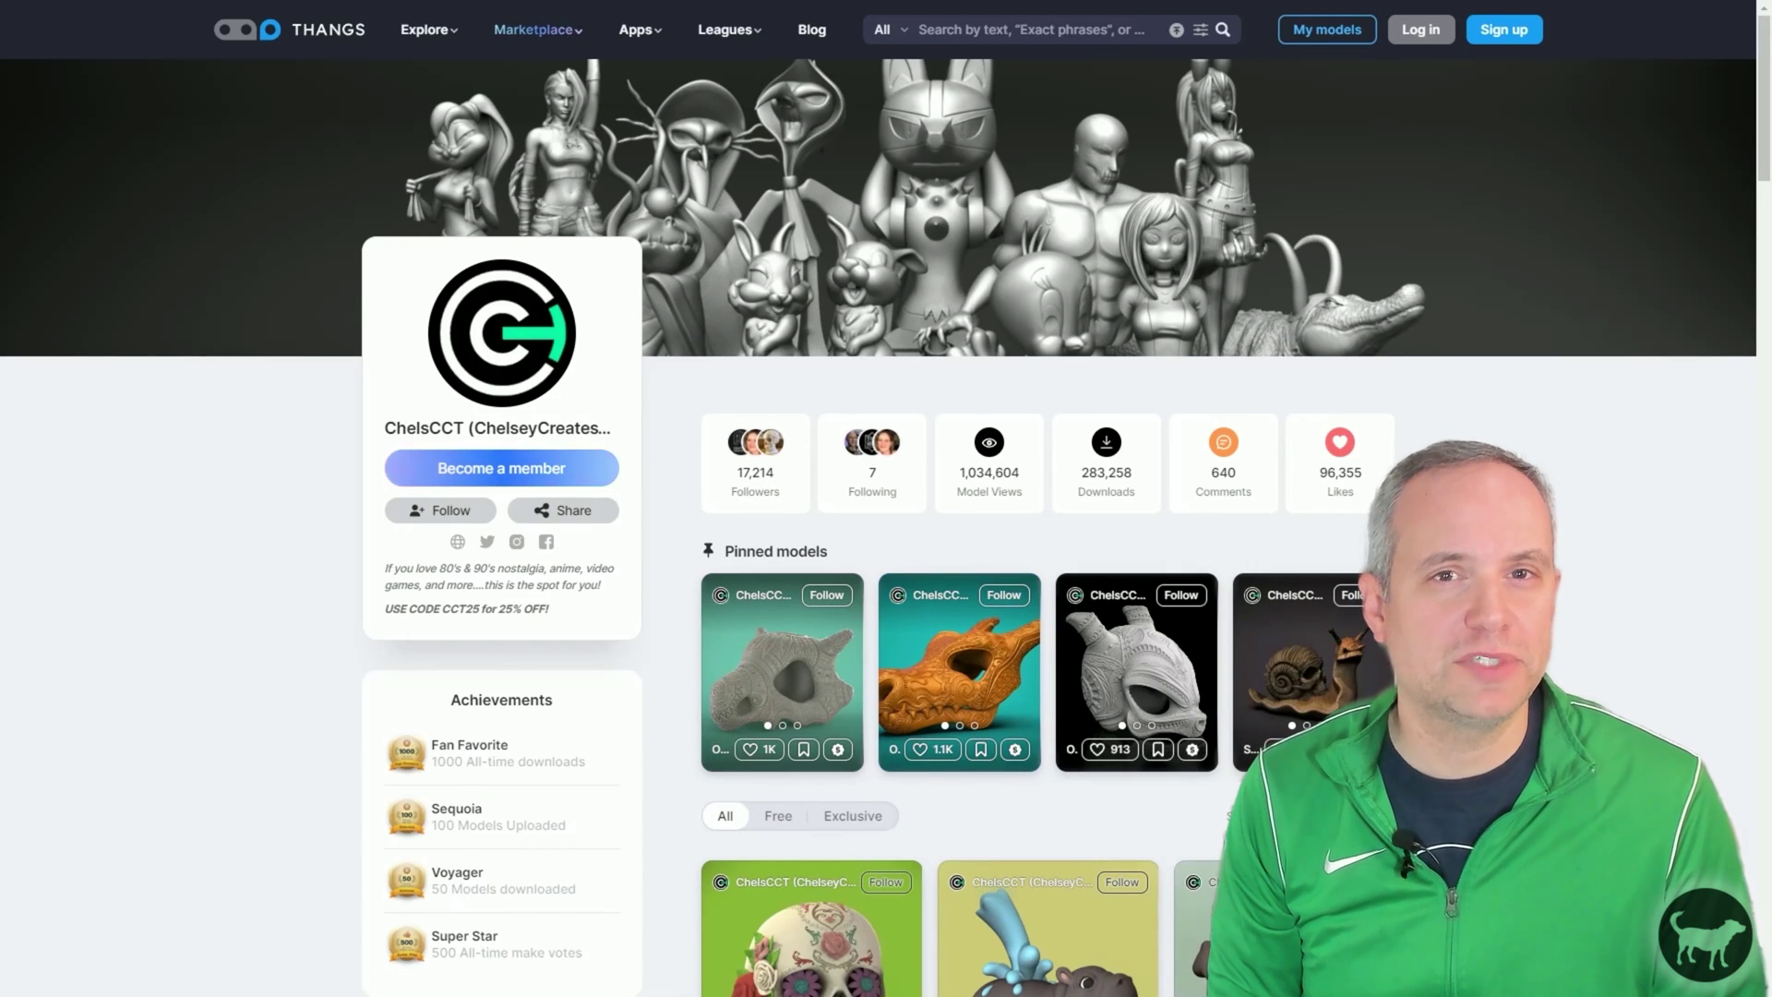
scroll(1283, 553, "down", 8)
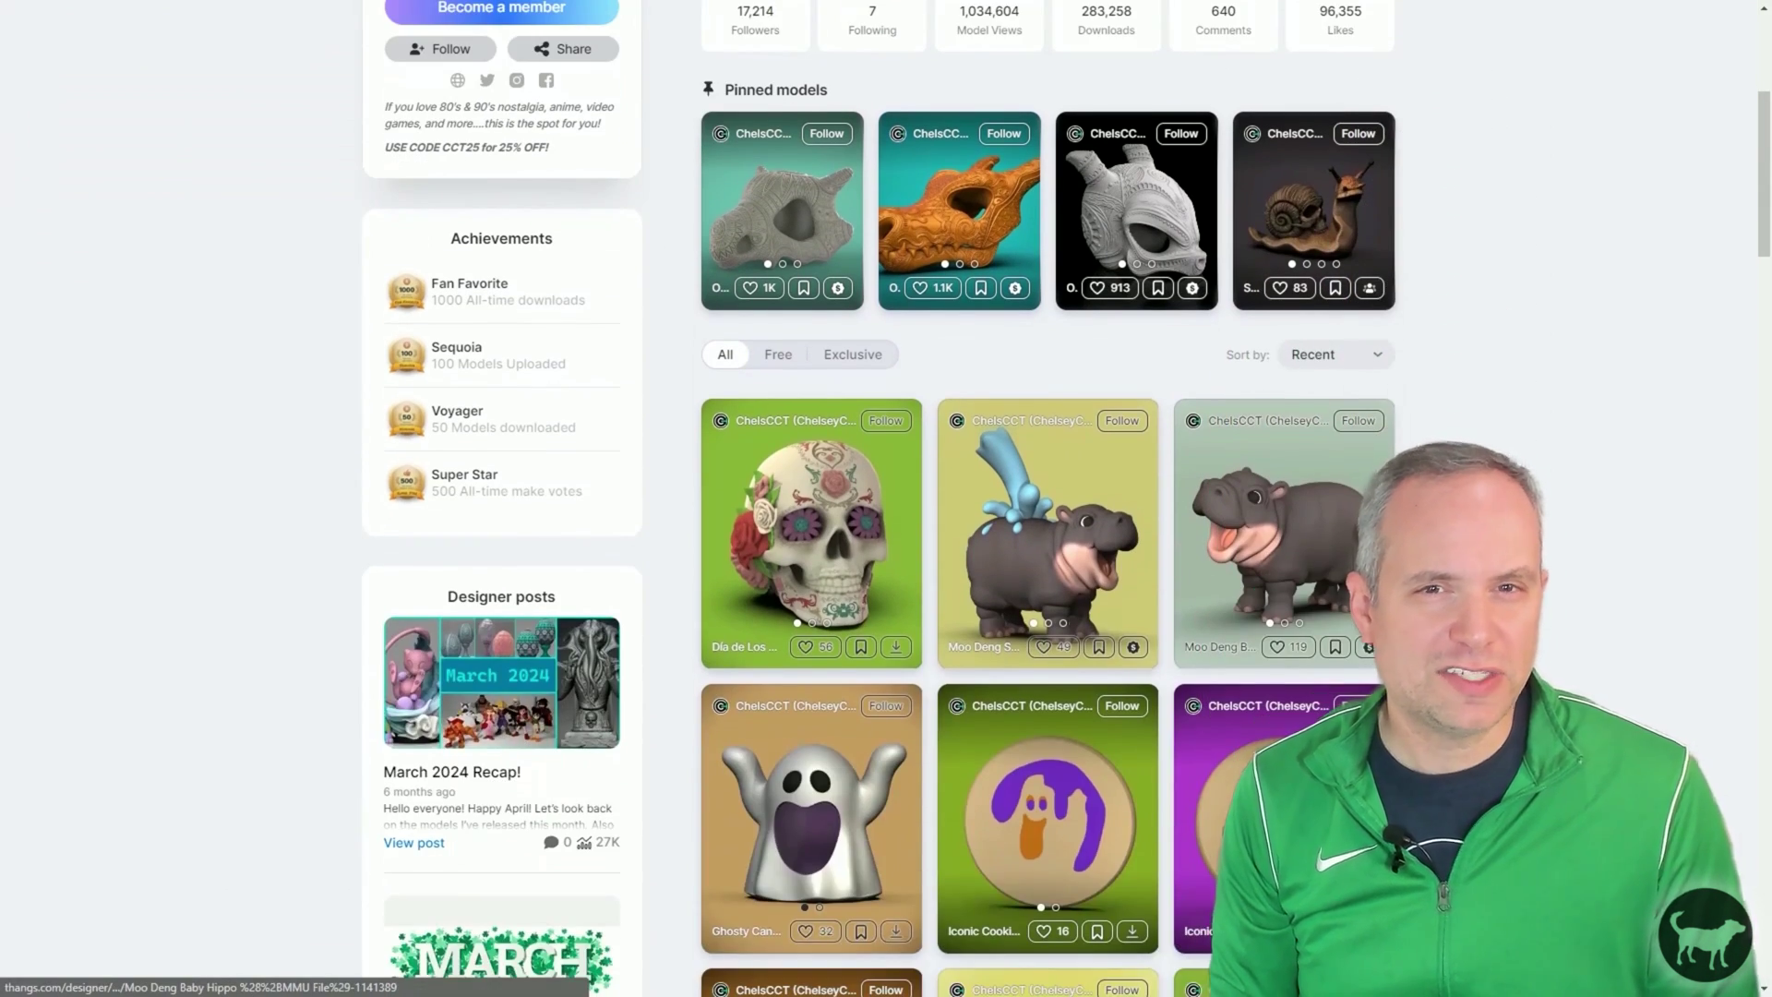
scroll(1283, 600, "up", 10)
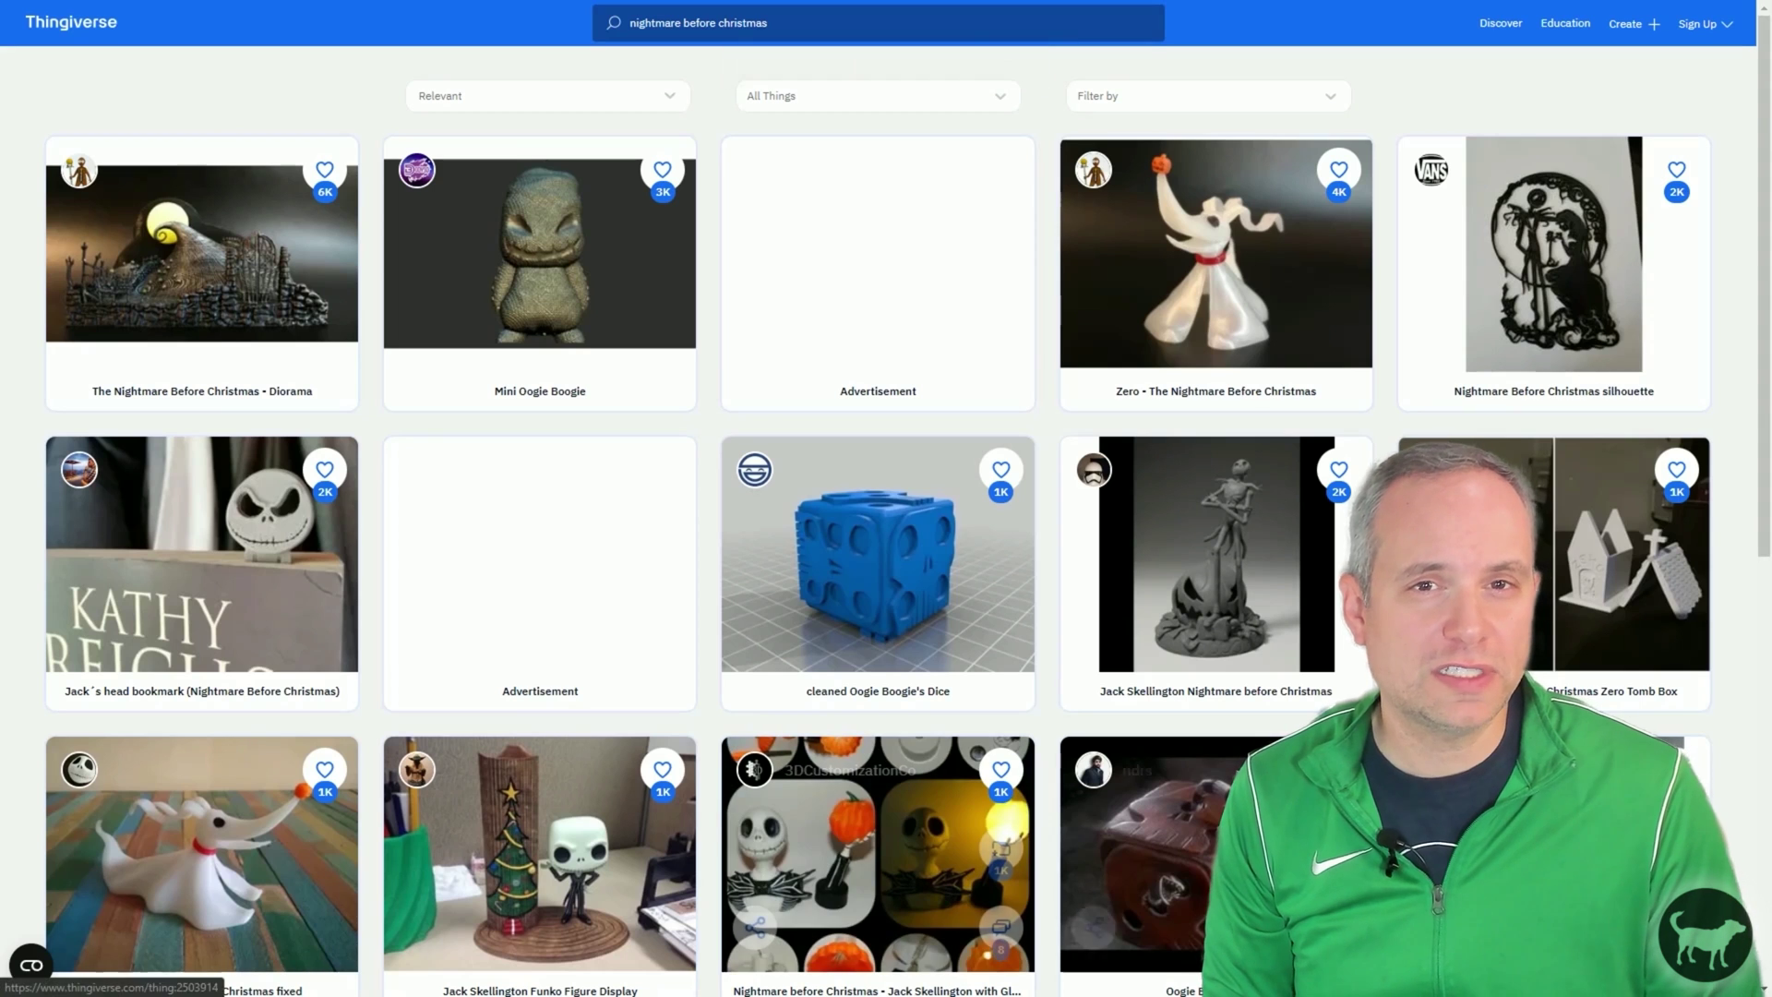
Open The Nightmare Before Christmas - Diorama and view its TNBC_Post_2.jpg photo full-screen.
left_click(222, 282)
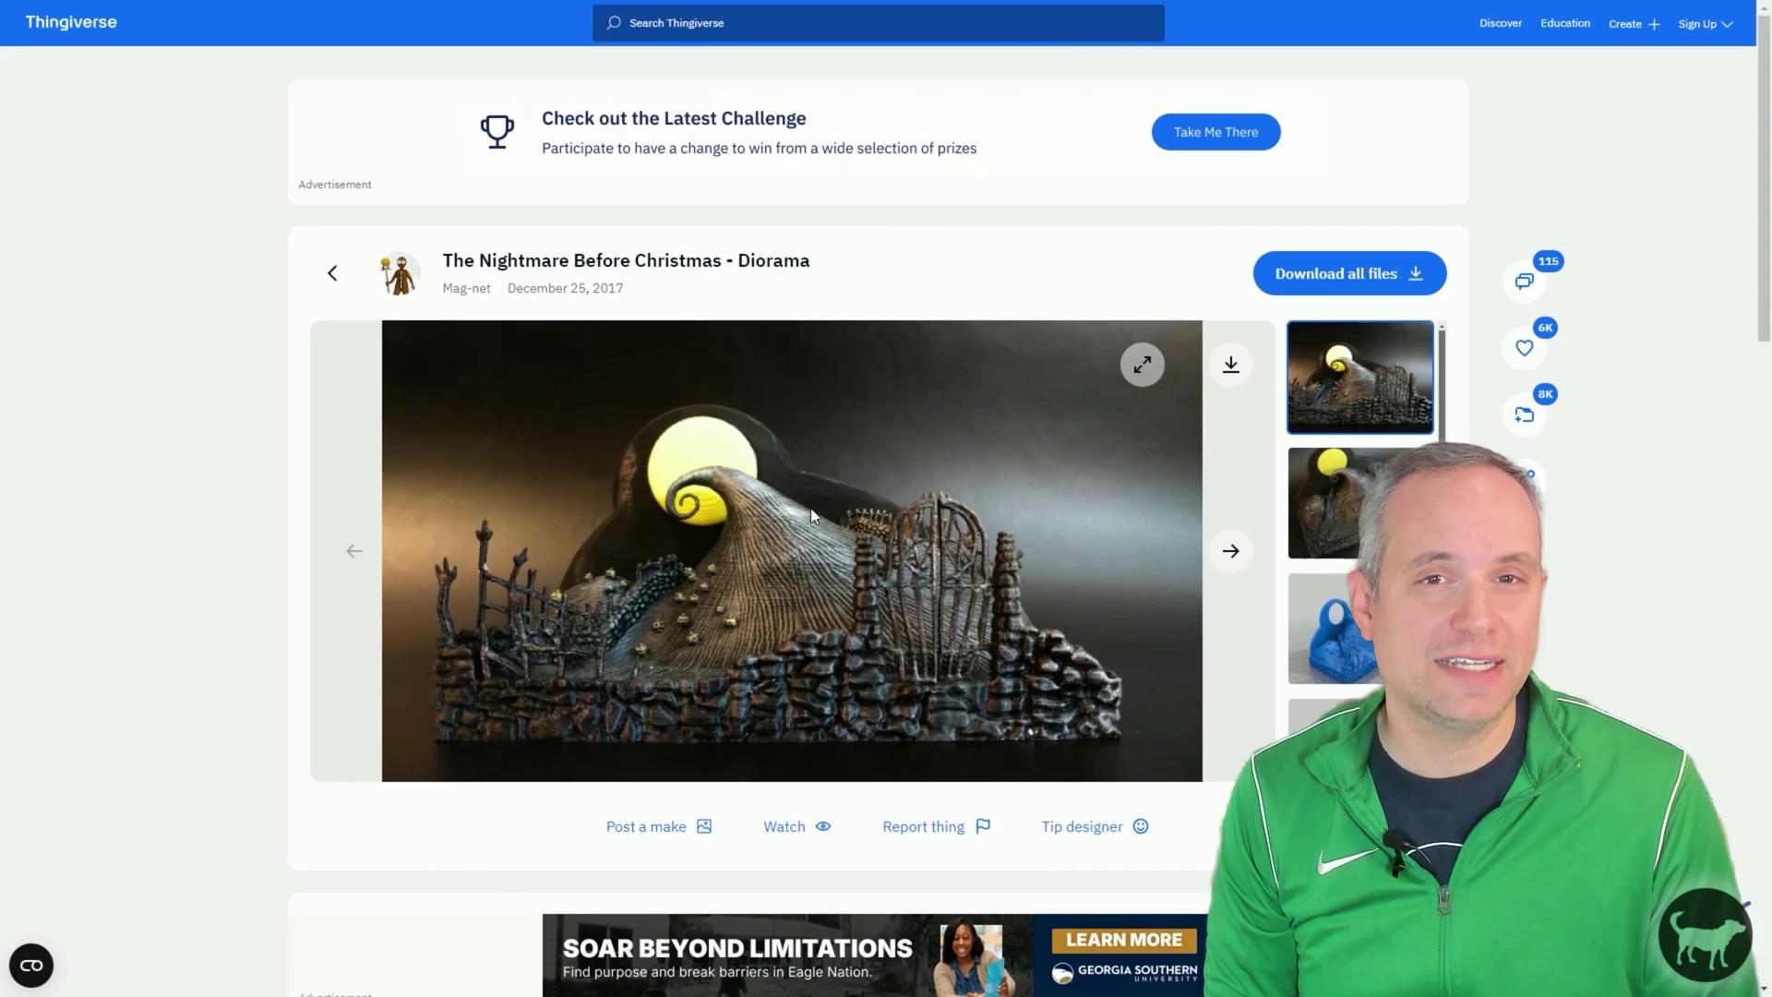
left_click(1230, 549)
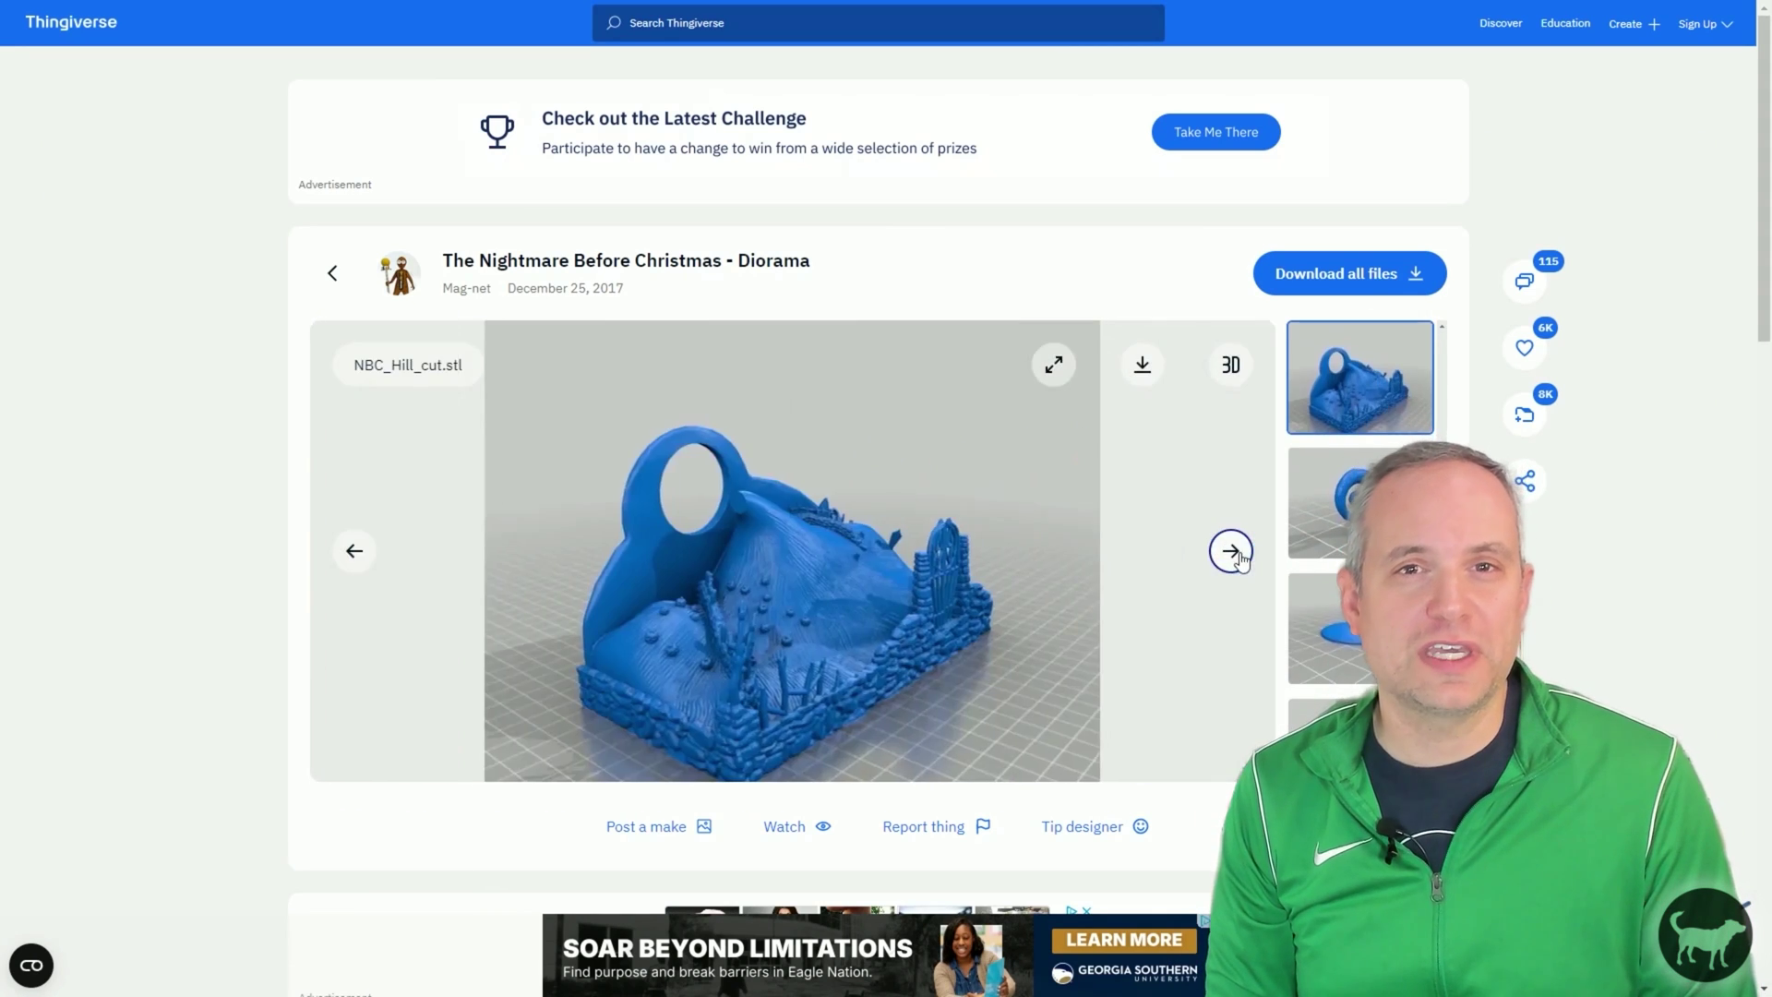
left_click(1135, 369)
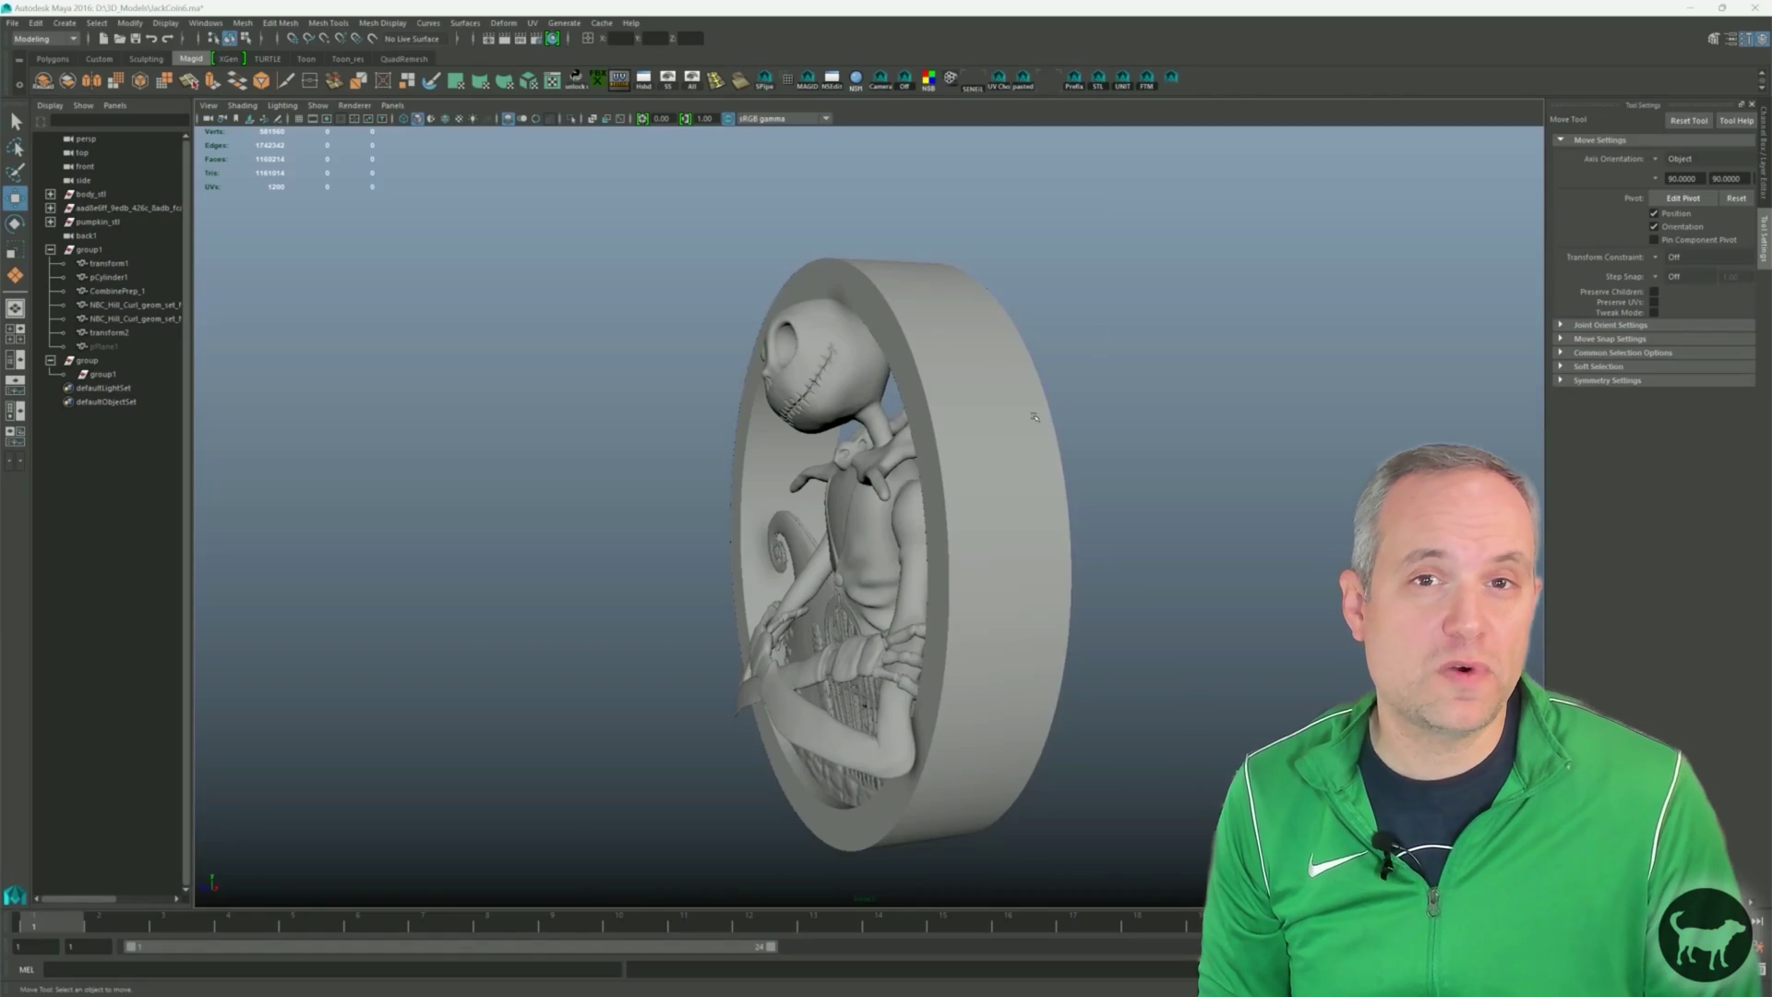
left_click_drag(1039, 427, 1304, 404)
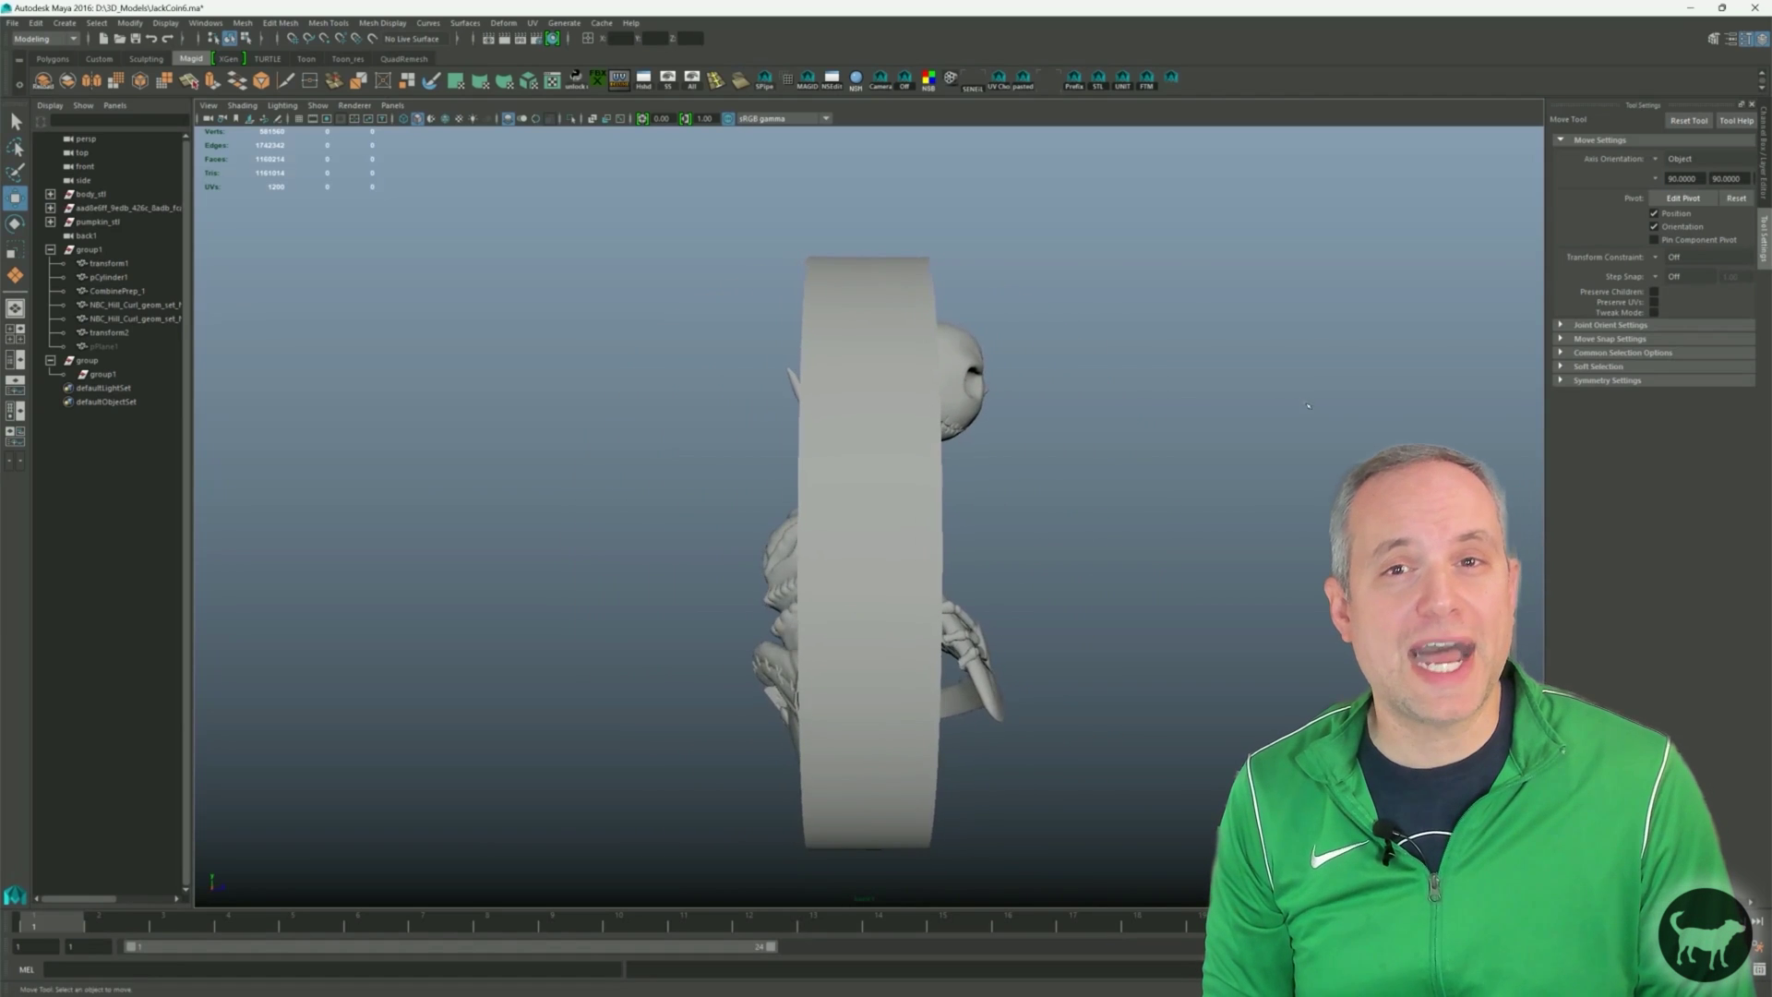
scroll(1038, 440, "down", 3)
mouse_move(1040, 450)
left_mouse_down("alt")
mouse_move(1037, 427)
mouse_move(979, 443)
mouse_move(1031, 440)
left_mouse_up("alt")
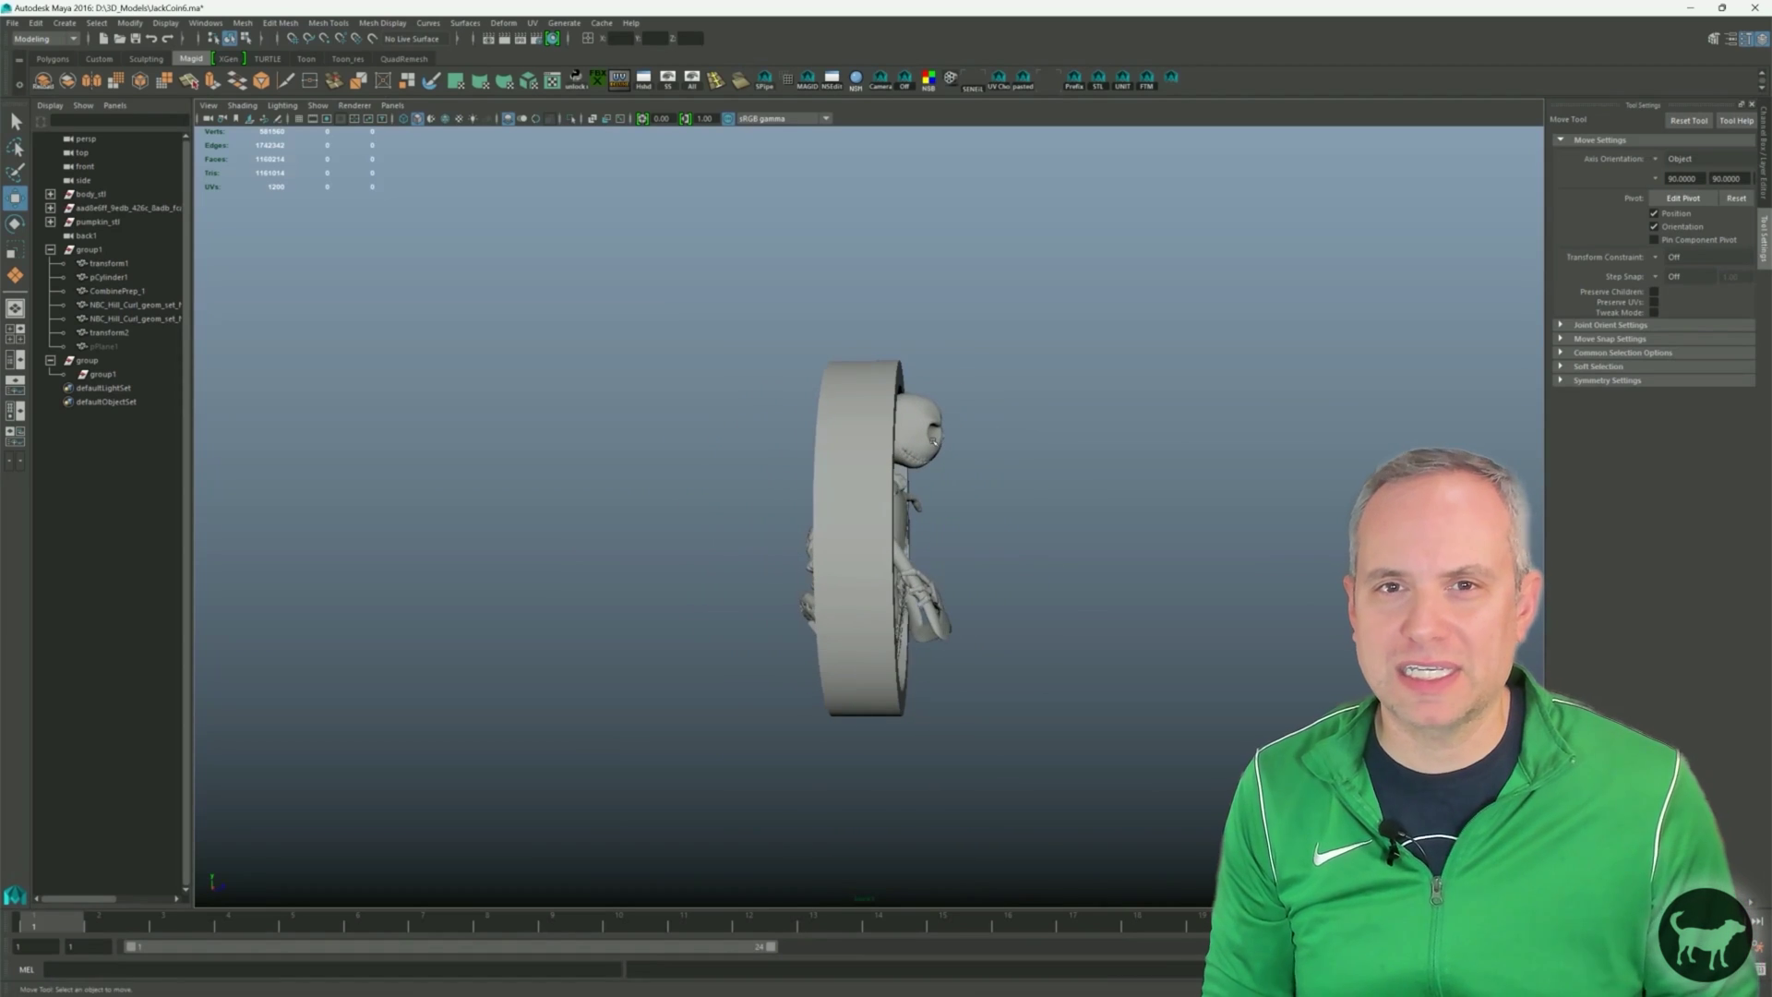
scroll(986, 436, "up", 6)
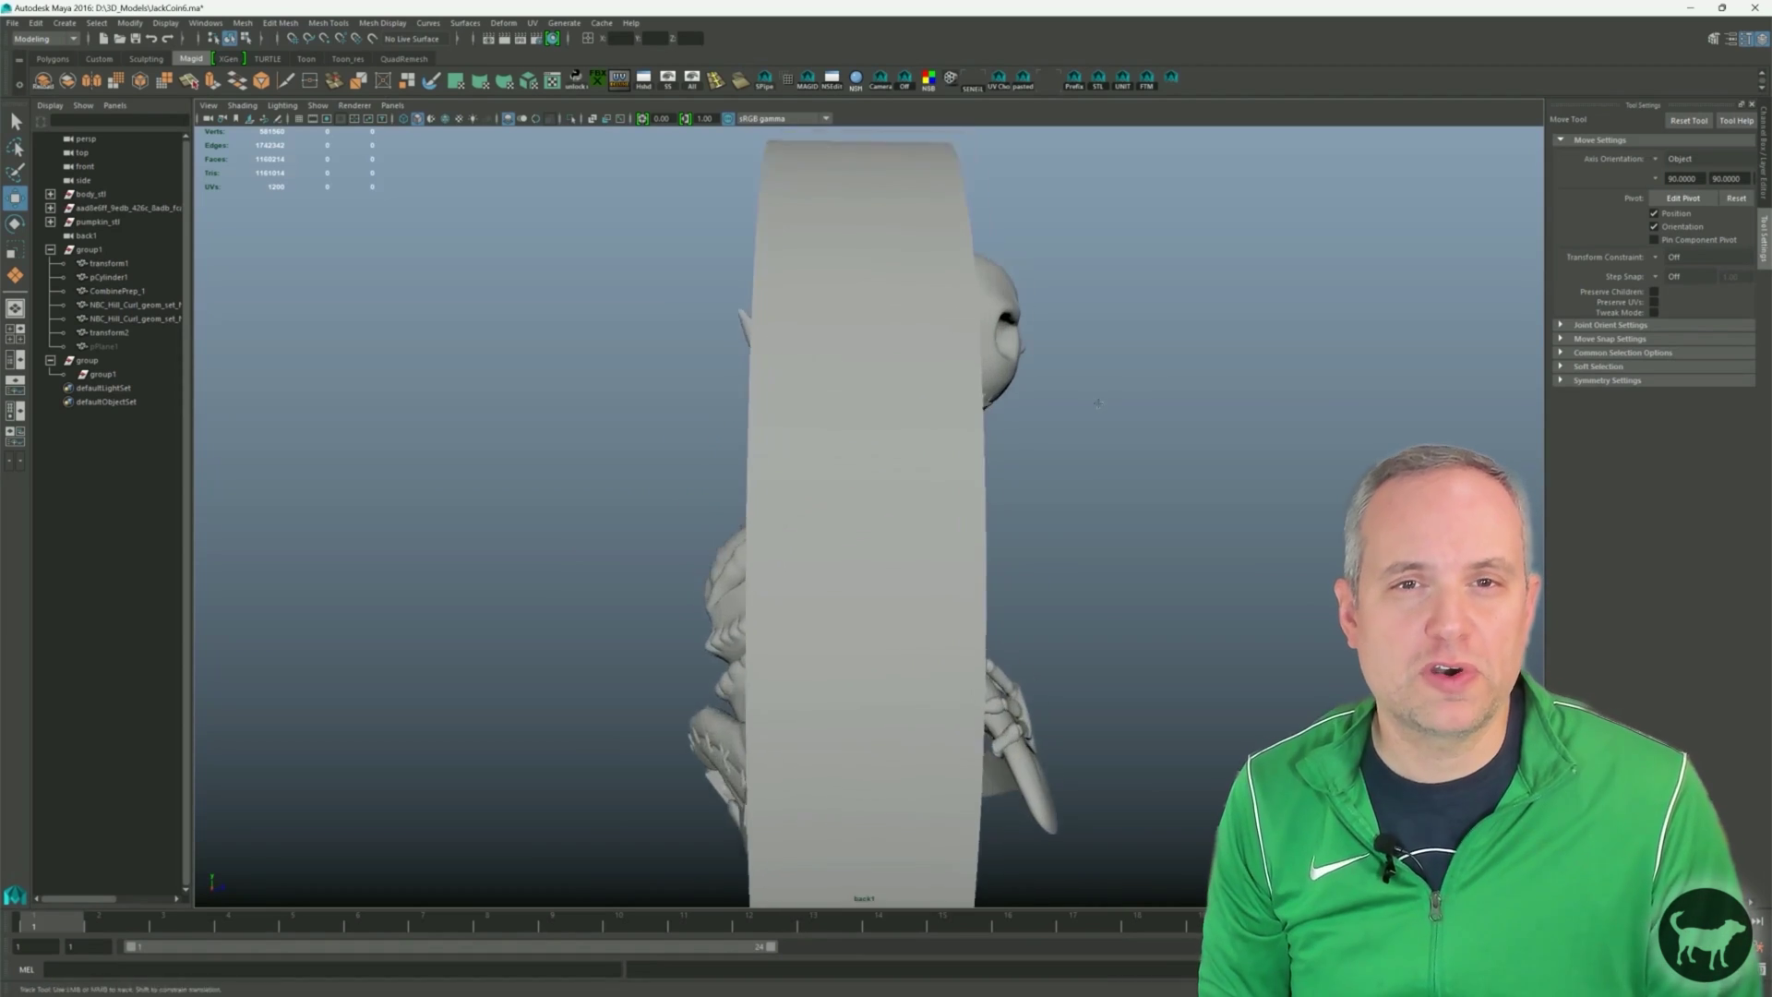
mouse_move(696, 345)
left_mouse_down("alt")
mouse_move(685, 377)
mouse_move(464, 357)
mouse_move(767, 367)
mouse_move(657, 371)
mouse_move(688, 366)
left_mouse_up("alt")
Zoom in on the coin and spin it around its vertical axis.
scroll(697, 365, "down", 2)
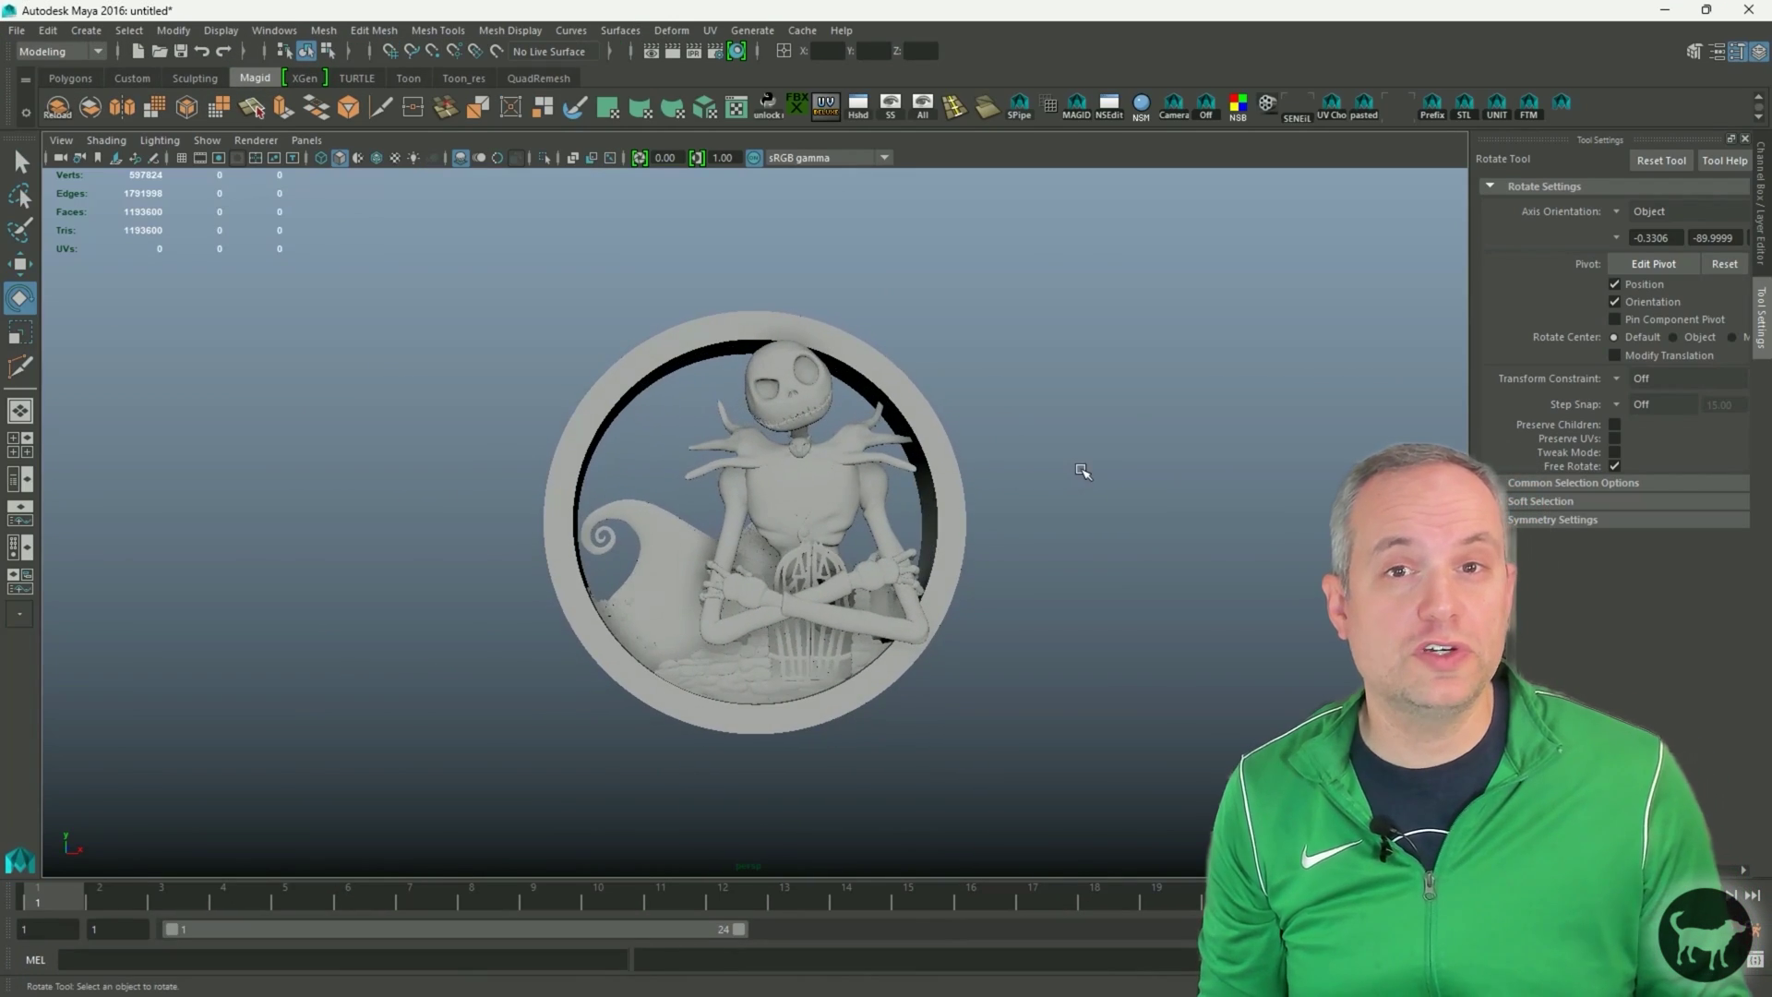
scroll(1075, 467, "up", 10)
left_click_drag(1044, 459, 1246, 473, "alt")
scroll(944, 452, "down", 10)
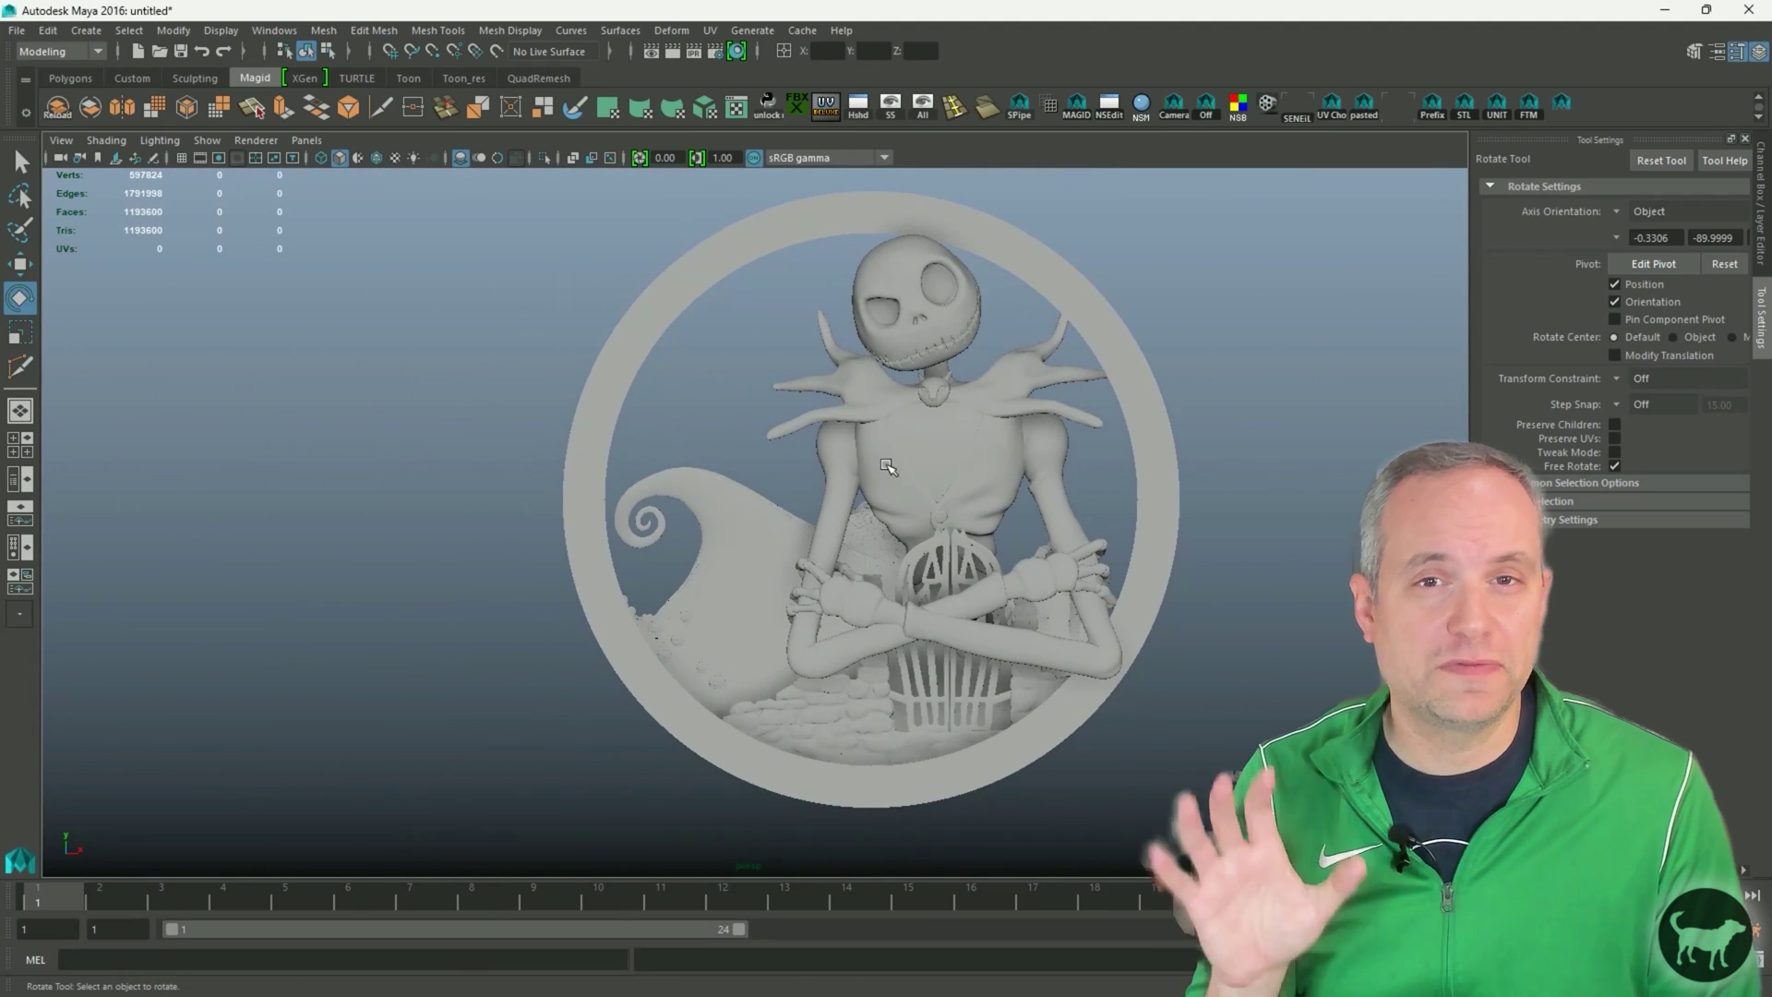
left_click(886, 465)
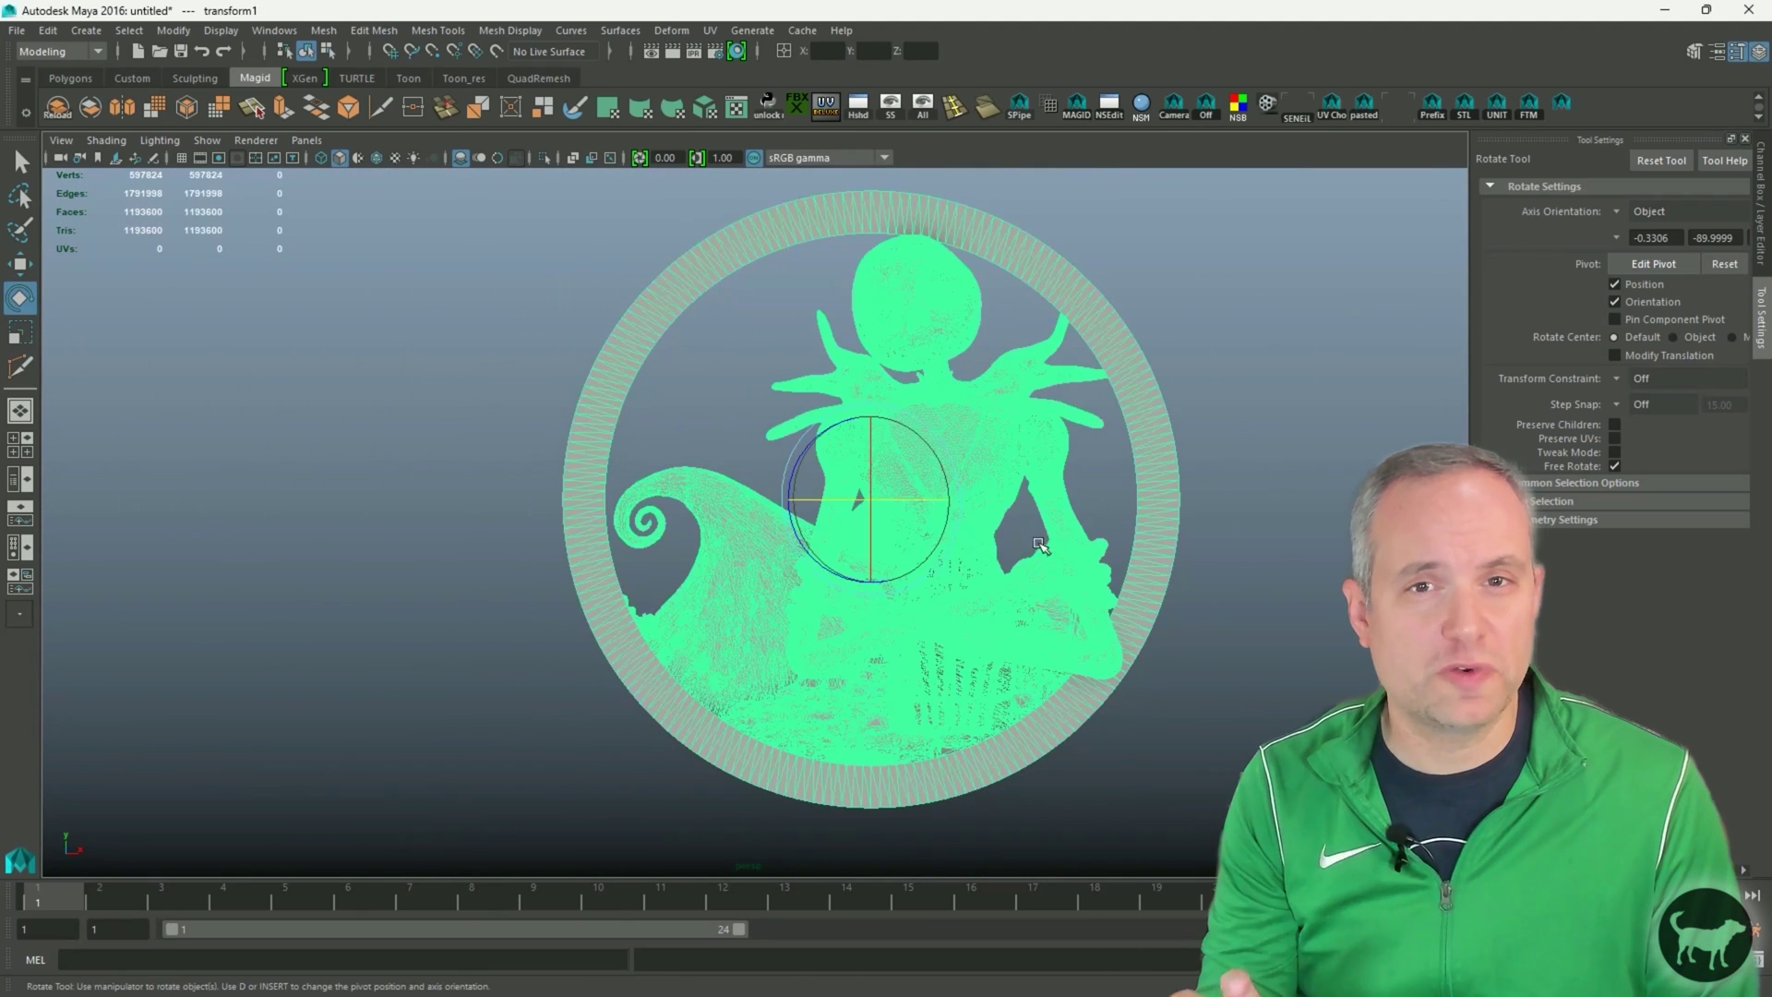
left_click_drag(921, 500, 692, 500)
left_click(1316, 424)
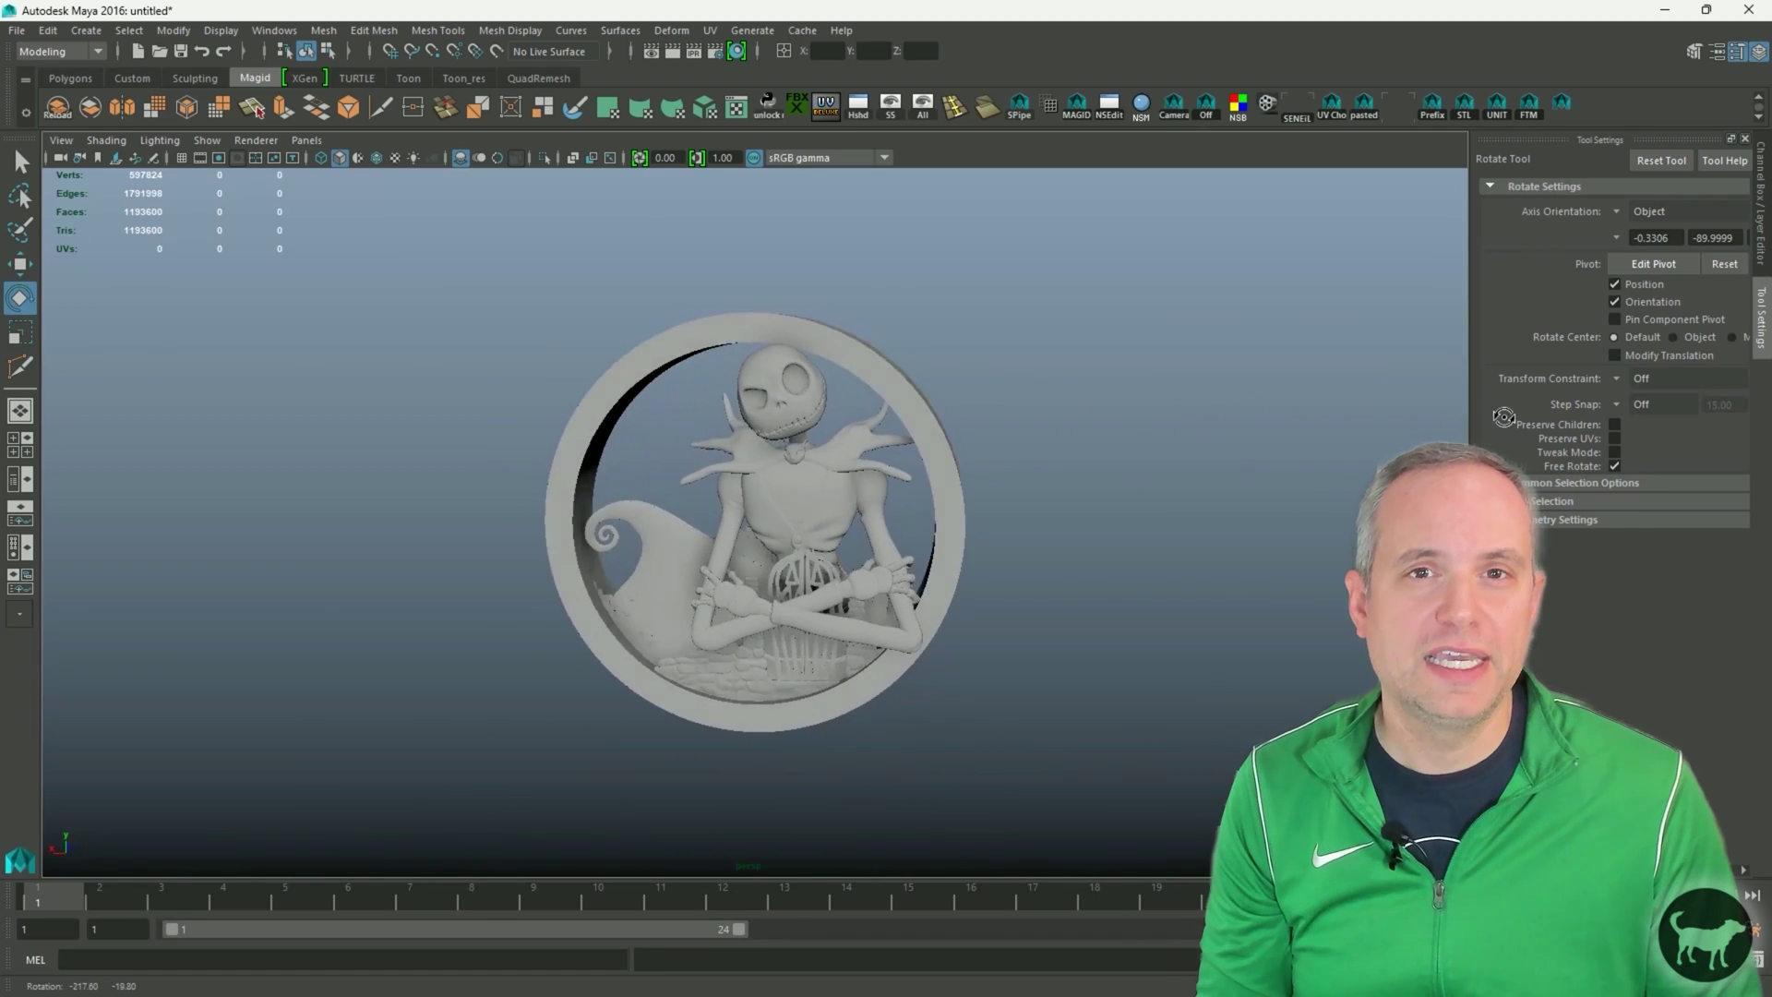
Orbit around the coin, then rotate it so the Oogie Boogie side faces front.
left_click_drag(1446, 410, 1110, 486)
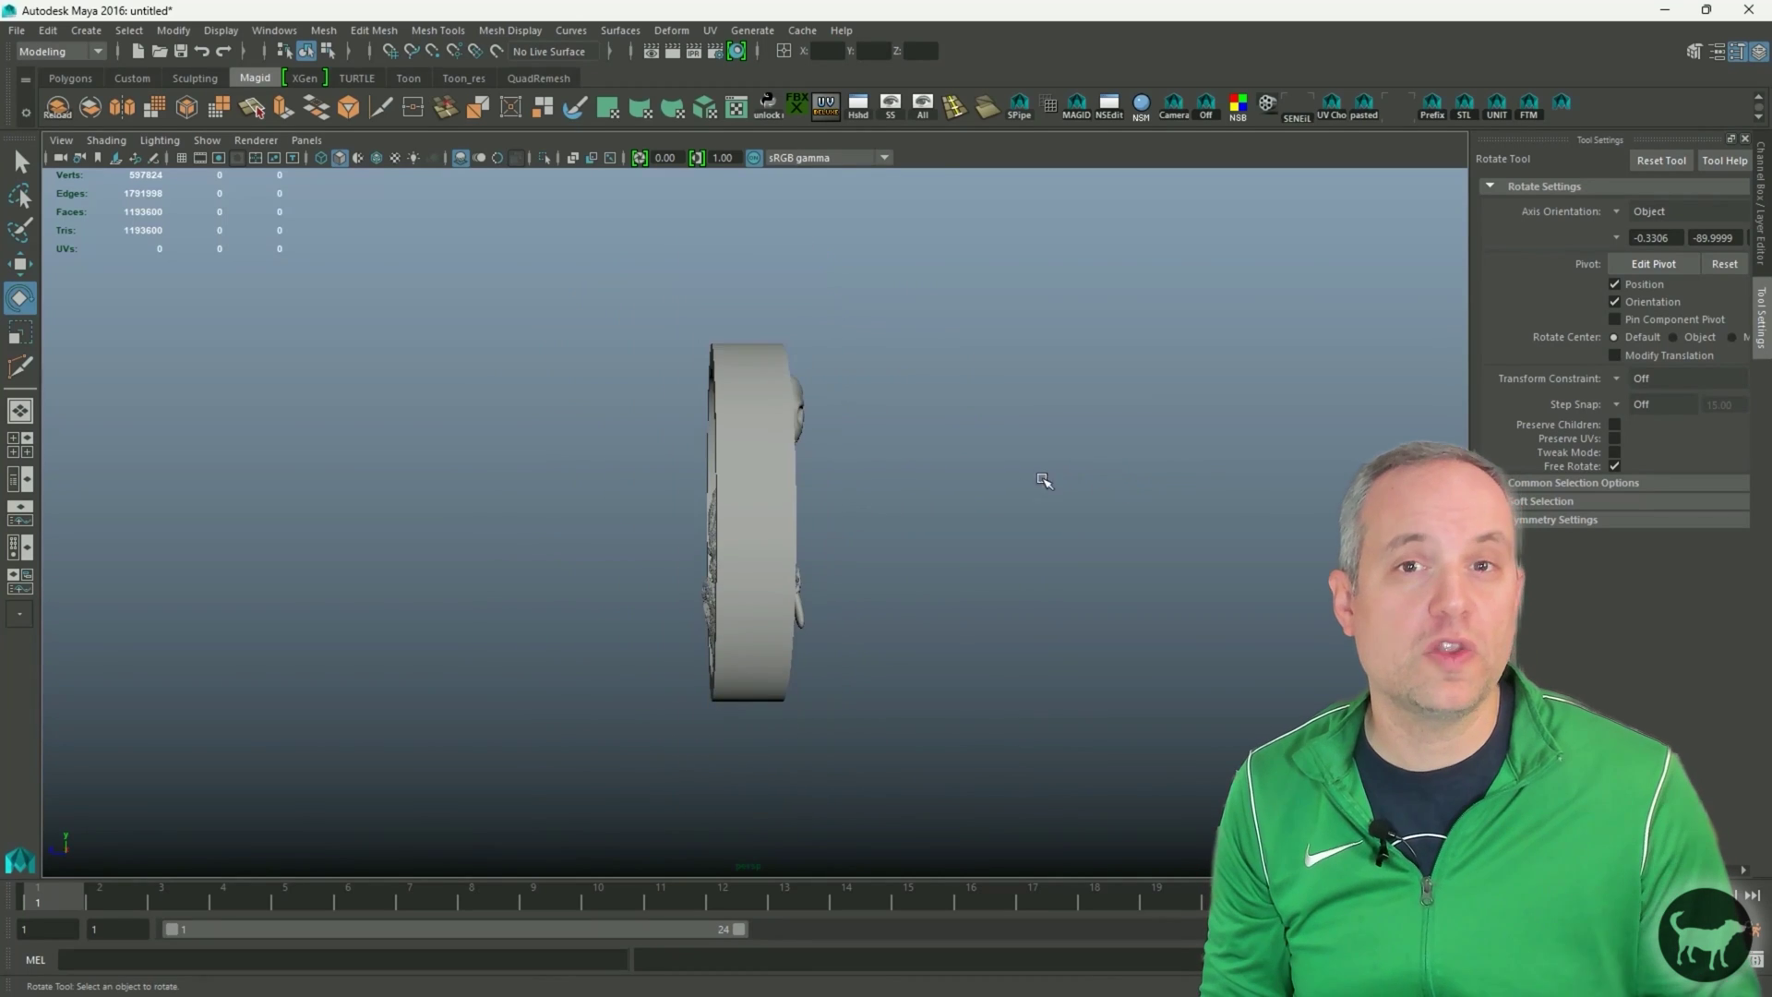
scroll(1025, 482, "up", 5)
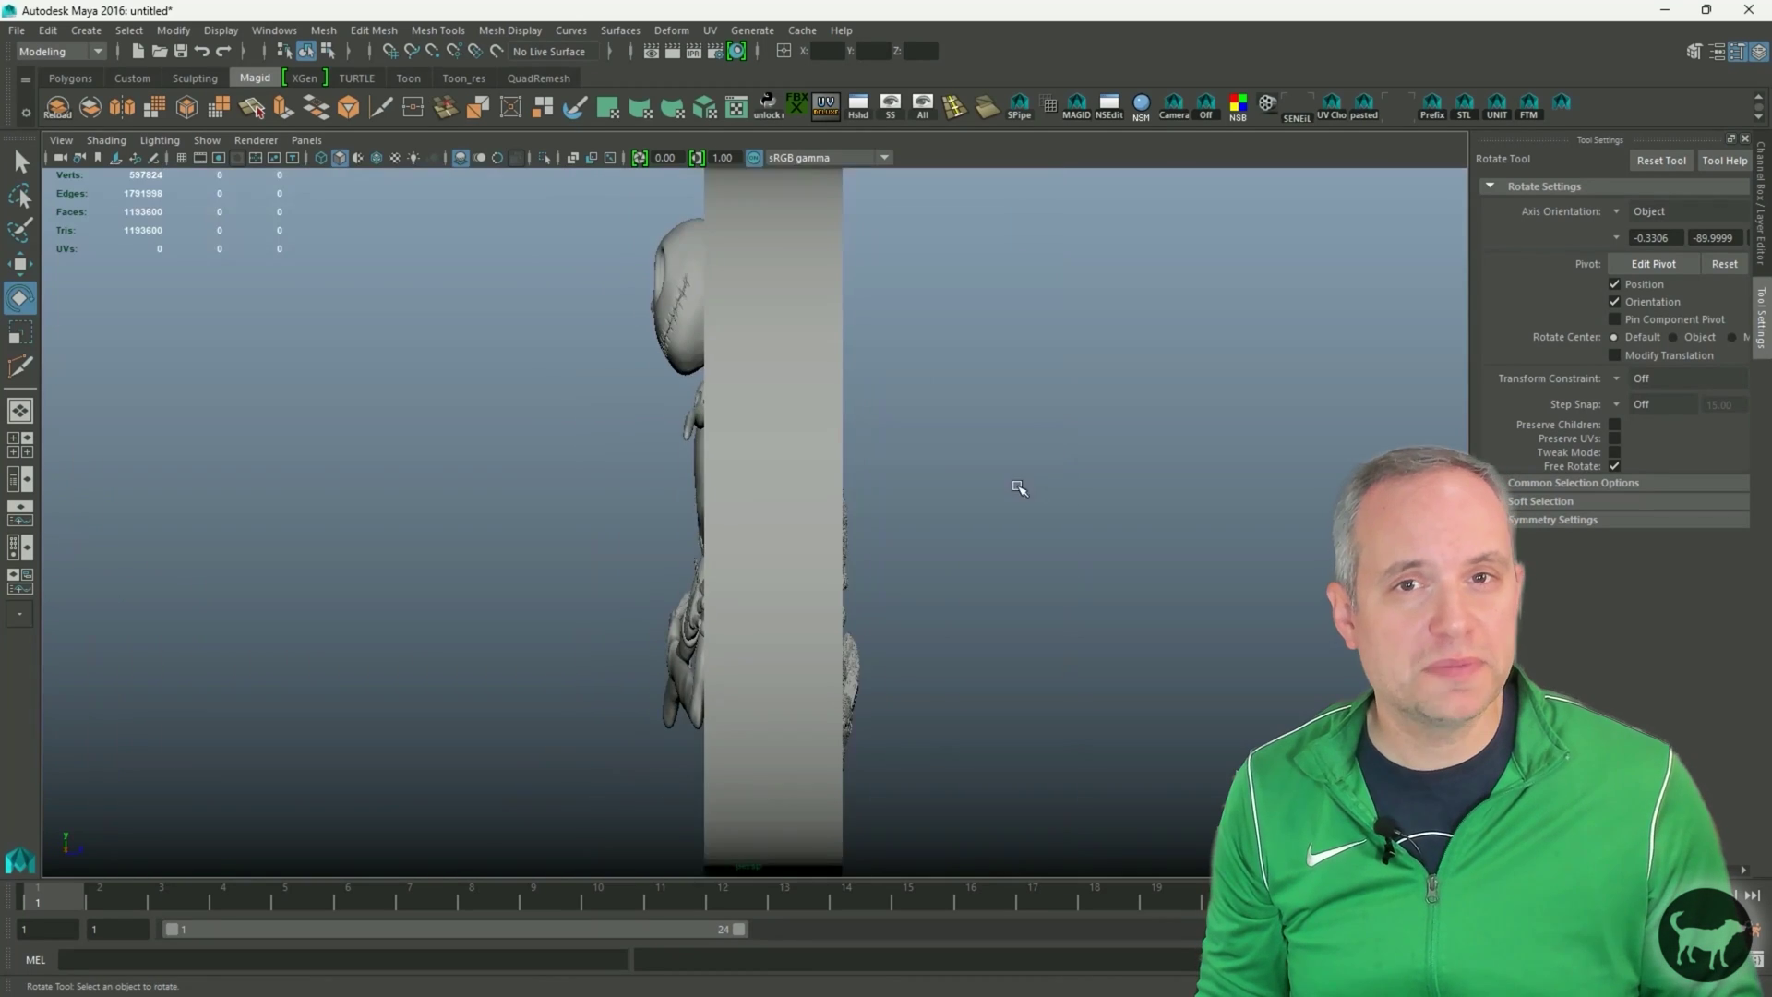
left_click_drag(1239, 464, 1030, 471)
scroll(991, 436, "down", 2)
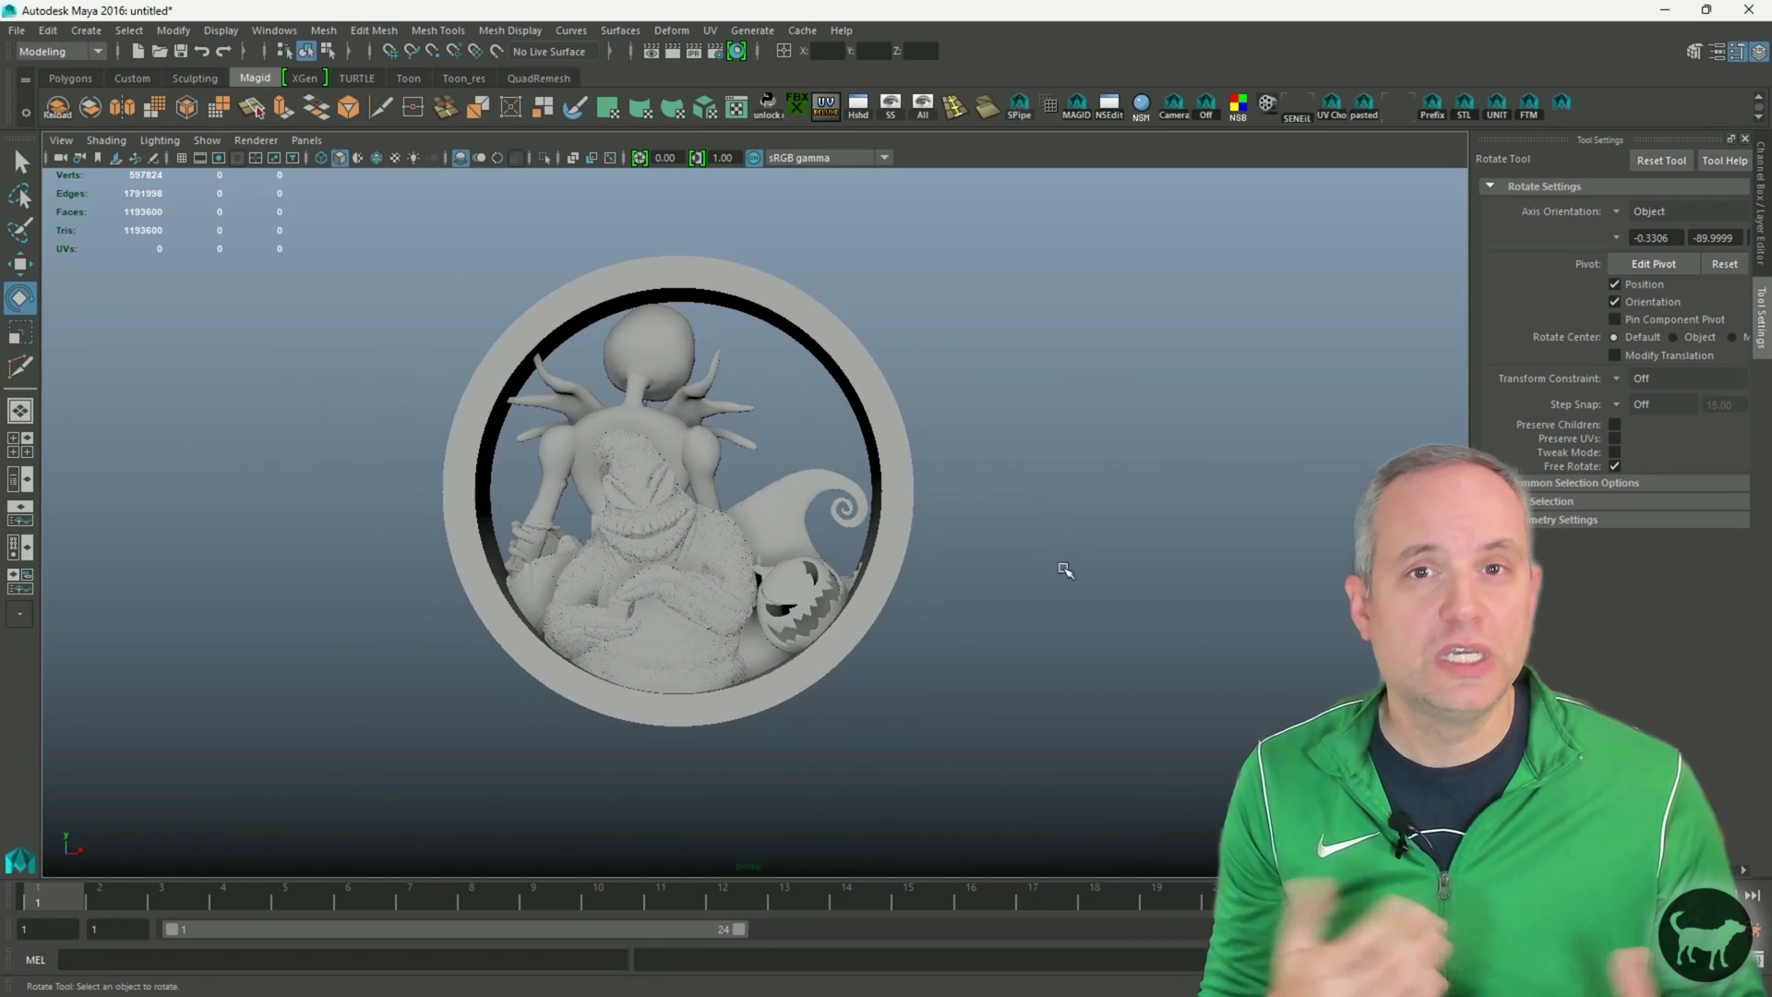
mouse_move(1022, 558)
left_mouse_down()
mouse_move(890, 536)
mouse_move(1022, 539)
left_mouse_up()
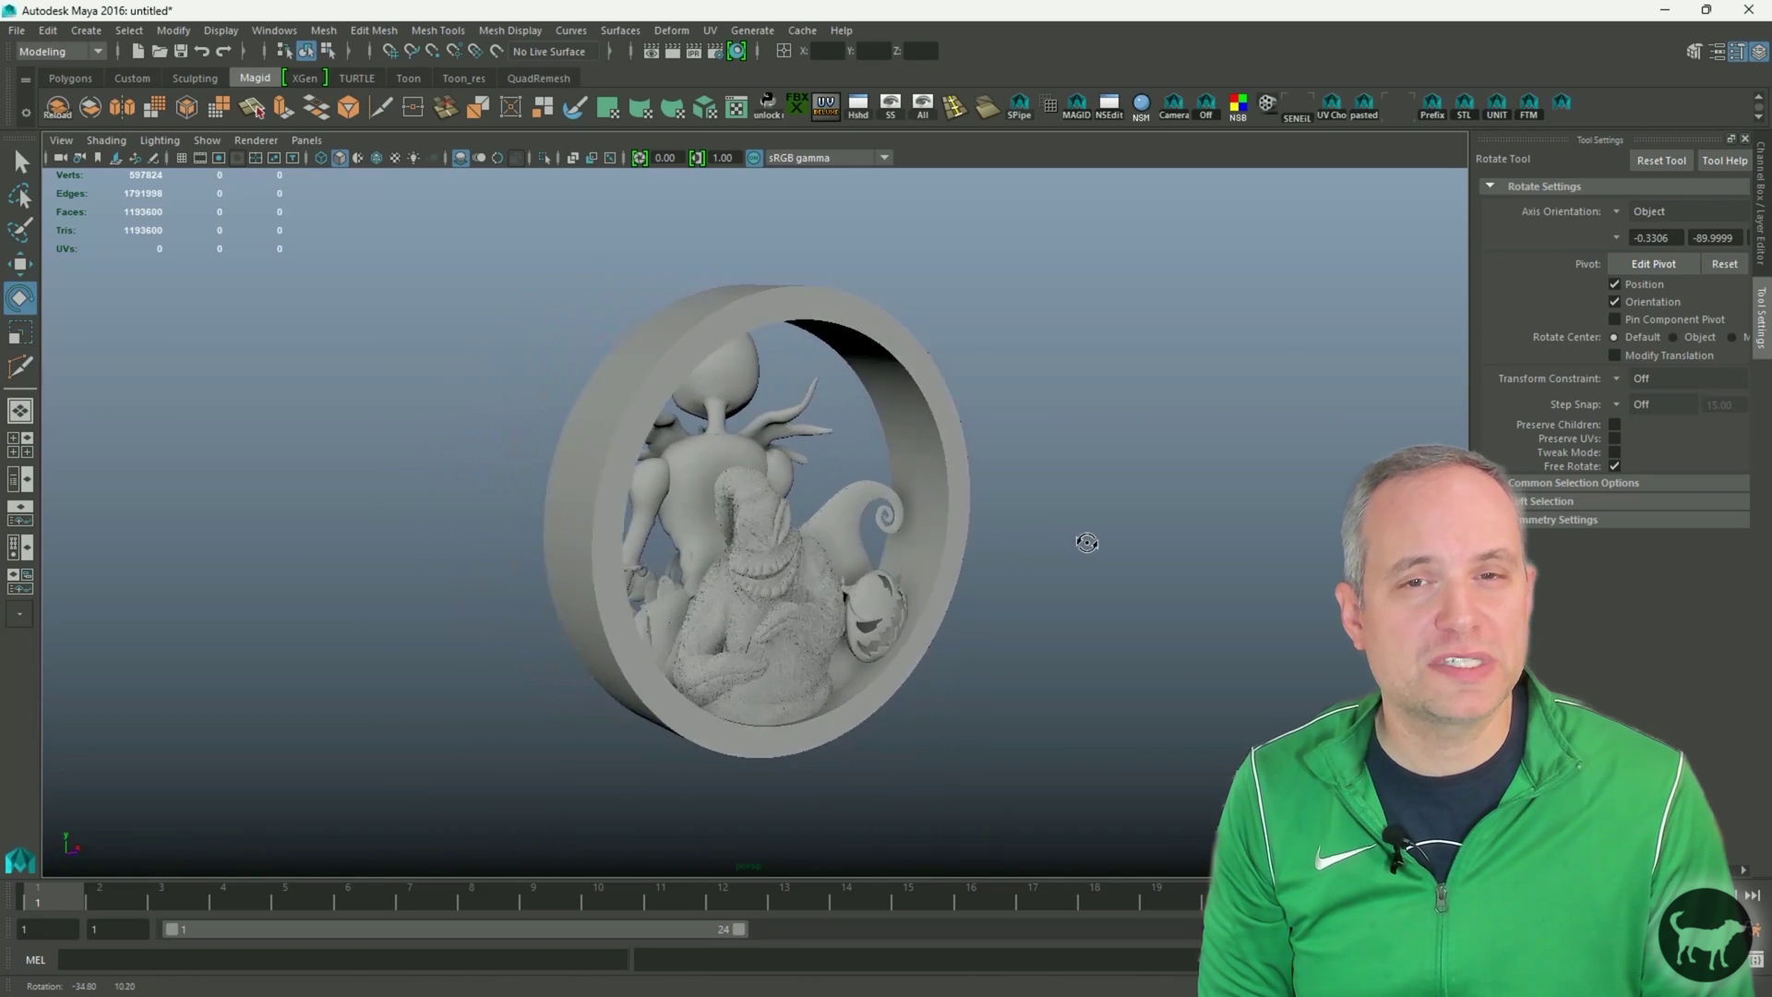
left_click_drag(1089, 543, 791, 418)
left_click(830, 536)
left_click_drag(1056, 495, 988, 496)
left_click(1003, 425)
mouse_move(981, 415)
left_mouse_down()
mouse_move(846, 415)
mouse_move(995, 416)
left_mouse_up()
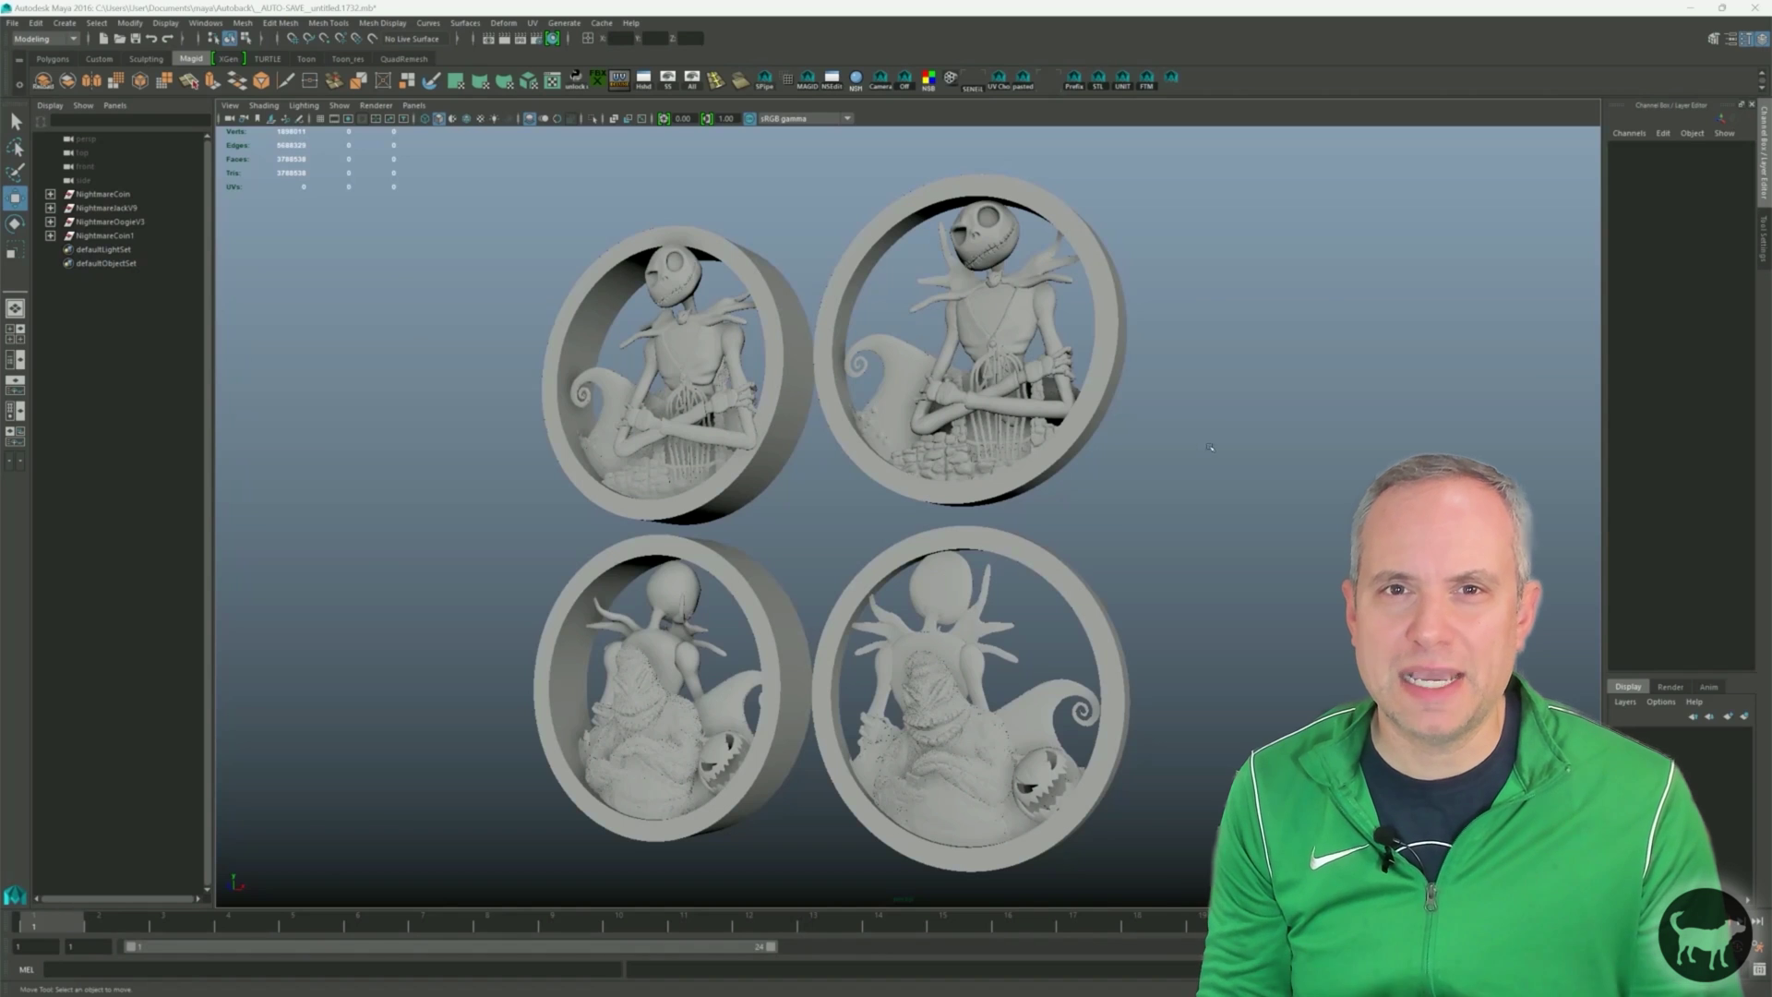
left_click_drag(1209, 447, 1238, 398)
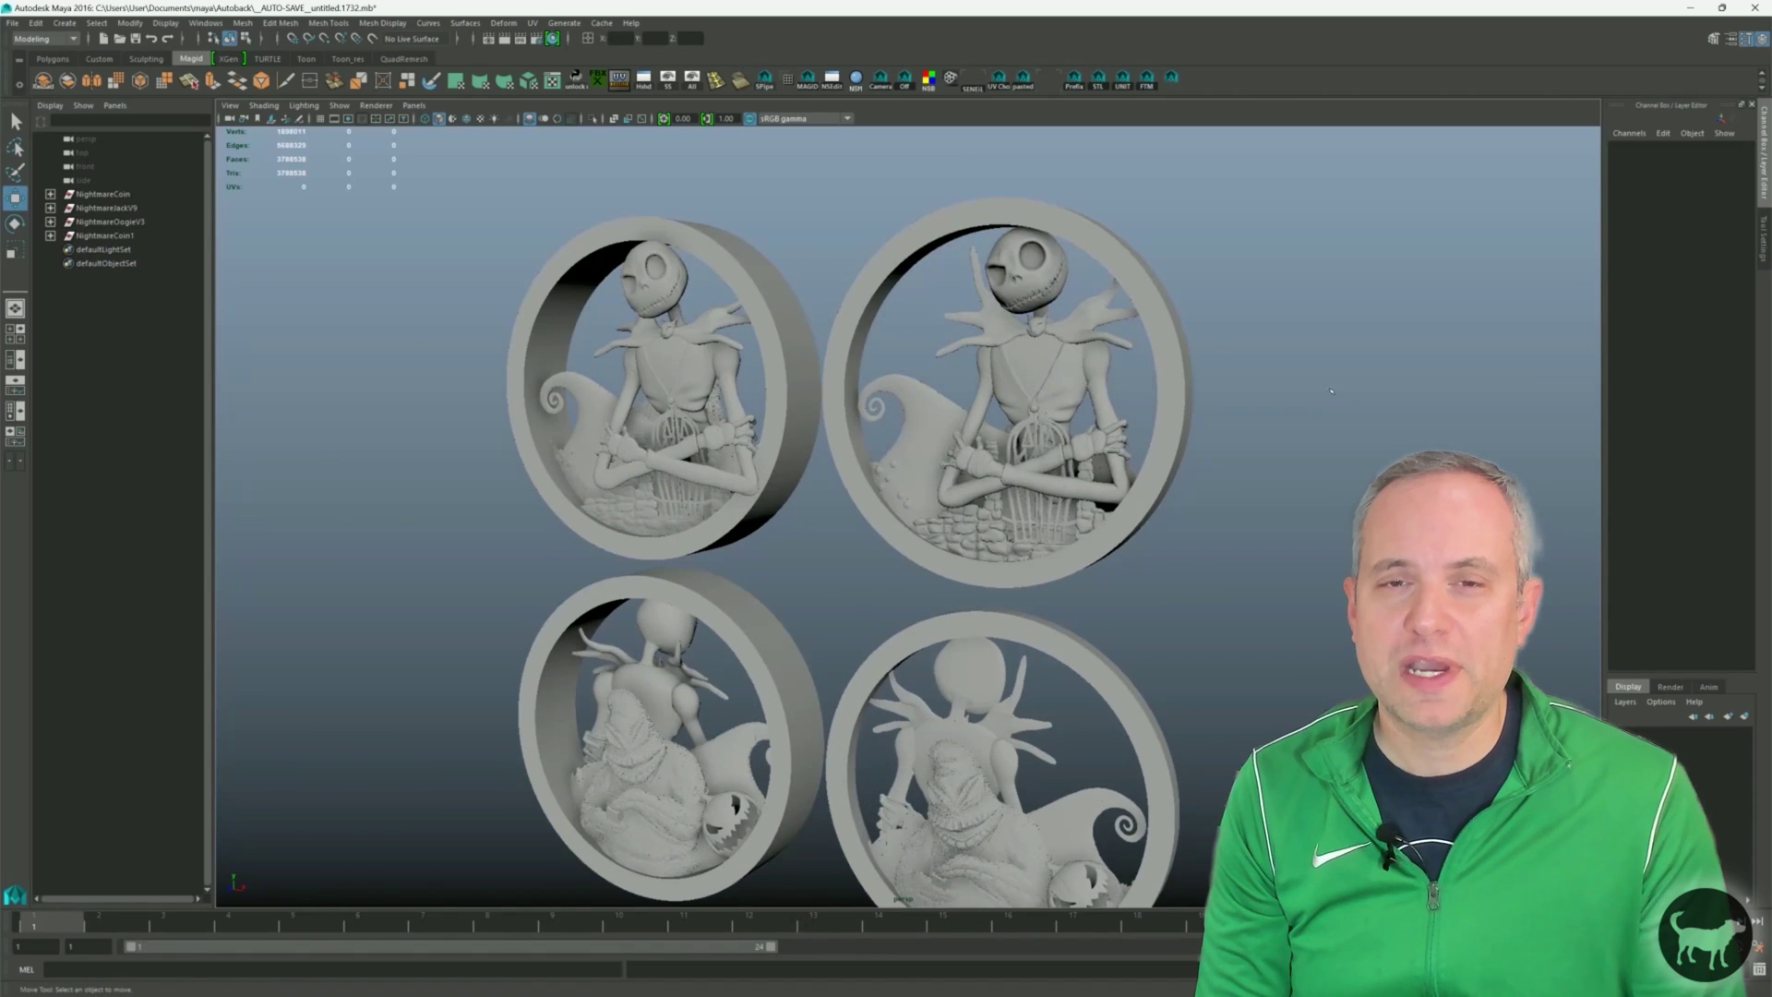
left_click_drag(1344, 393, 1416, 314)
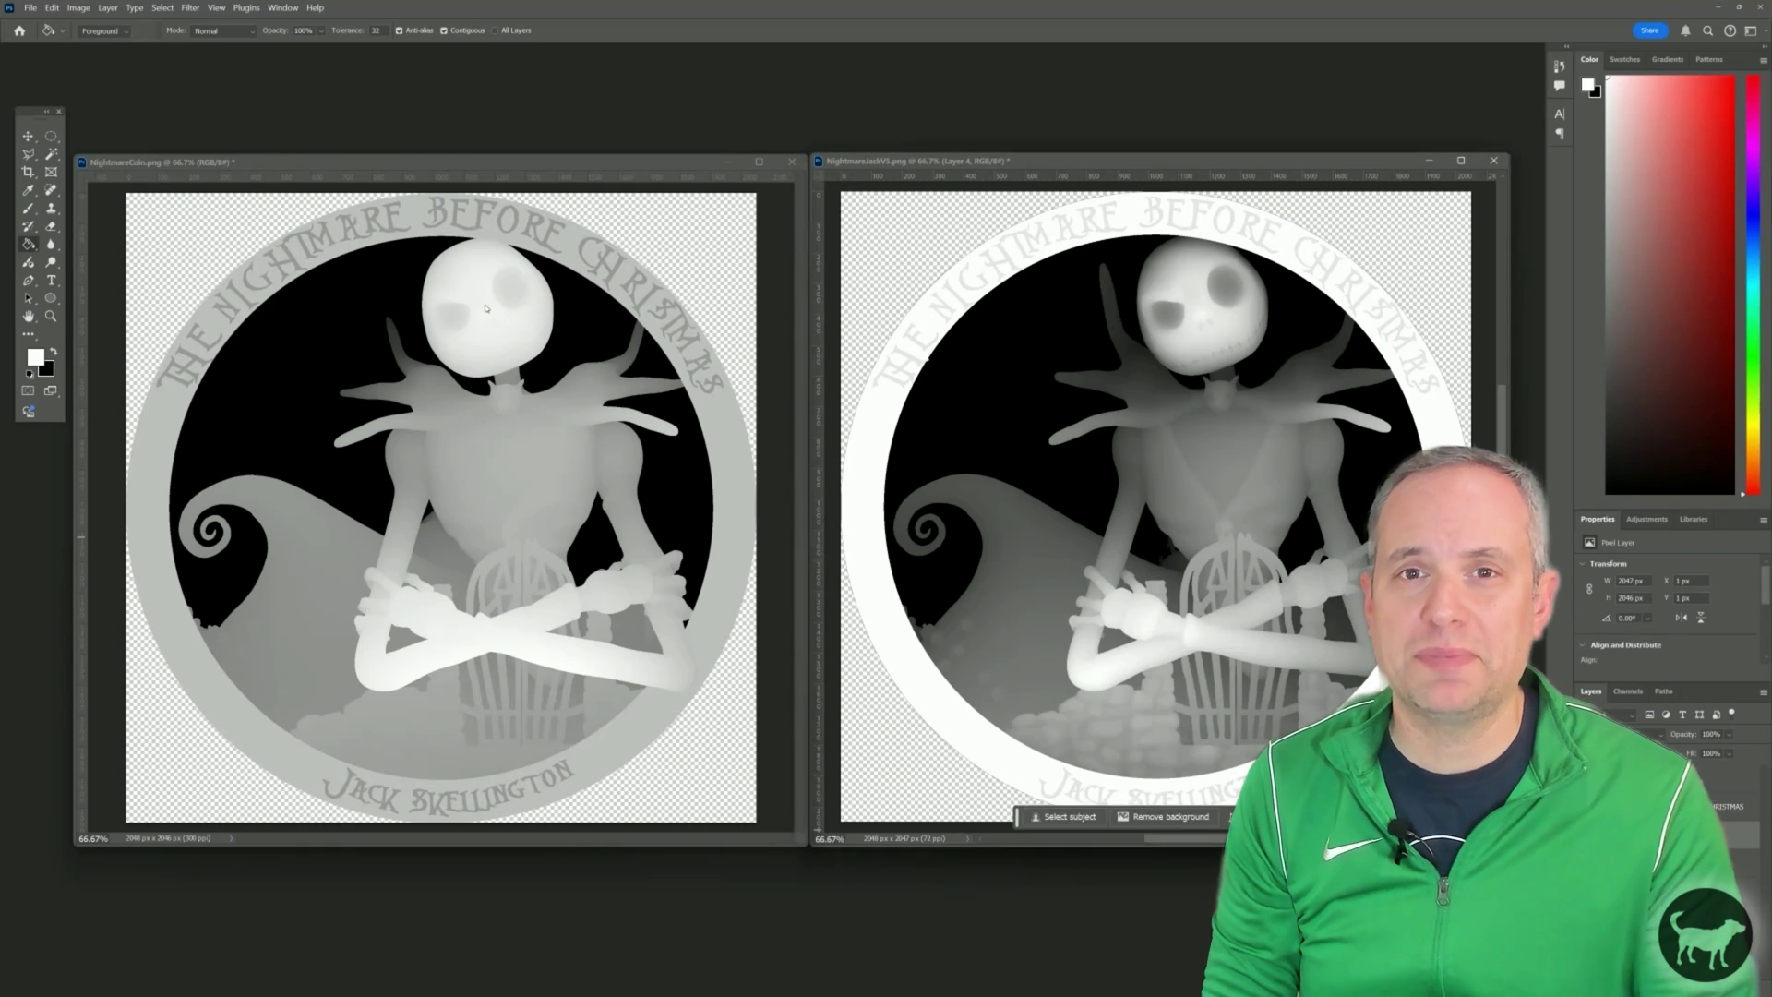
Magnify Jack's face in the NightmareCoin depth map.
left_click(502, 175)
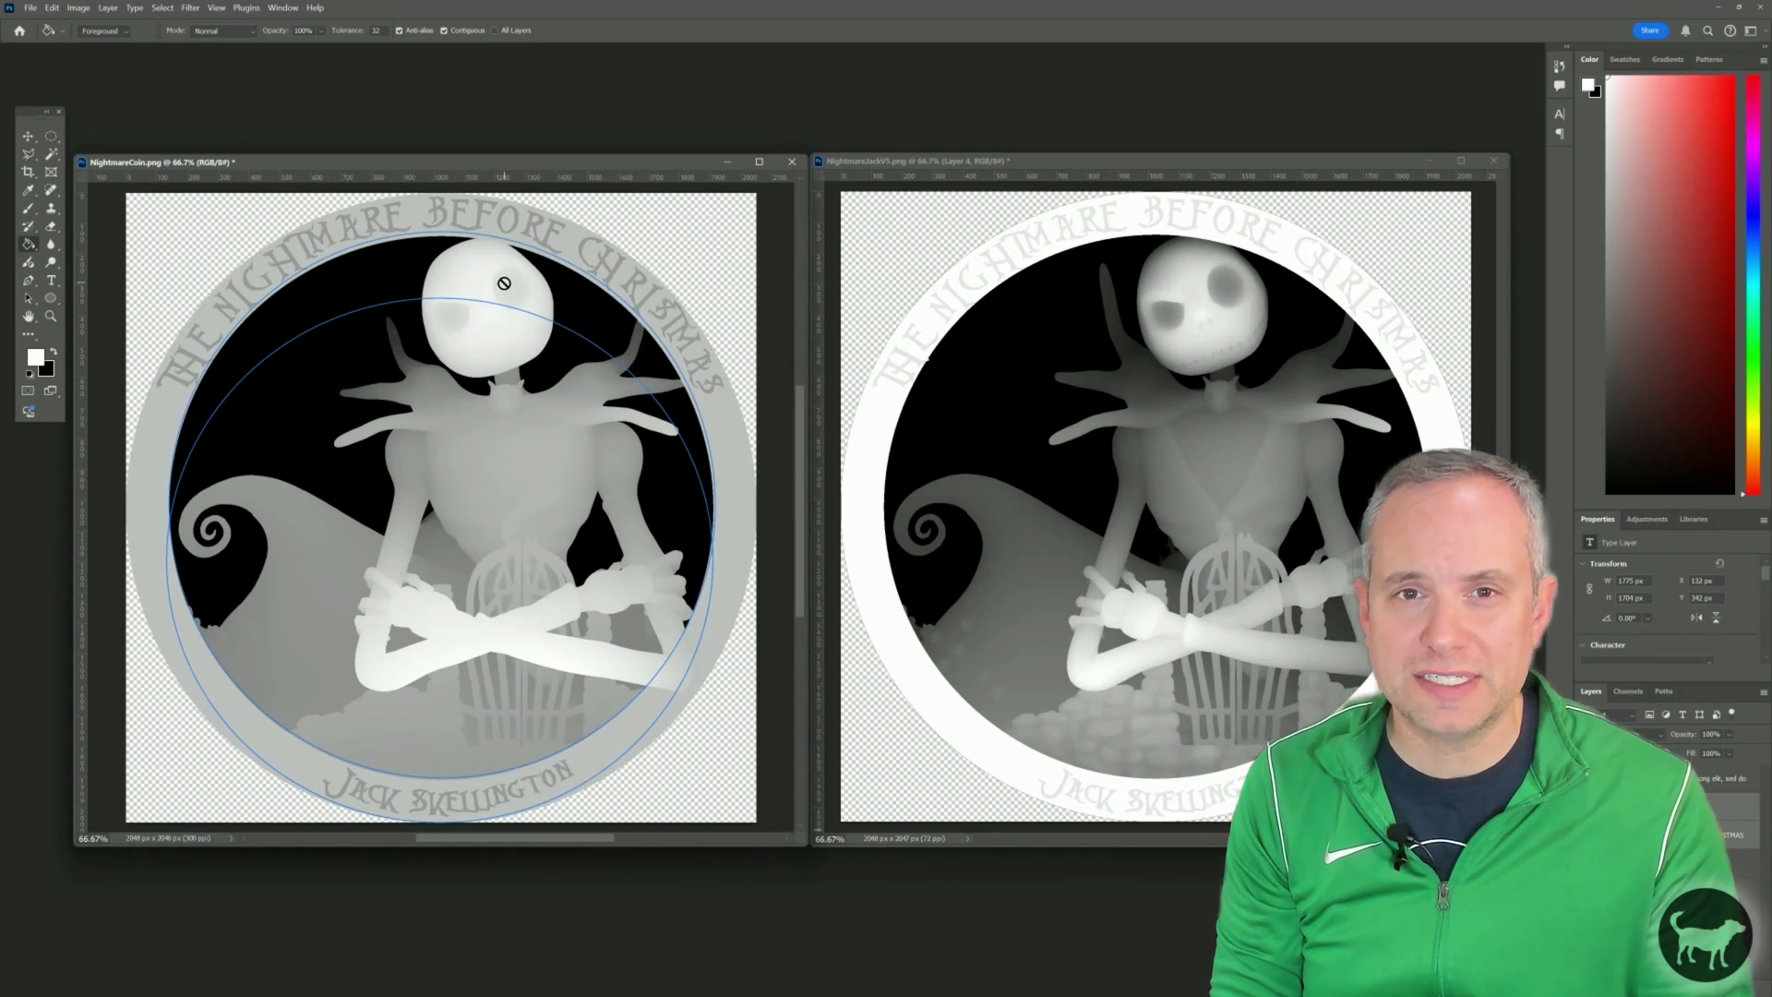
left_click(501, 275, "alt")
left_click(498, 278)
left_click(499, 278)
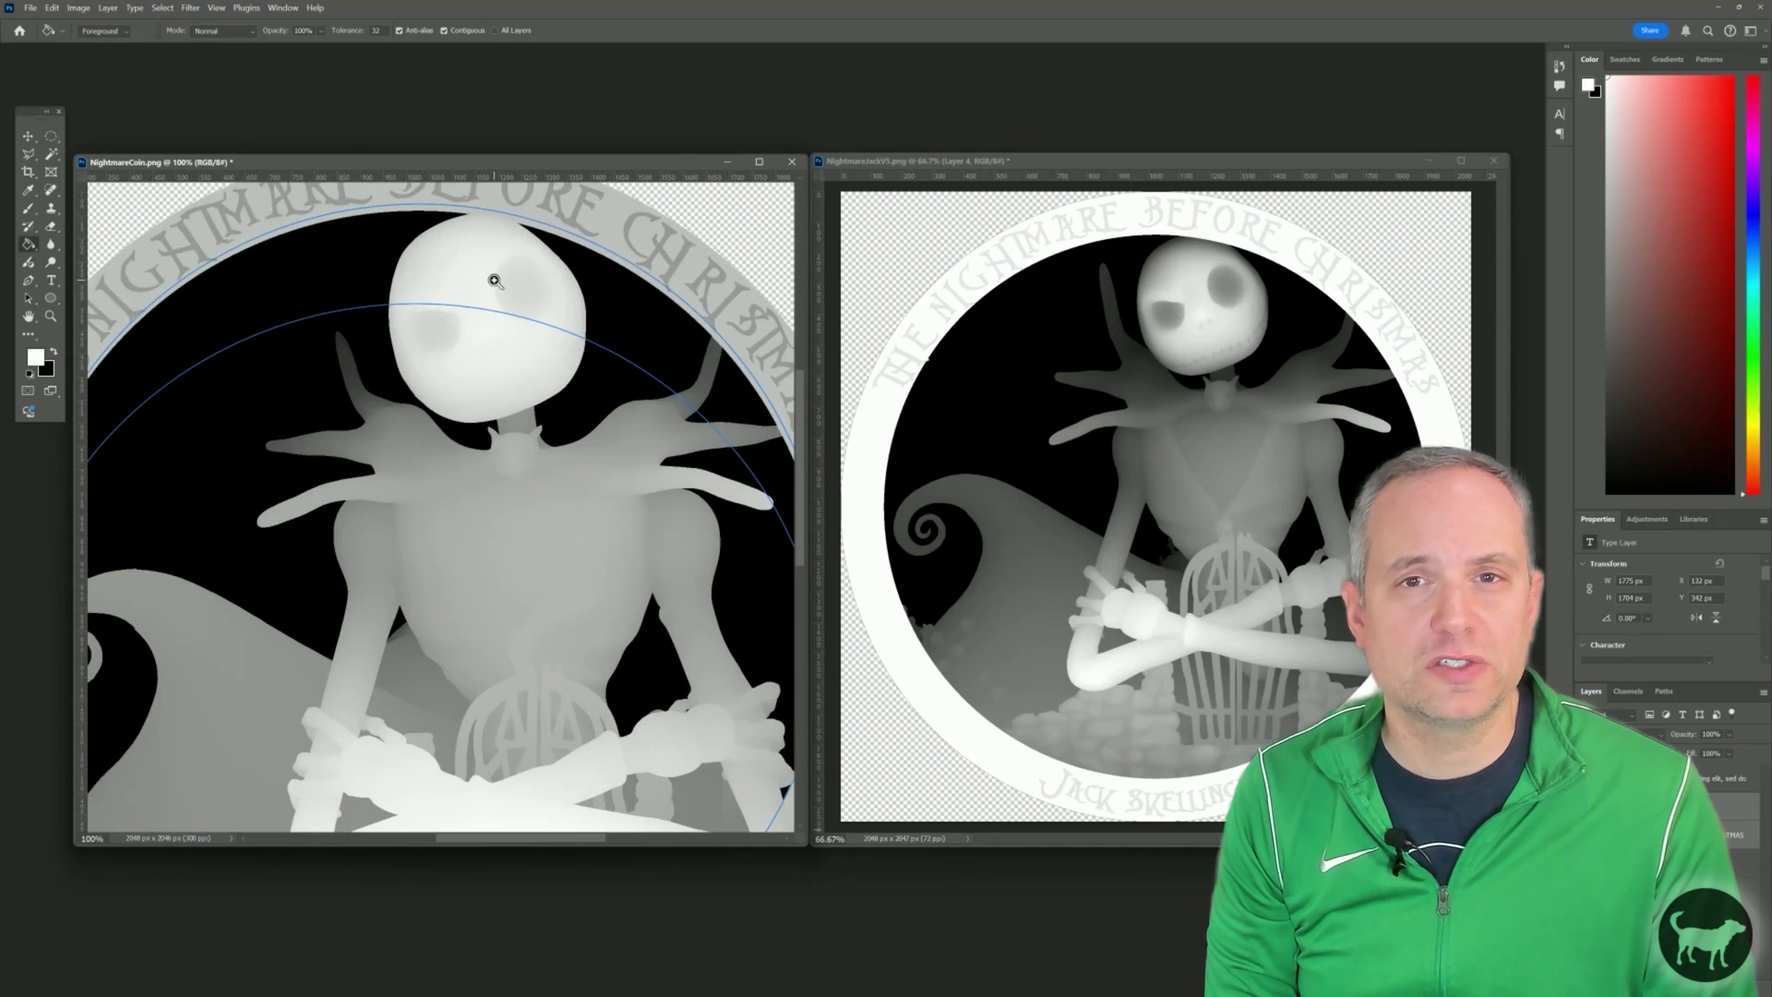
left_click(495, 281)
Zoom NightmareJackV5 to 200% and frame Jack's head to match NightmareCoin.
left_click(1207, 310)
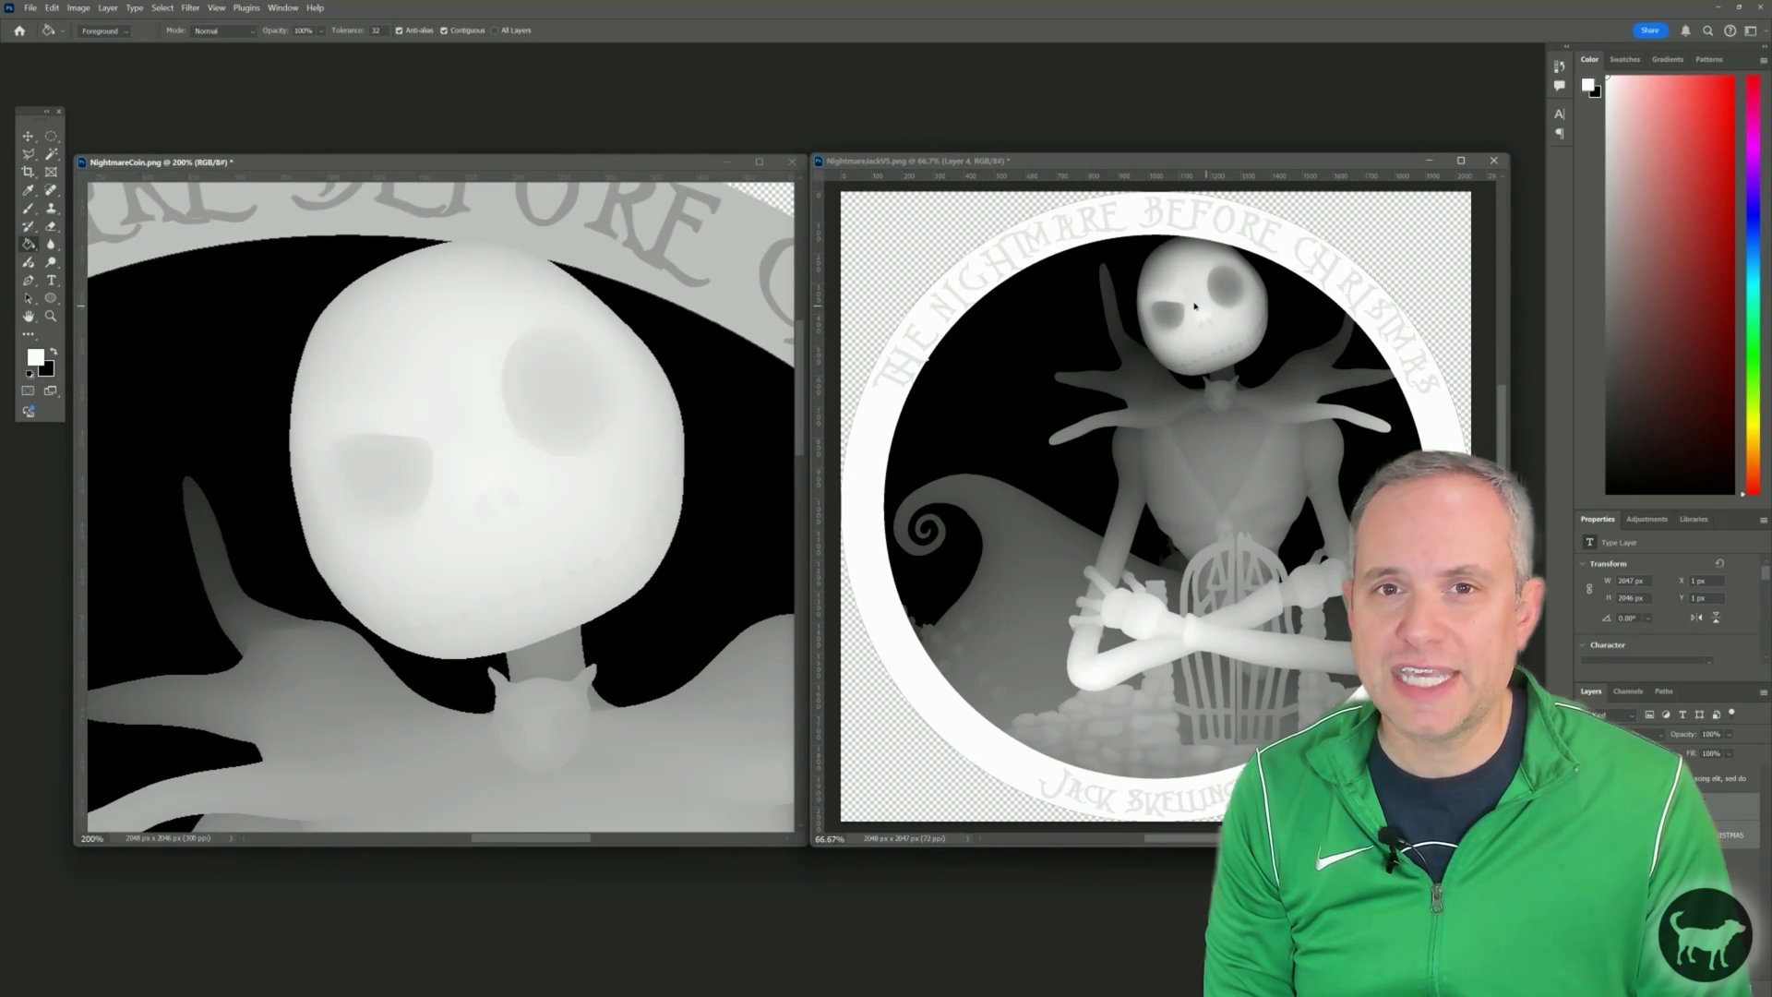
left_click(1195, 306)
left_click(1190, 300)
left_click(1190, 304)
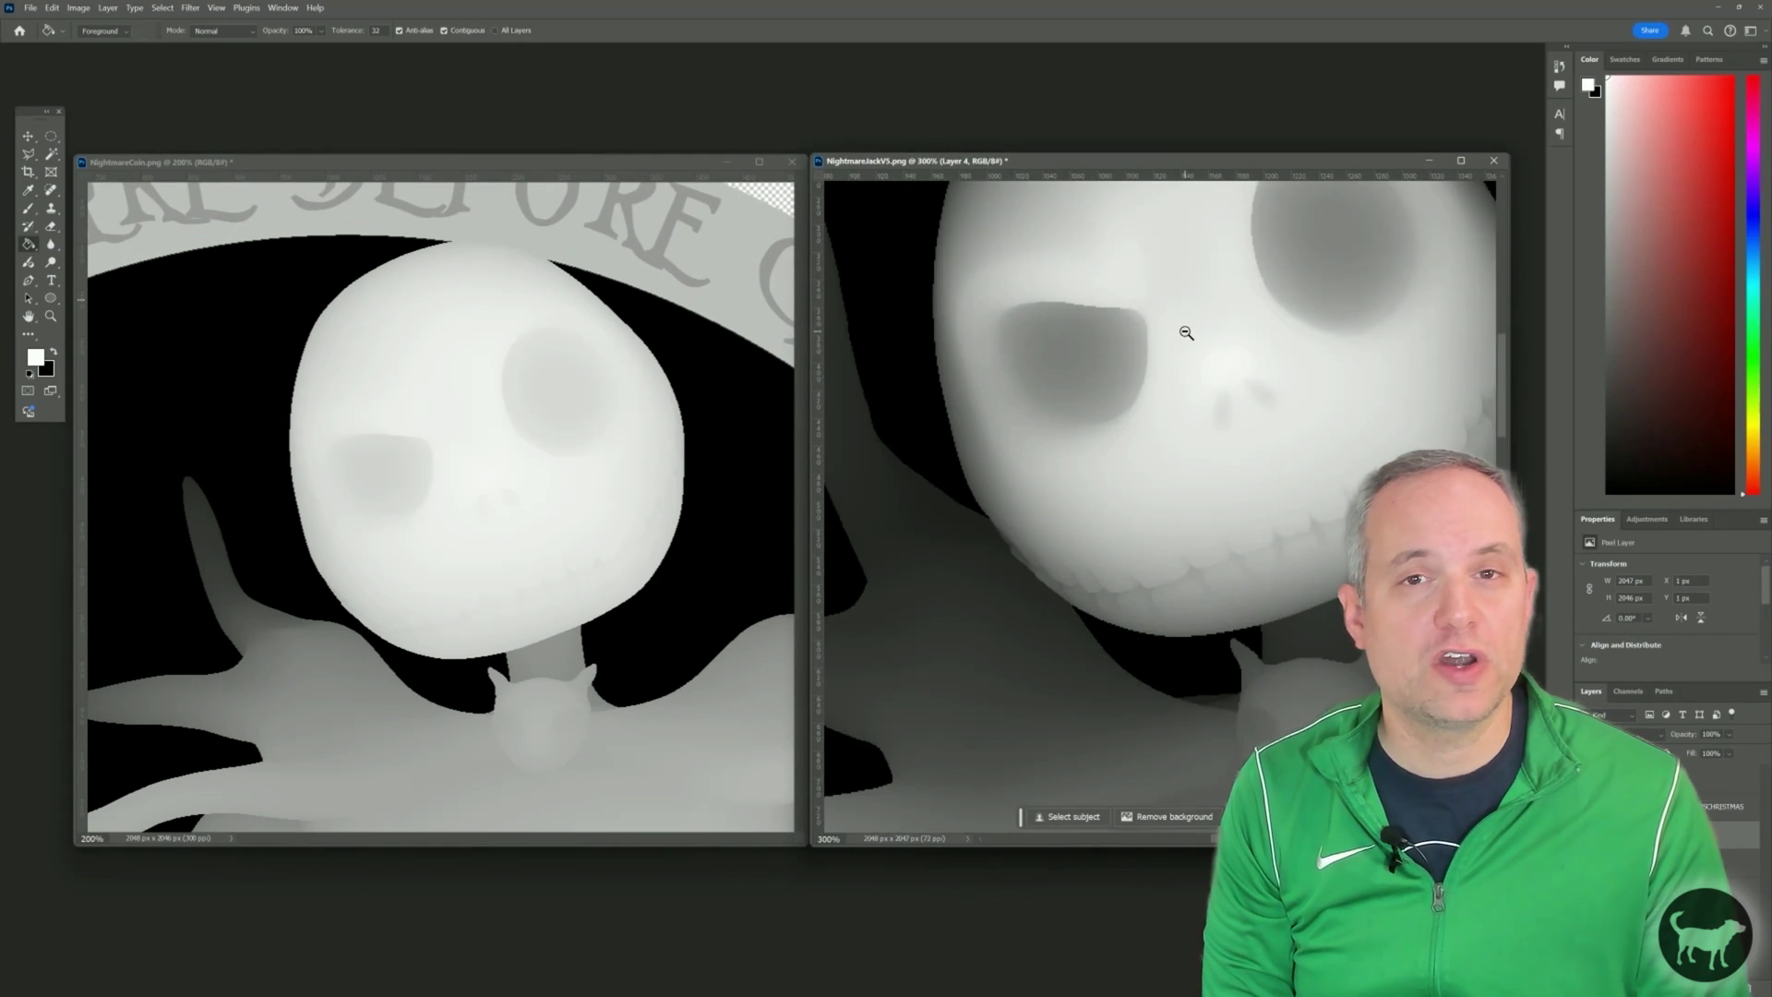
left_click(1185, 331, "alt")
left_click_drag(1187, 348, 1198, 432)
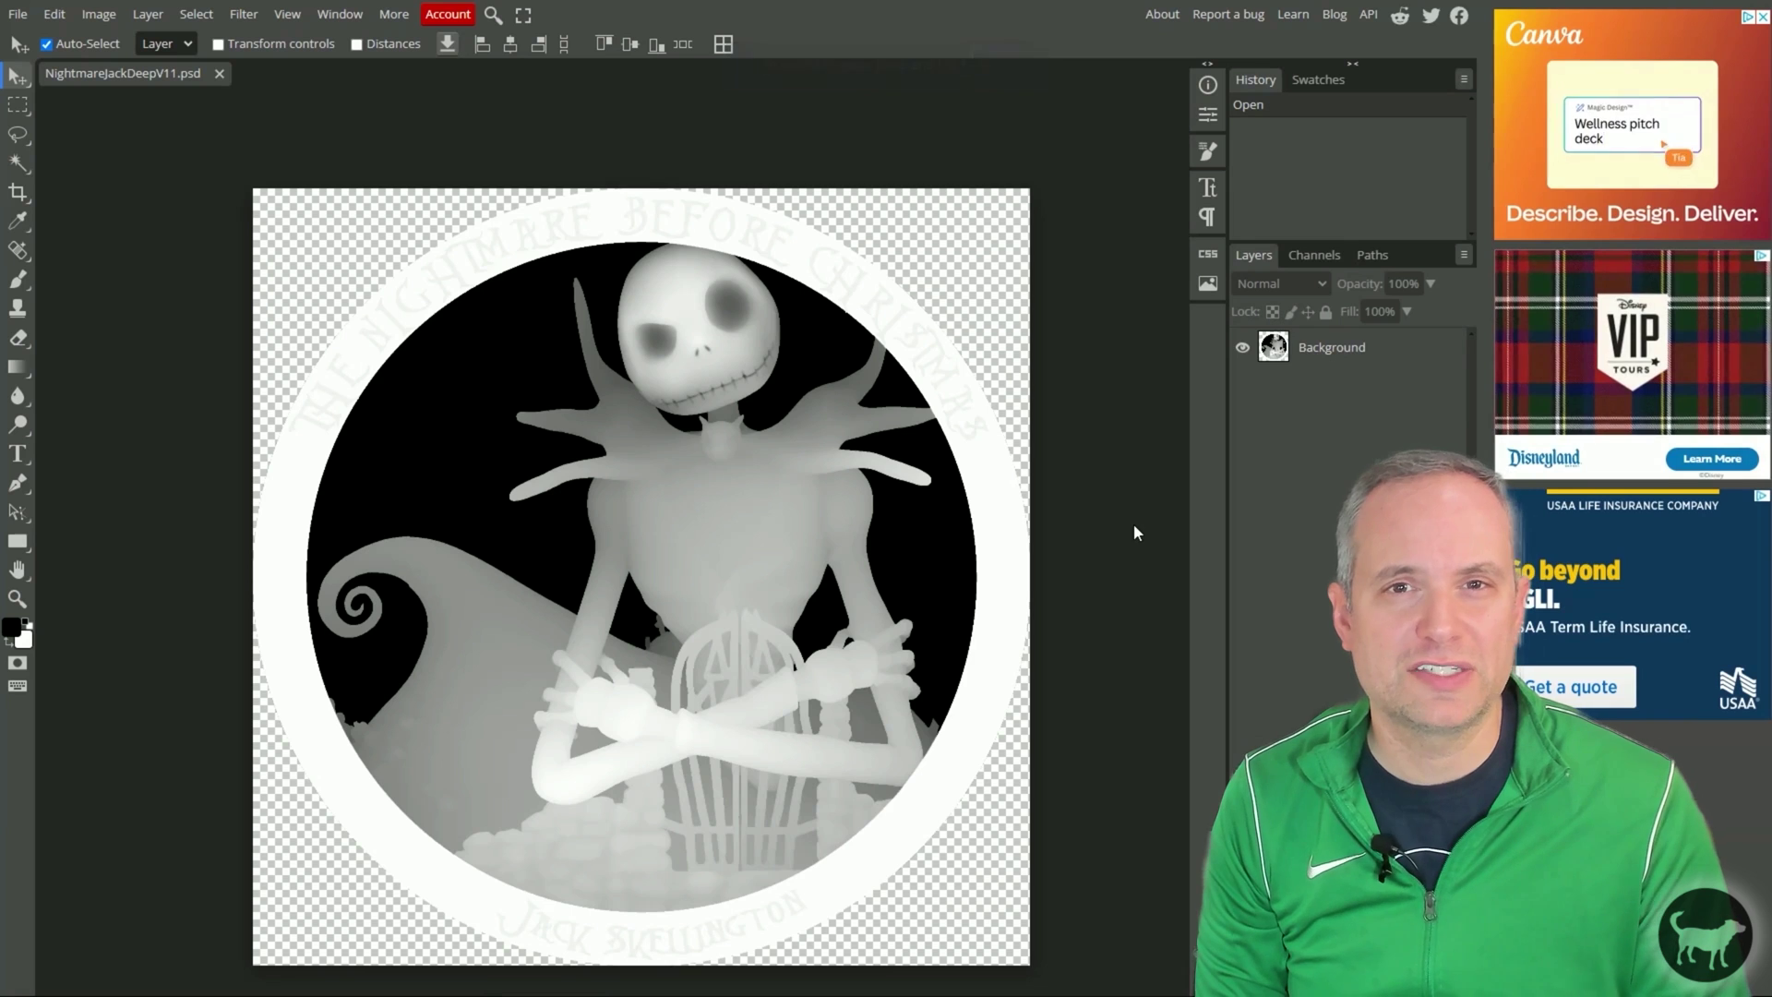
Scroll the NightmareJackDeepV11.psd canvas and switch to Rectangle Select (M).
scroll(688, 478, "up", 1)
scroll(689, 478, "down", 2)
scroll(689, 484, "up", 1)
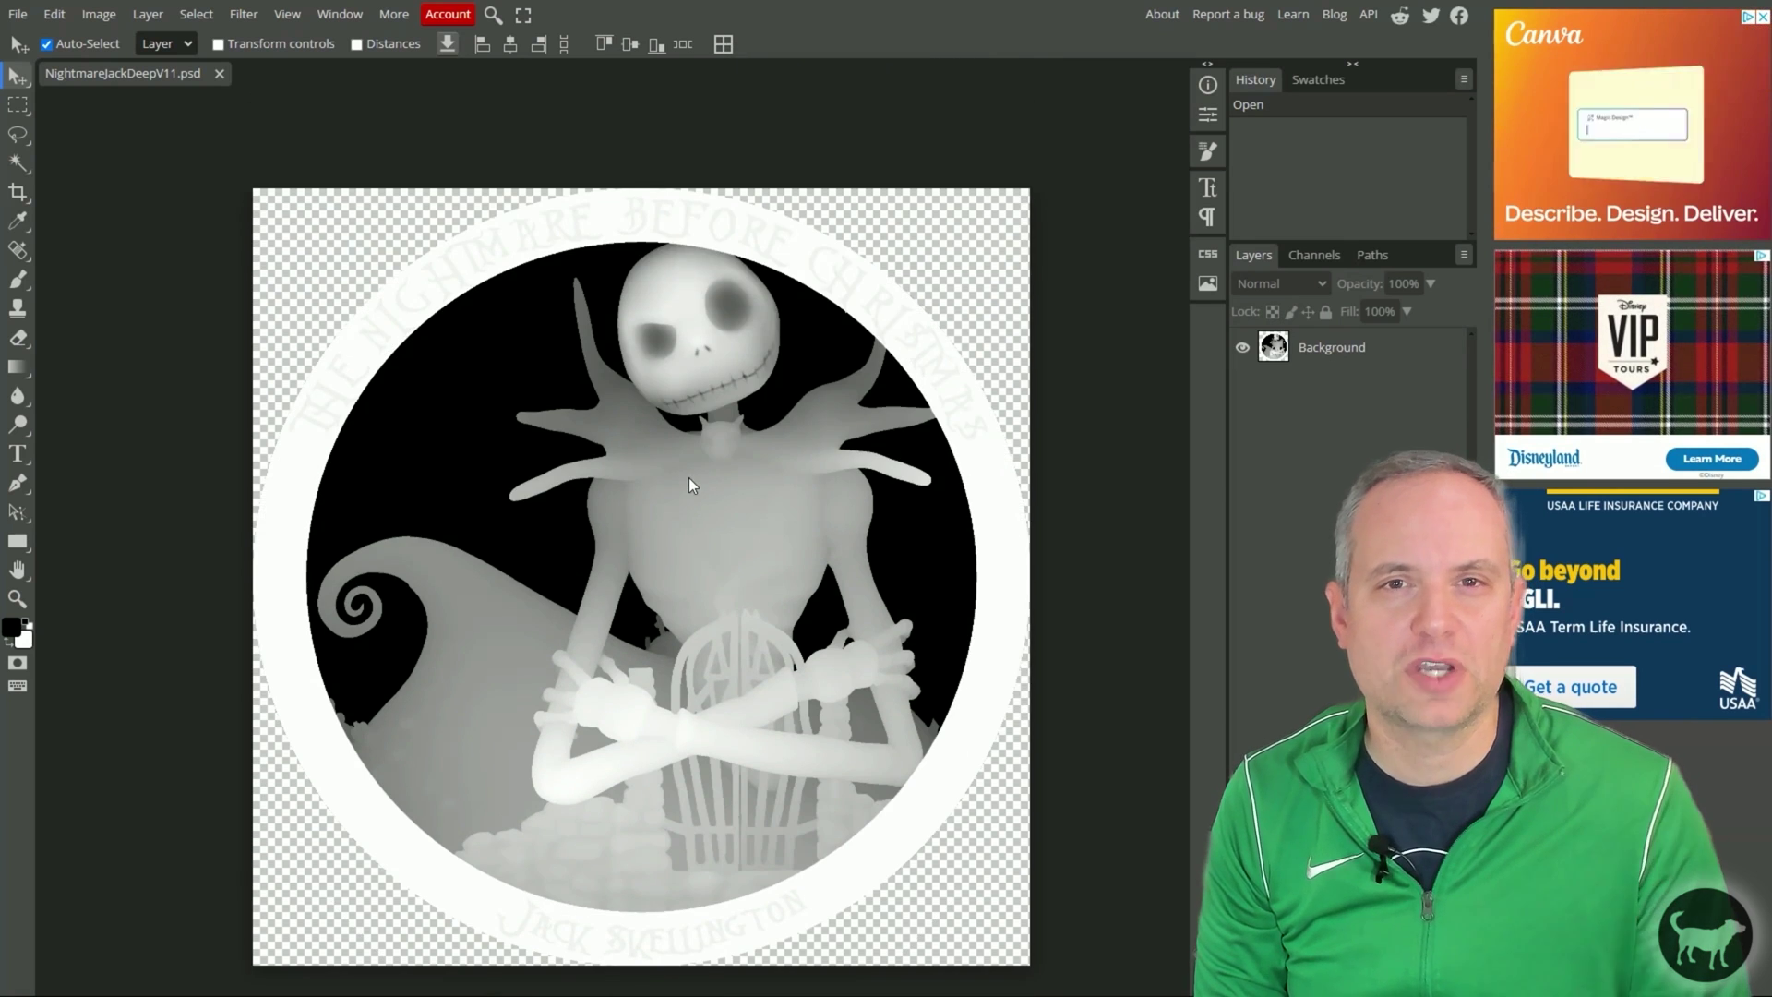
key("m")
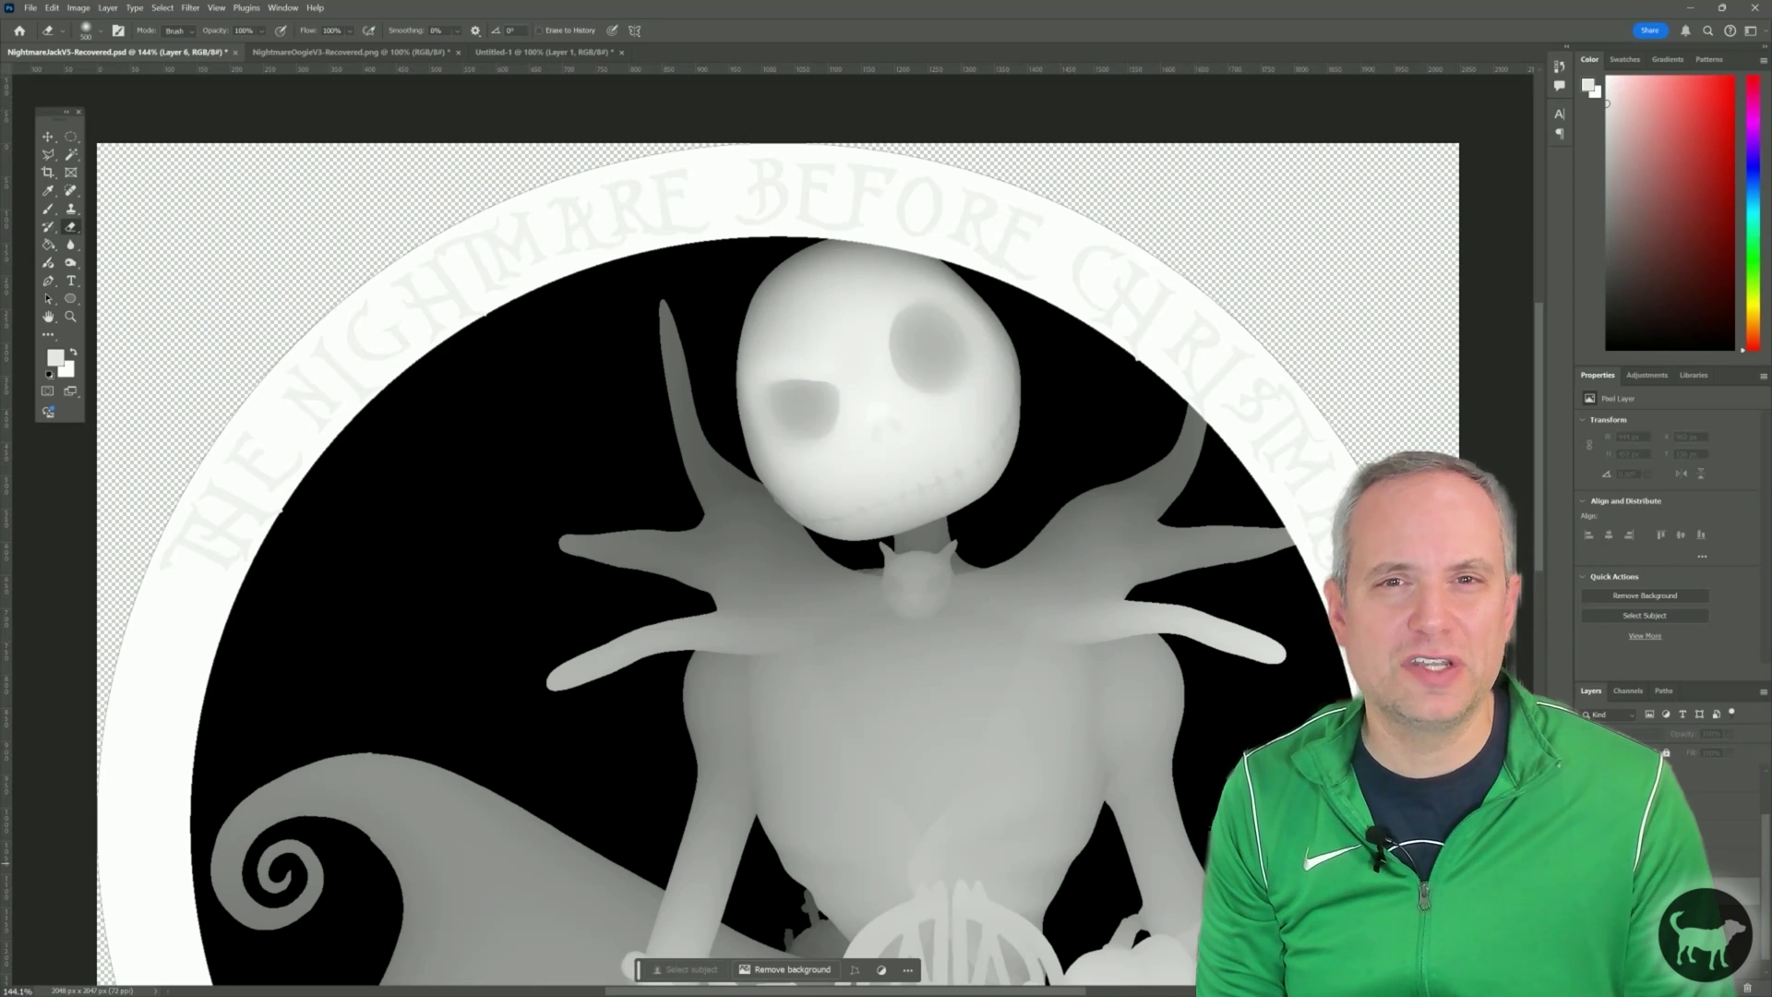
Zoom out on the Jack document, switch to NightmareOogieV3, and toggle its detail layer to compare.
key("ctrl+minus")
key("ctrl+minus")
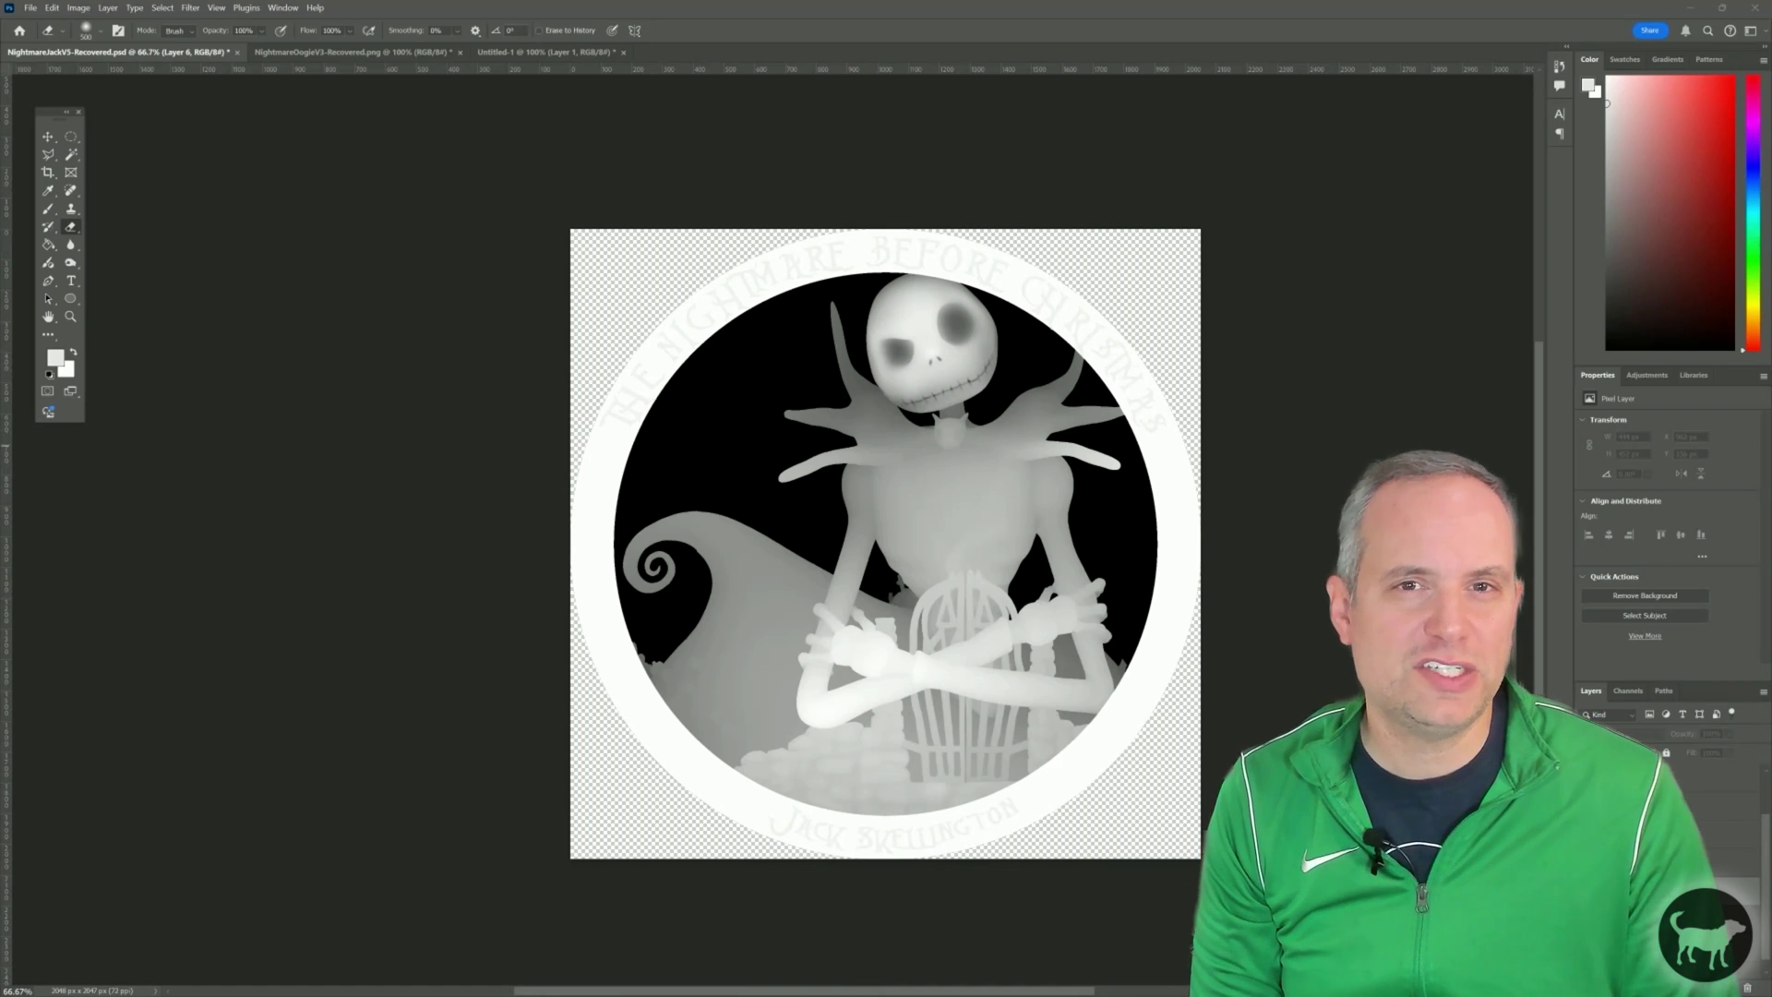
key("ctrl+Tab")
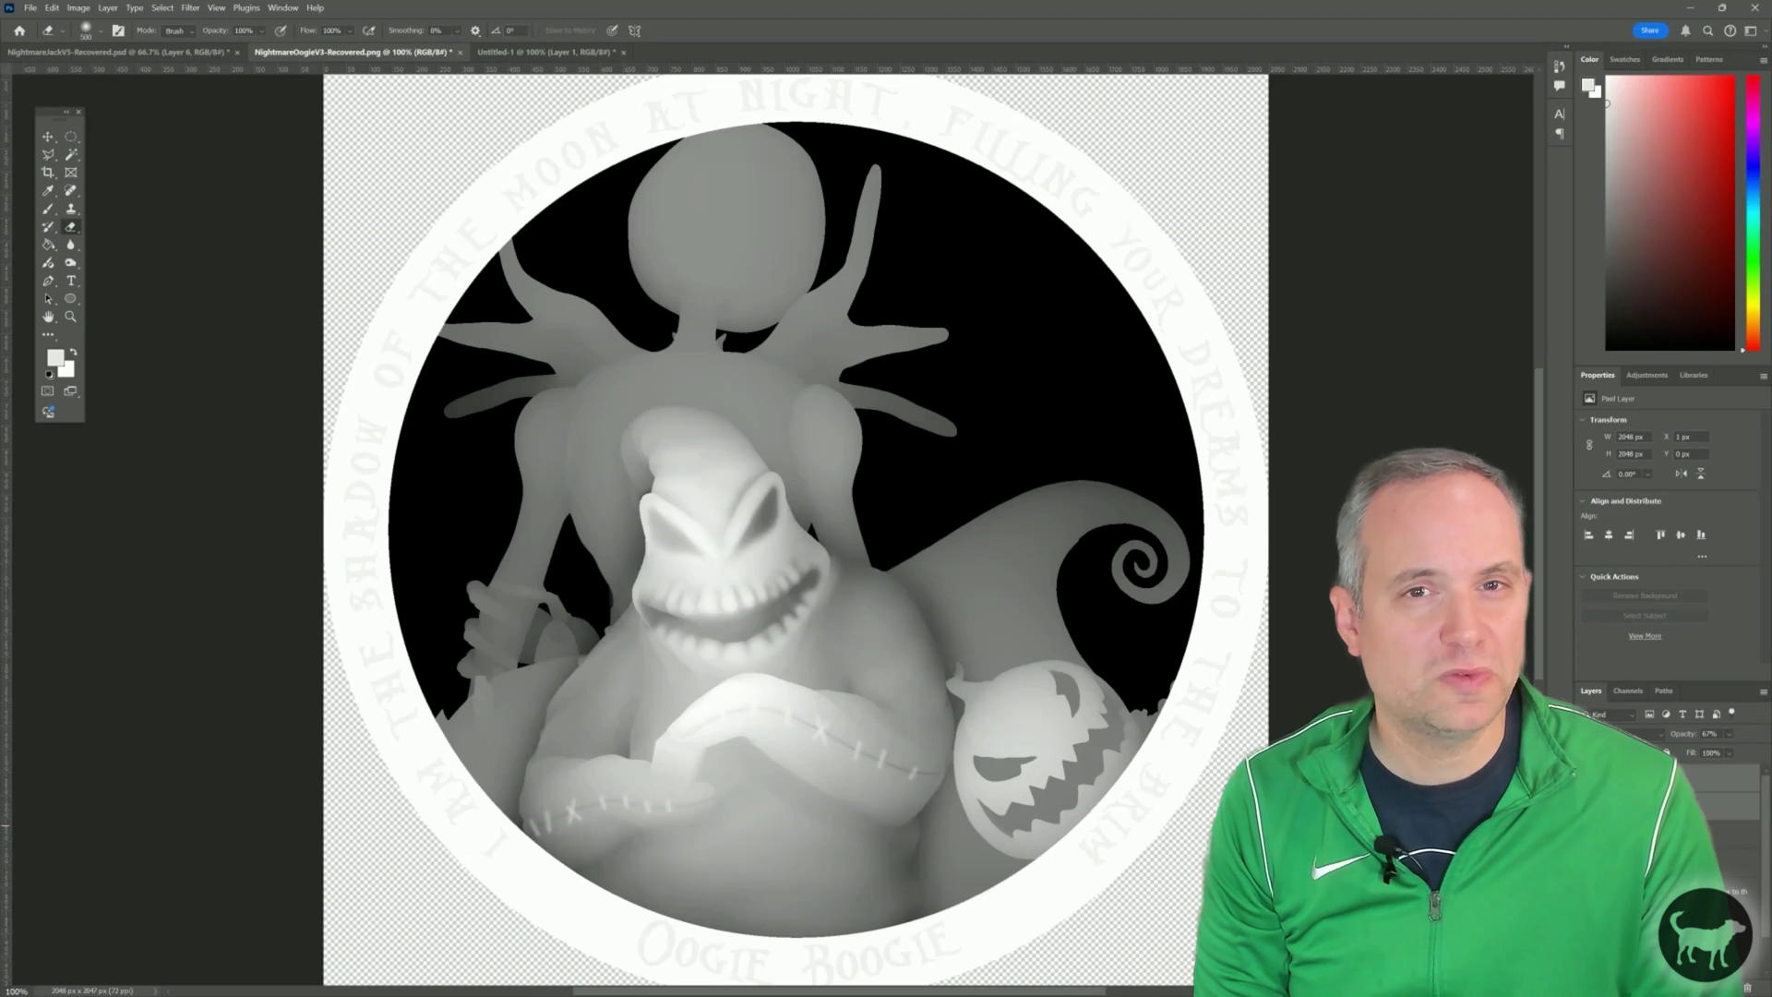
key("ctrl+comma")
key("ctrl+comma")
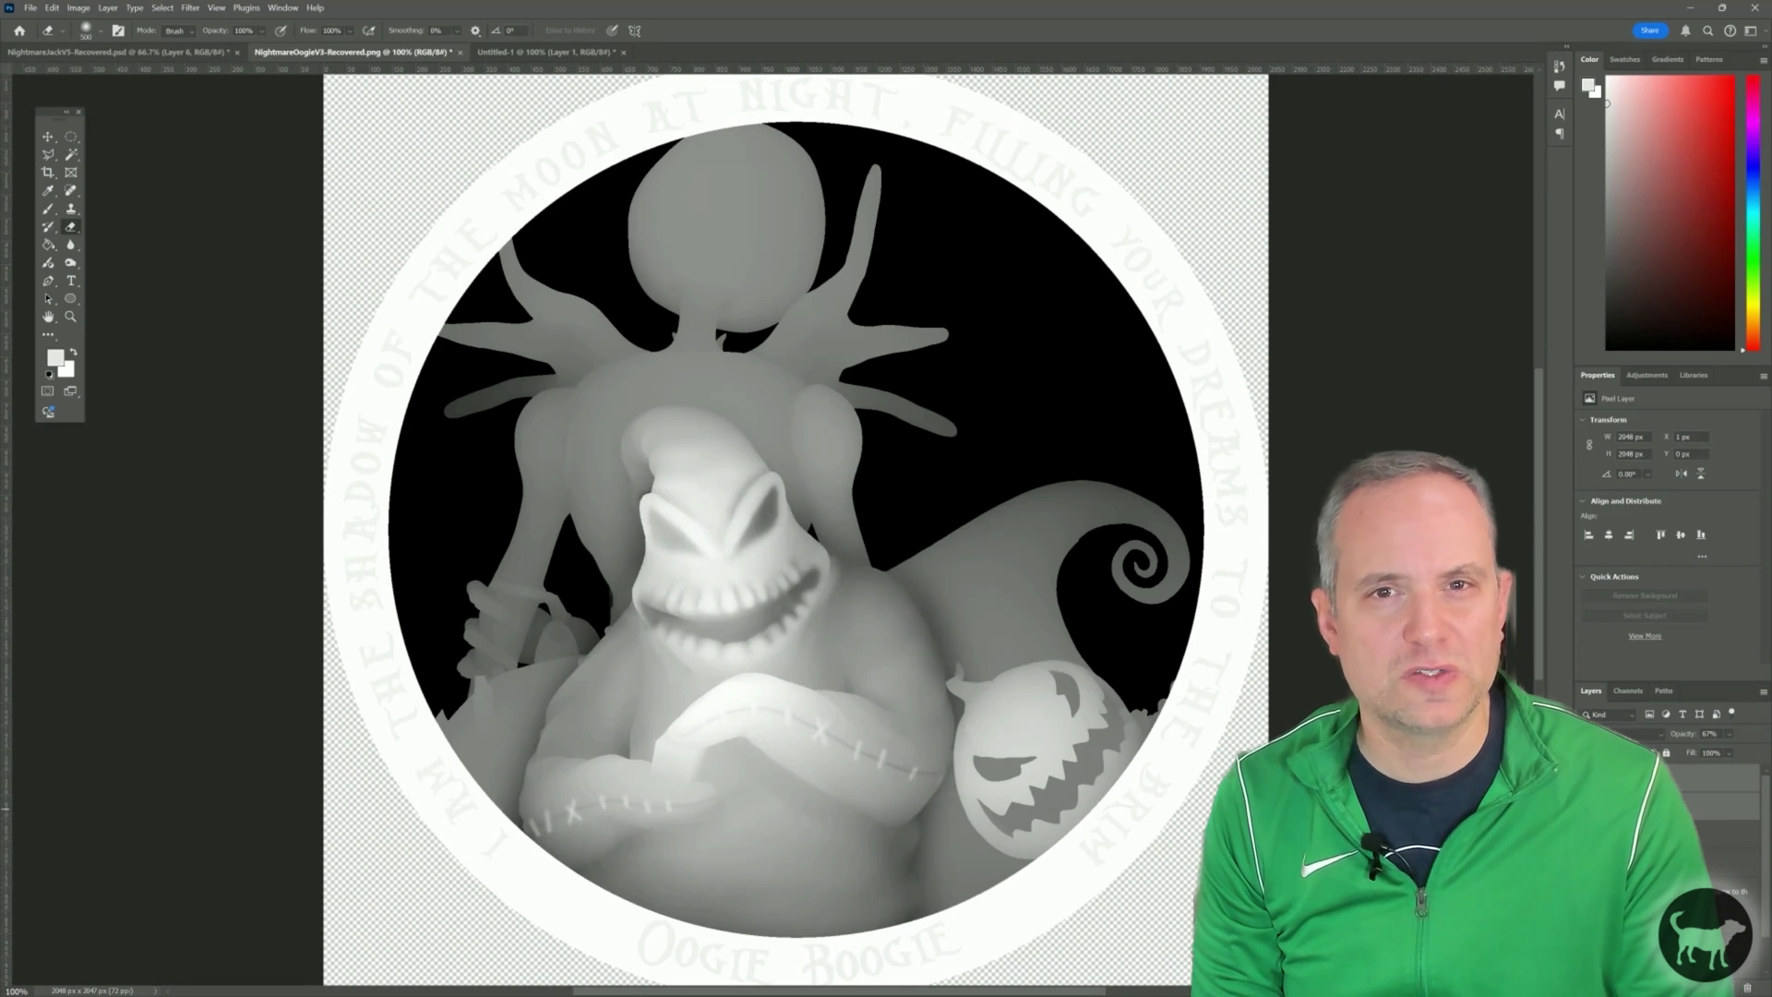
key("ctrl+comma")
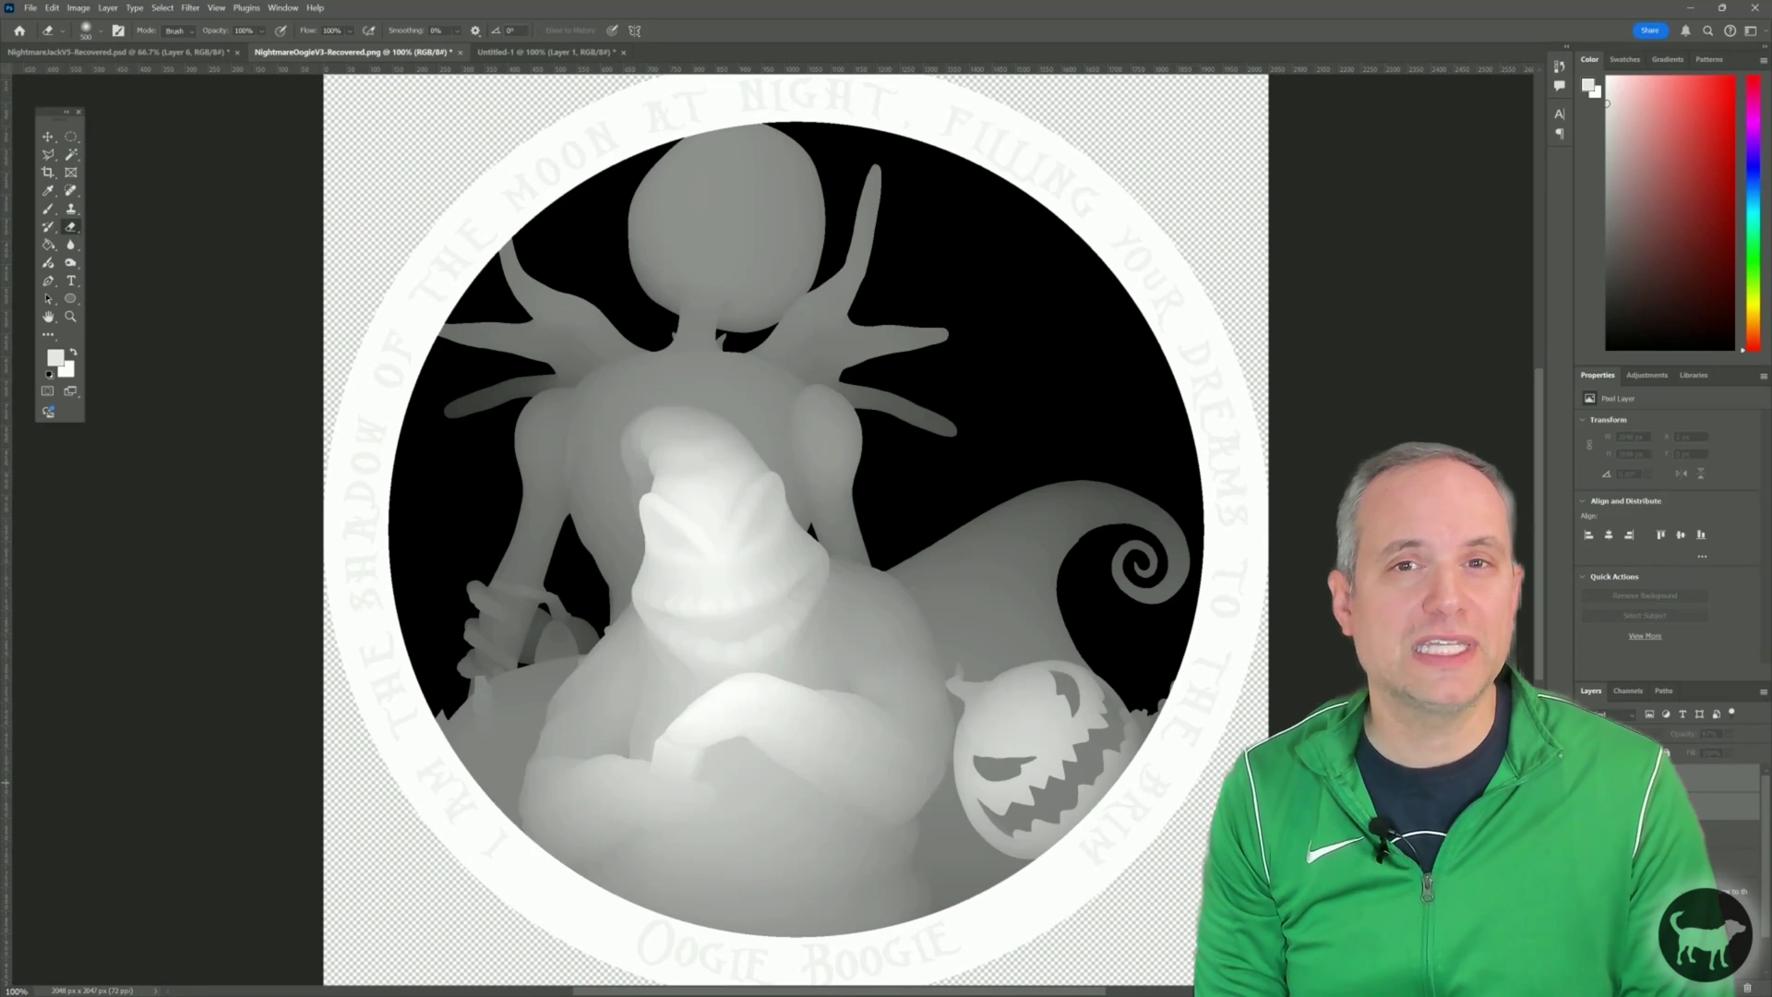
key("ctrl+comma")
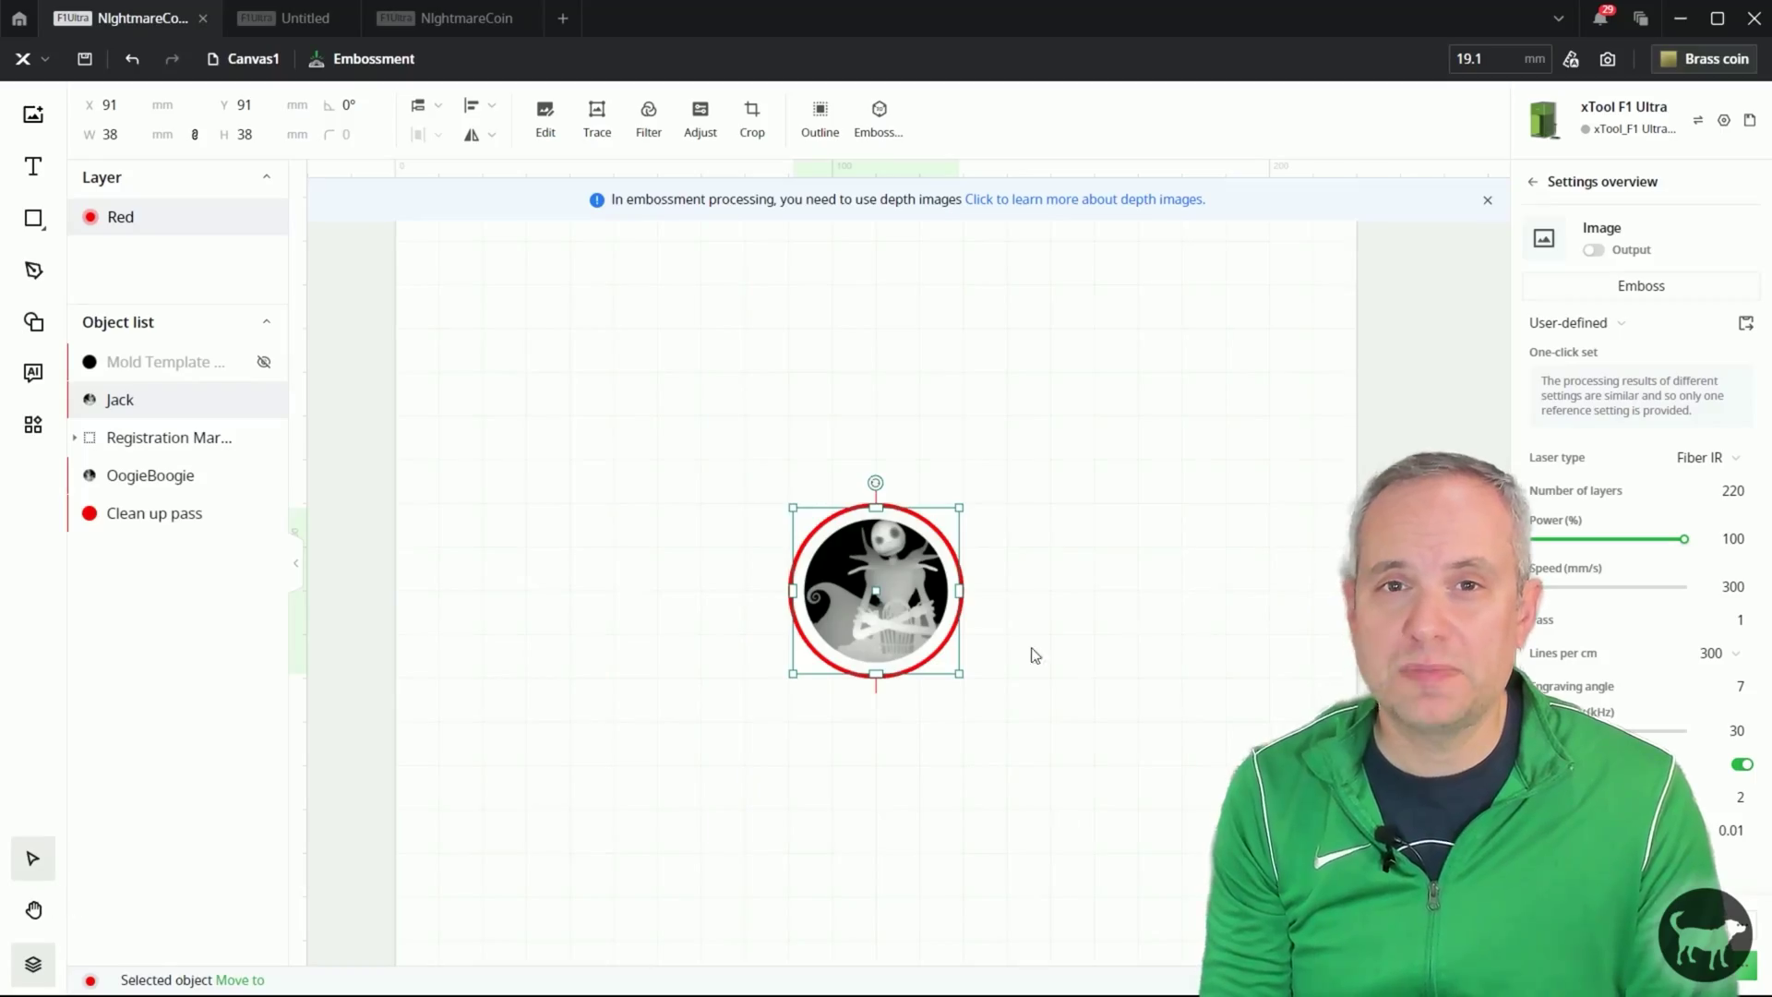
Zoom on the Jack coin, deselect it, and make the Mold Template layer visible.
scroll(874, 516, "down", 2)
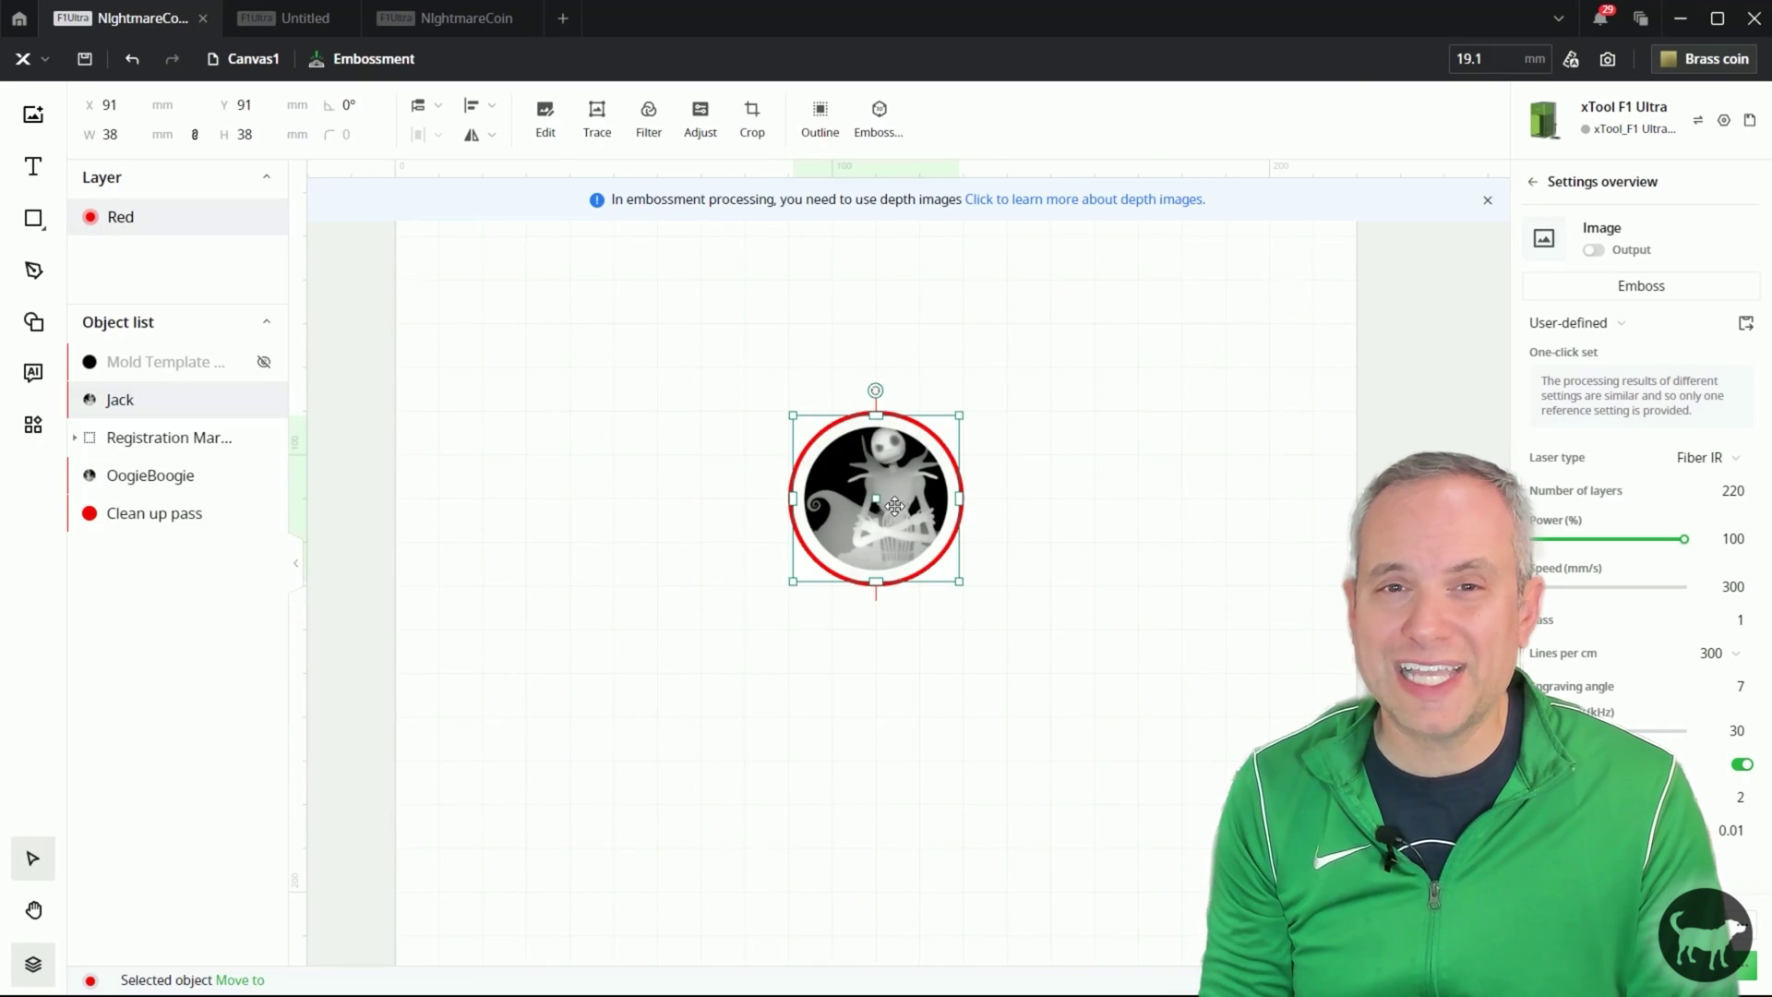
scroll(868, 501, "down", 3)
scroll(868, 501, "down", 1)
scroll(872, 507, "up", 4)
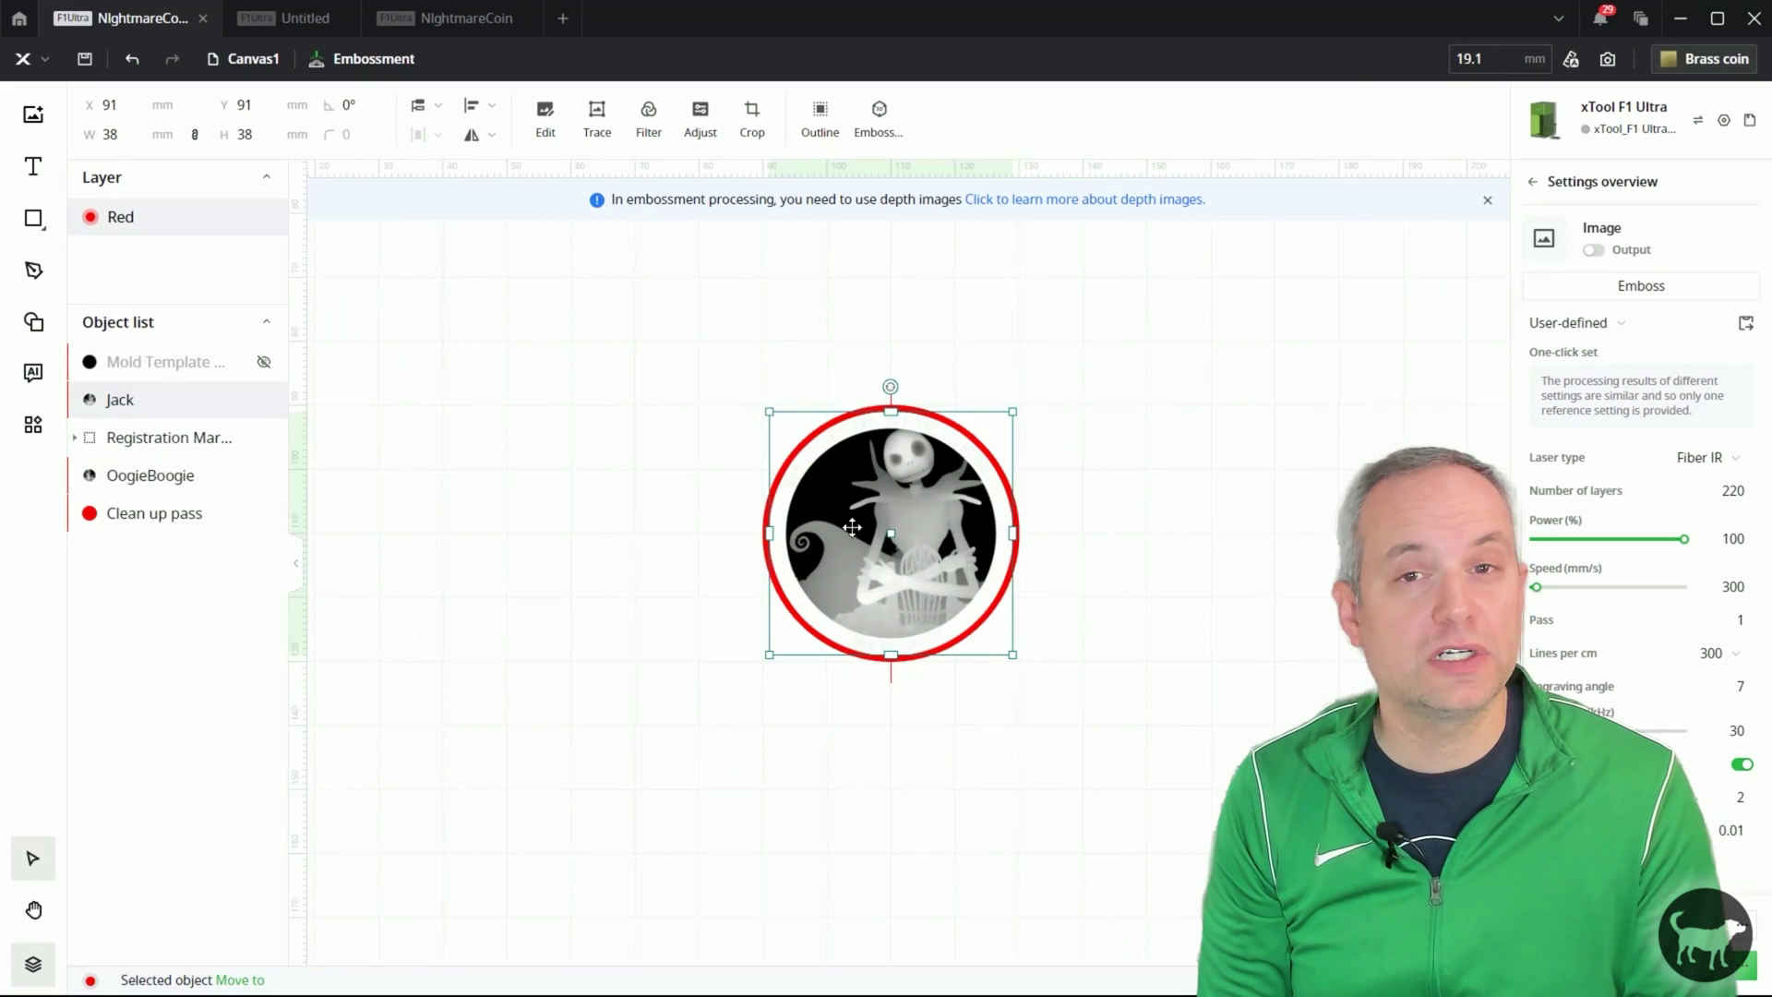
scroll(883, 529, "up", 3)
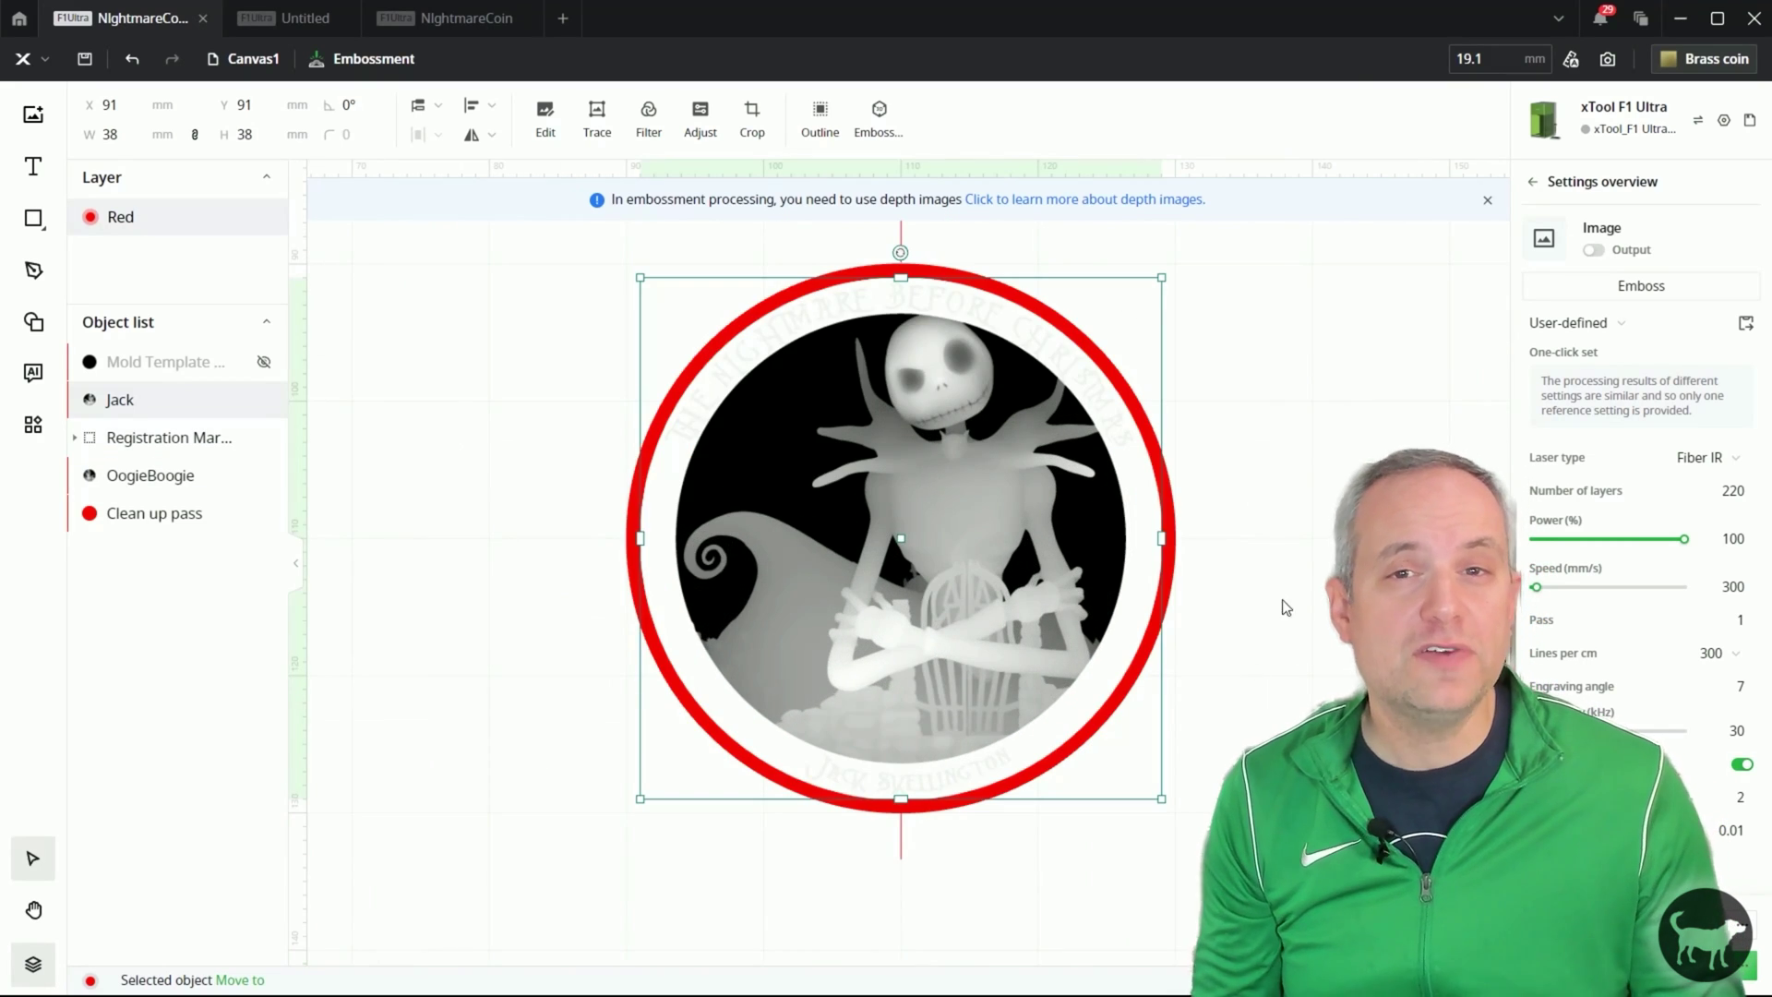
left_click(1278, 525)
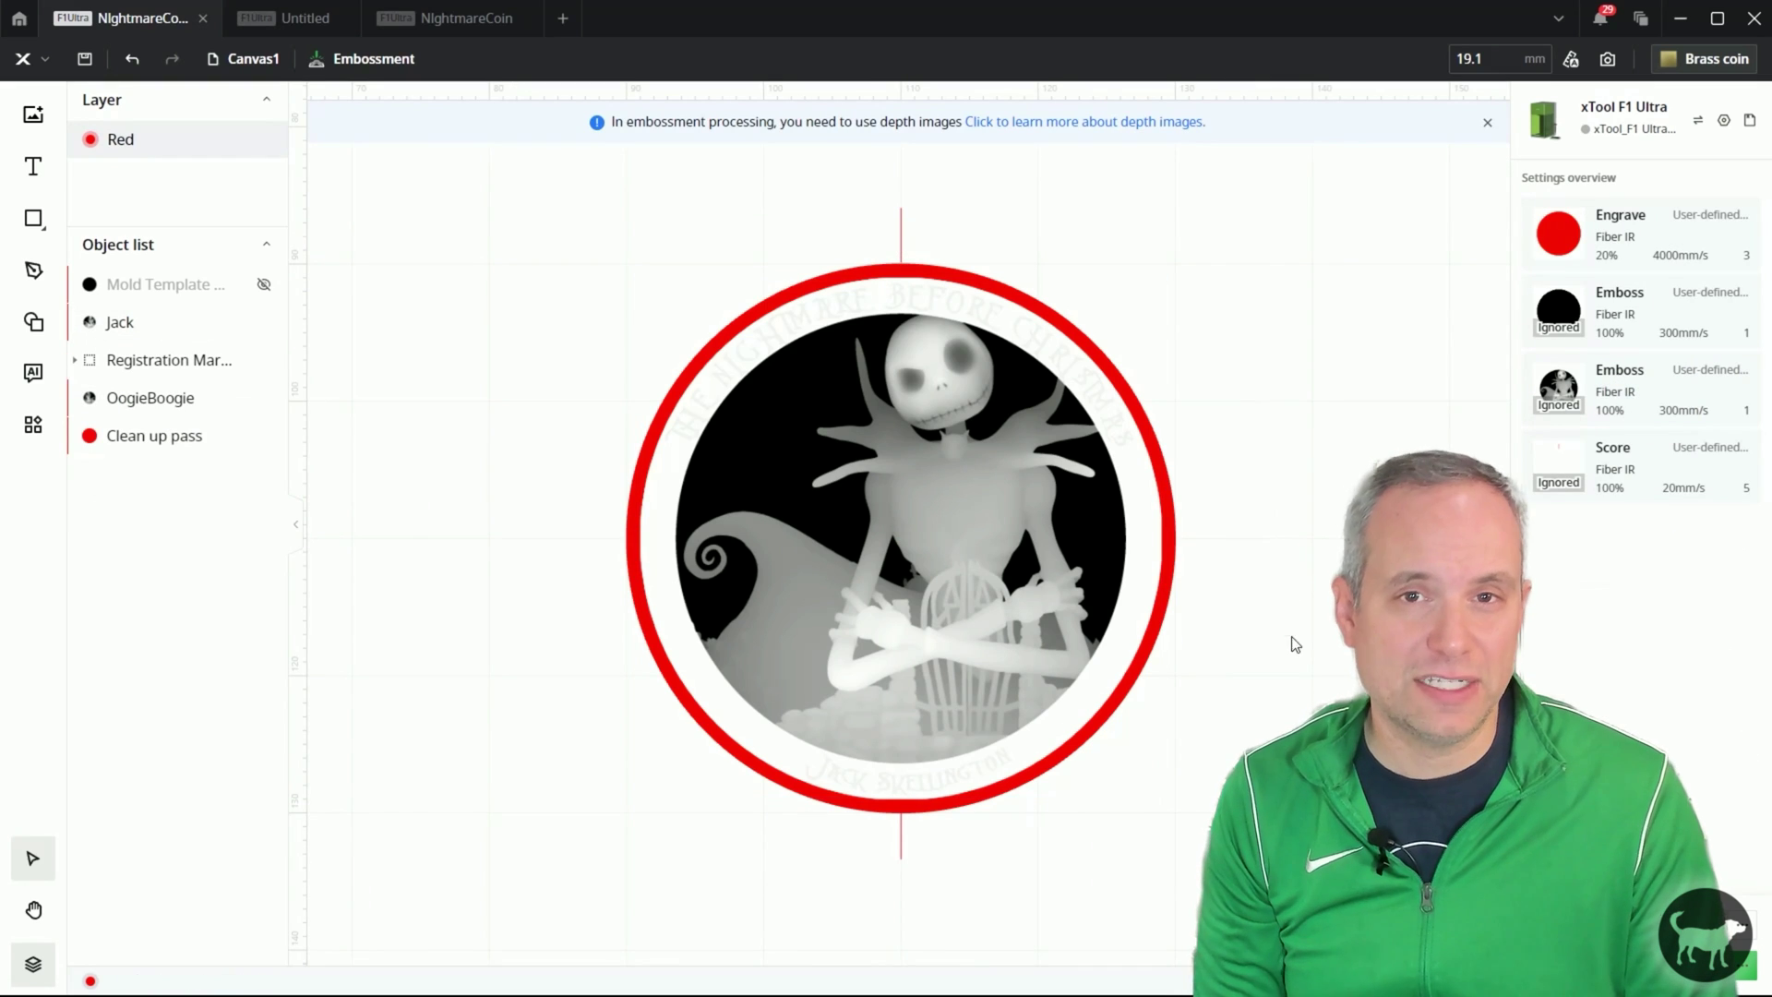
left_click(264, 286)
Show the 40.2 × 40.2 mm Mold Template disc again to review its emboss settings.
left_click(264, 286)
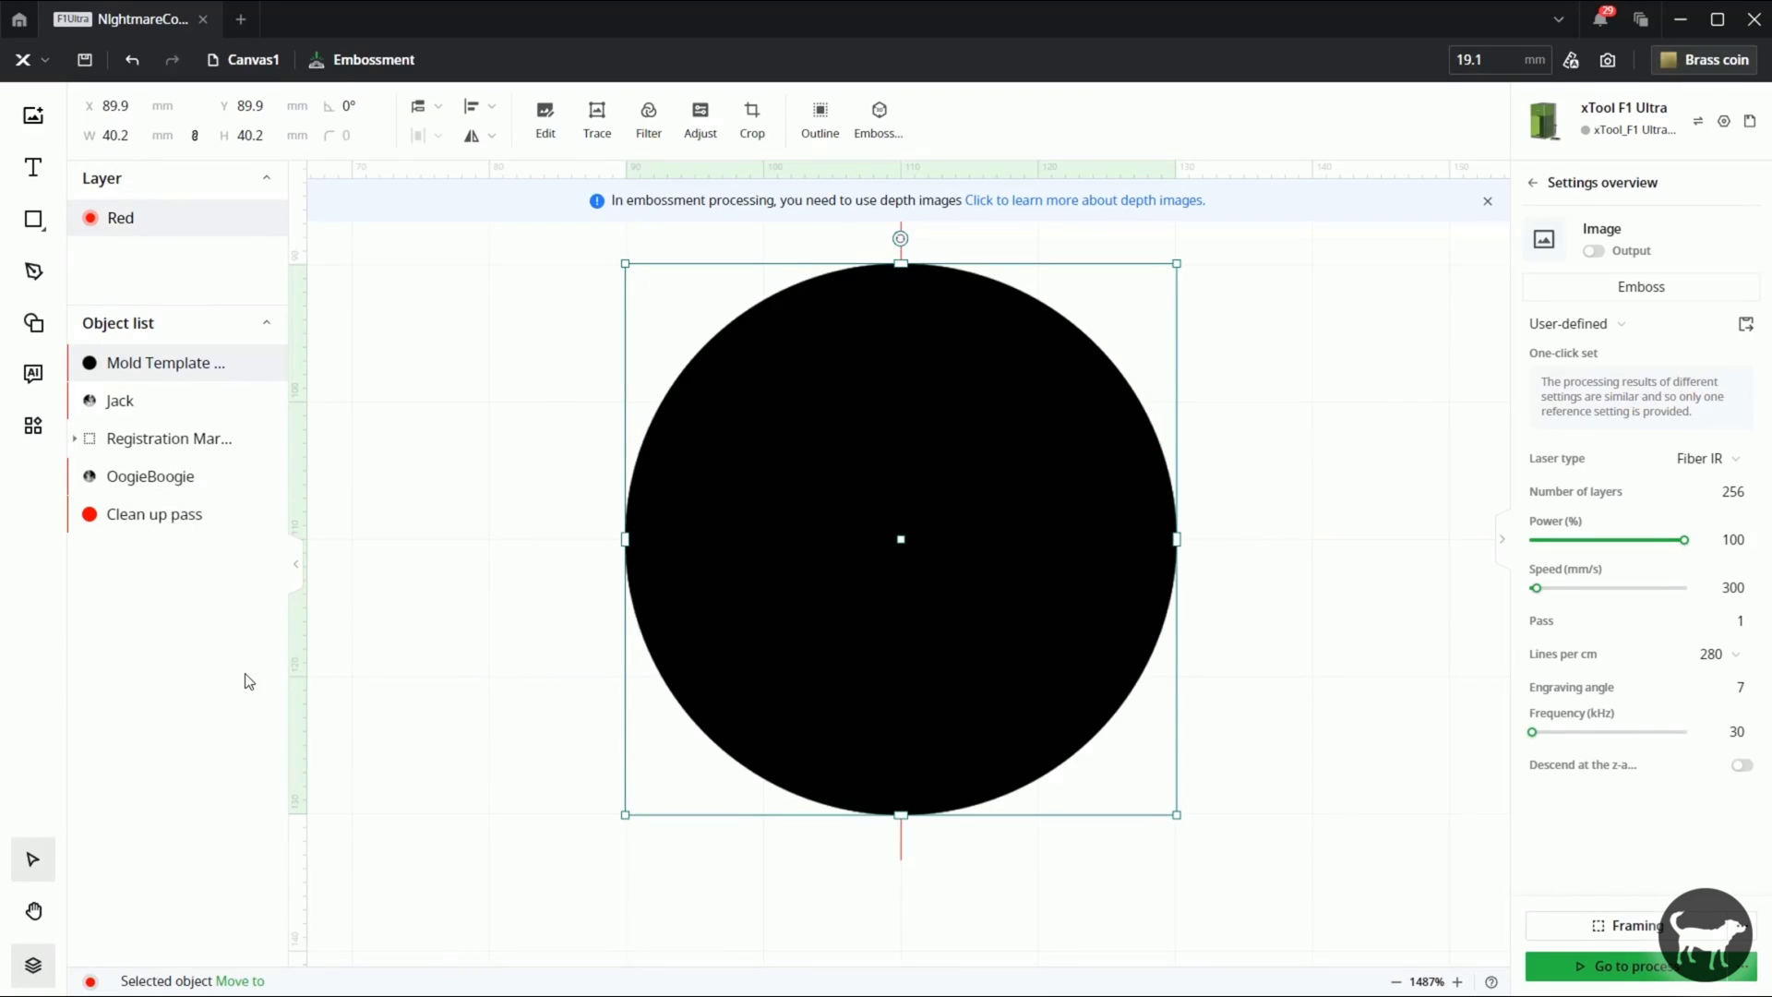
left_click(34, 966)
left_click(34, 966)
Move the black Mold Template disc off Jack, then centre-align it over the coin at X/Y 89.9 mm.
left_click_drag(107, 134, 130, 135)
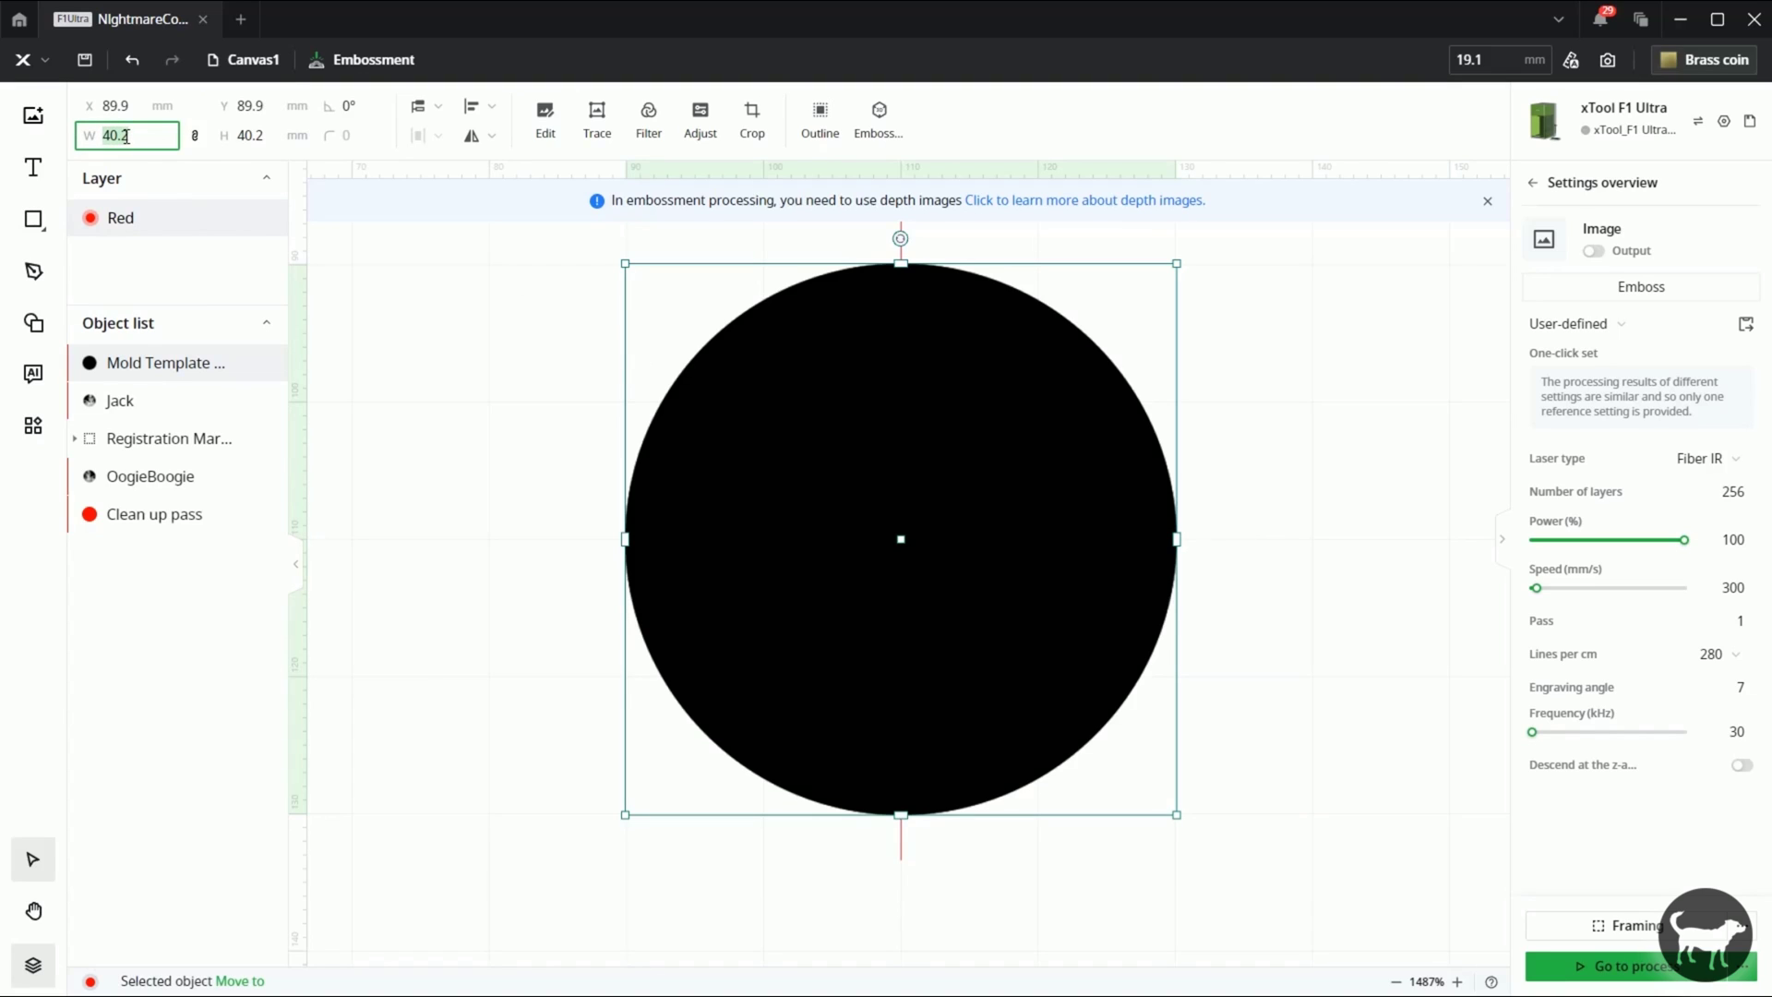
scroll(937, 502, "down", 6)
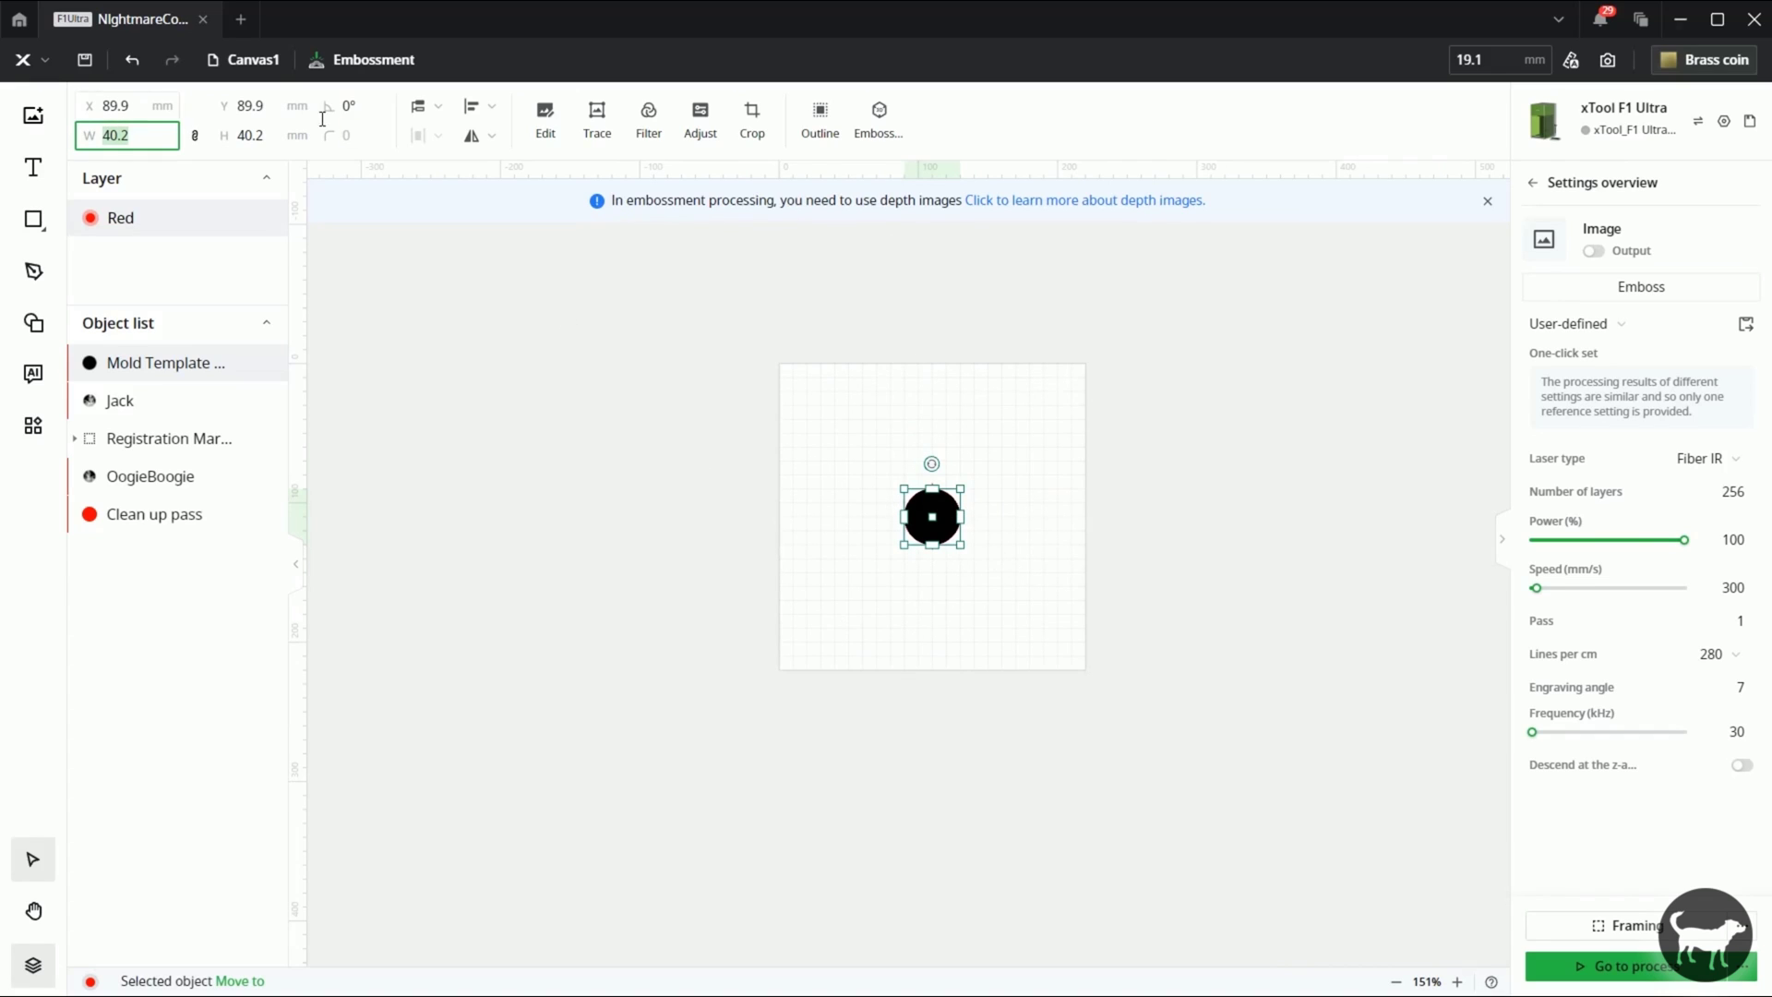
left_click_drag(946, 516, 852, 445)
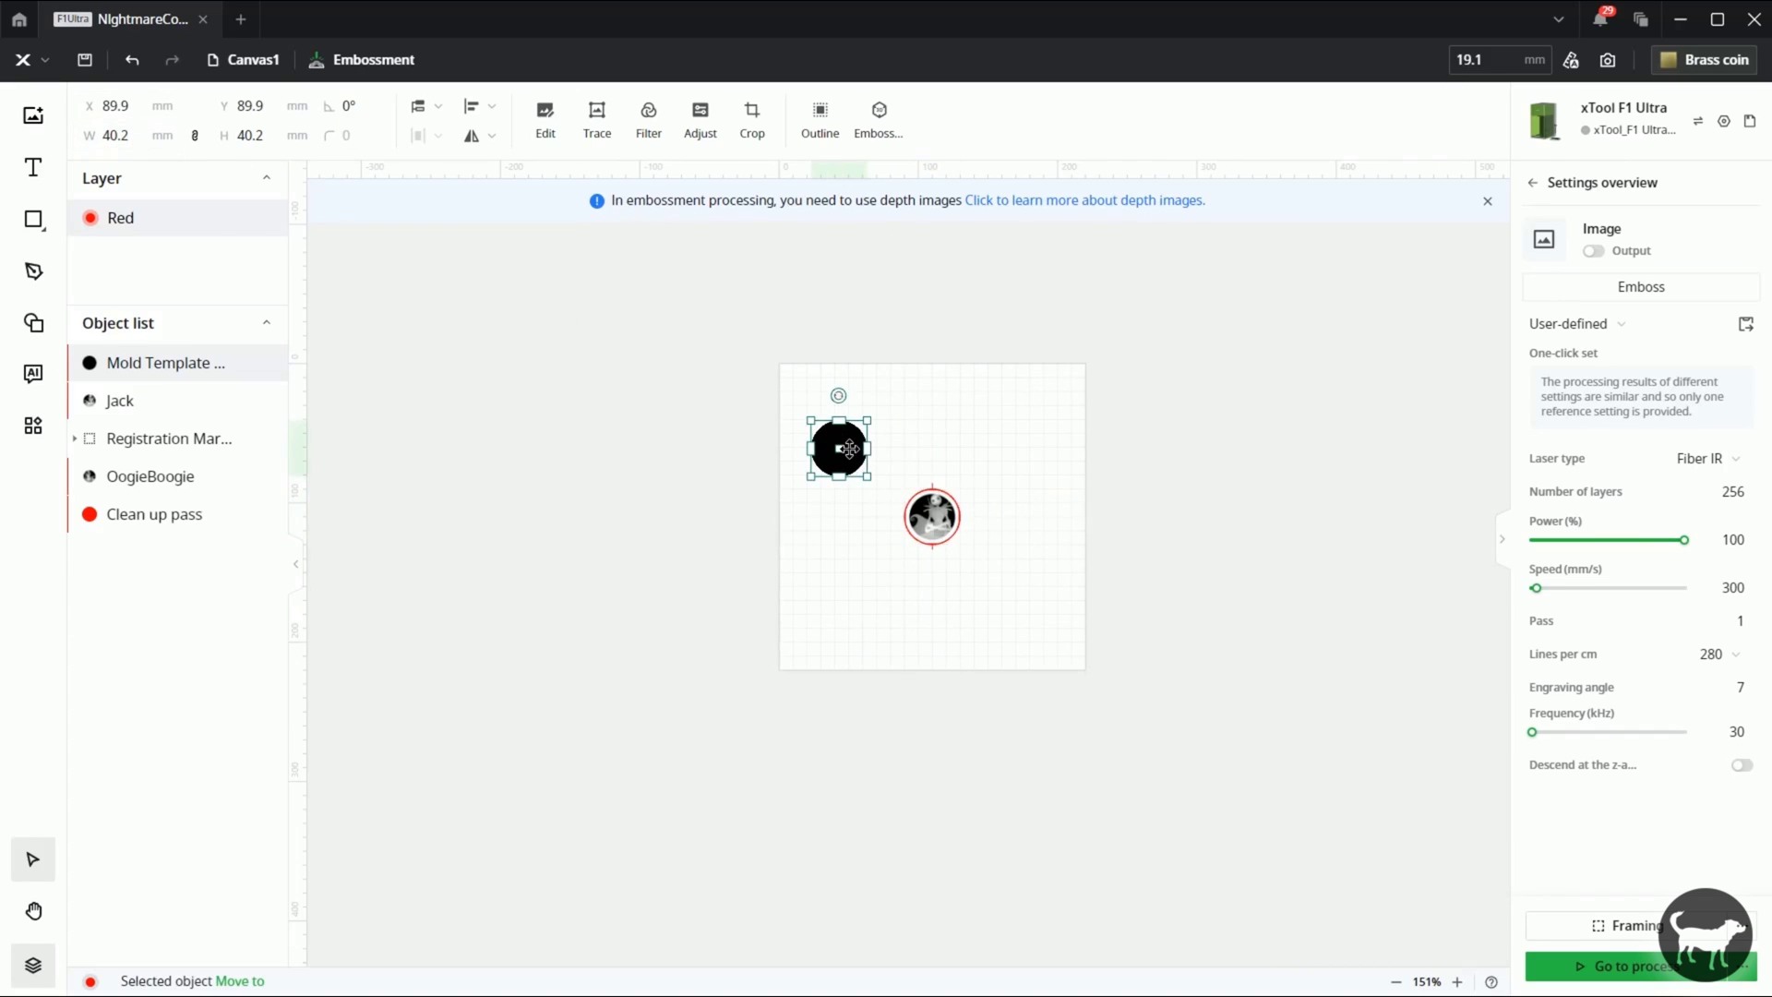
scroll(832, 510, "up", 1)
scroll(871, 536, "up", 5)
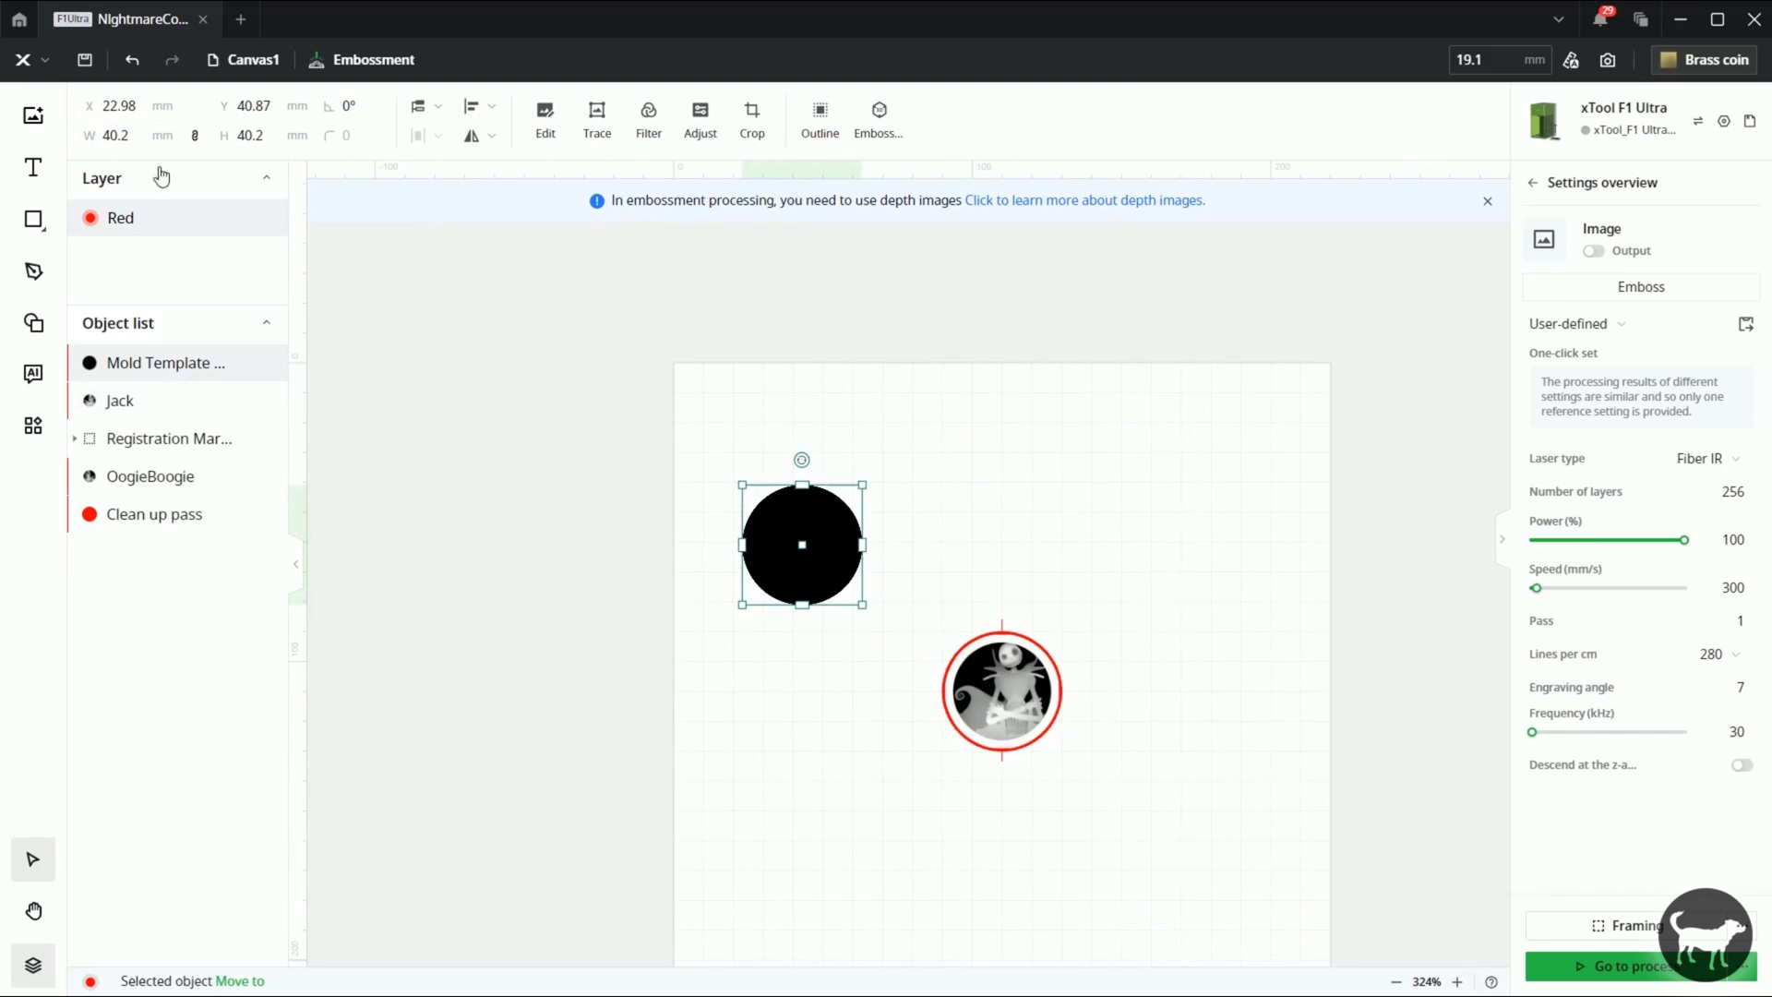
left_click(493, 108)
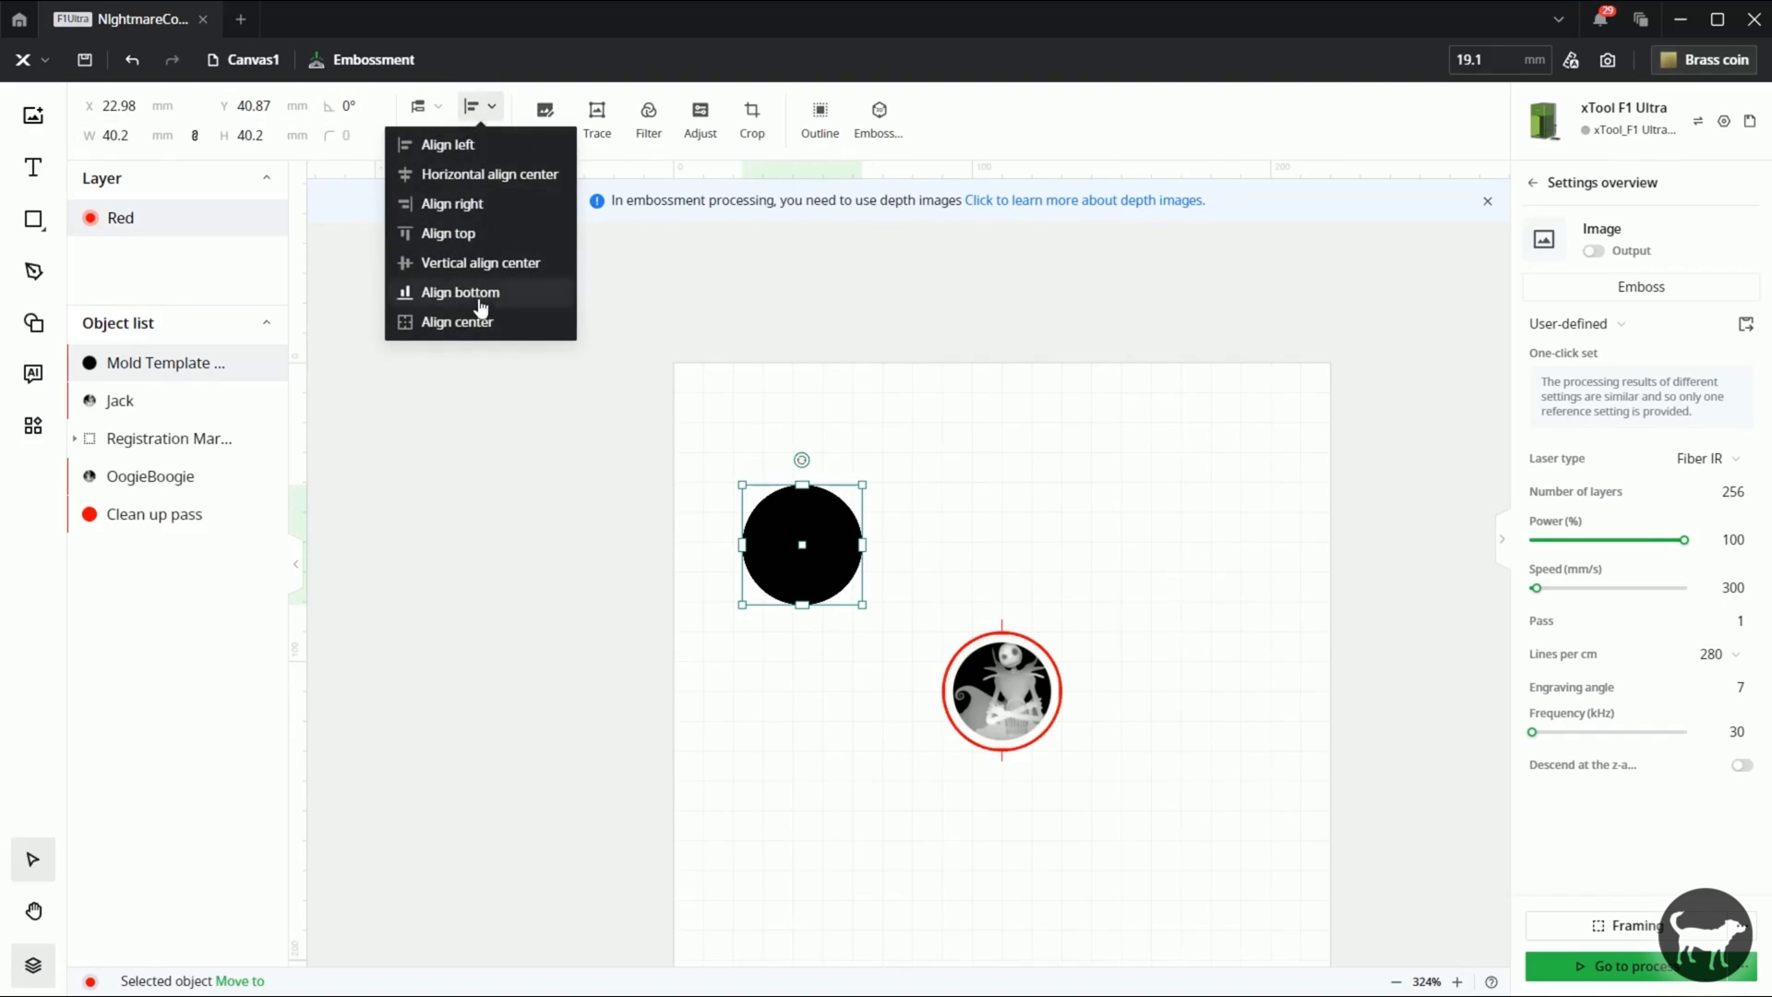
left_click(454, 325)
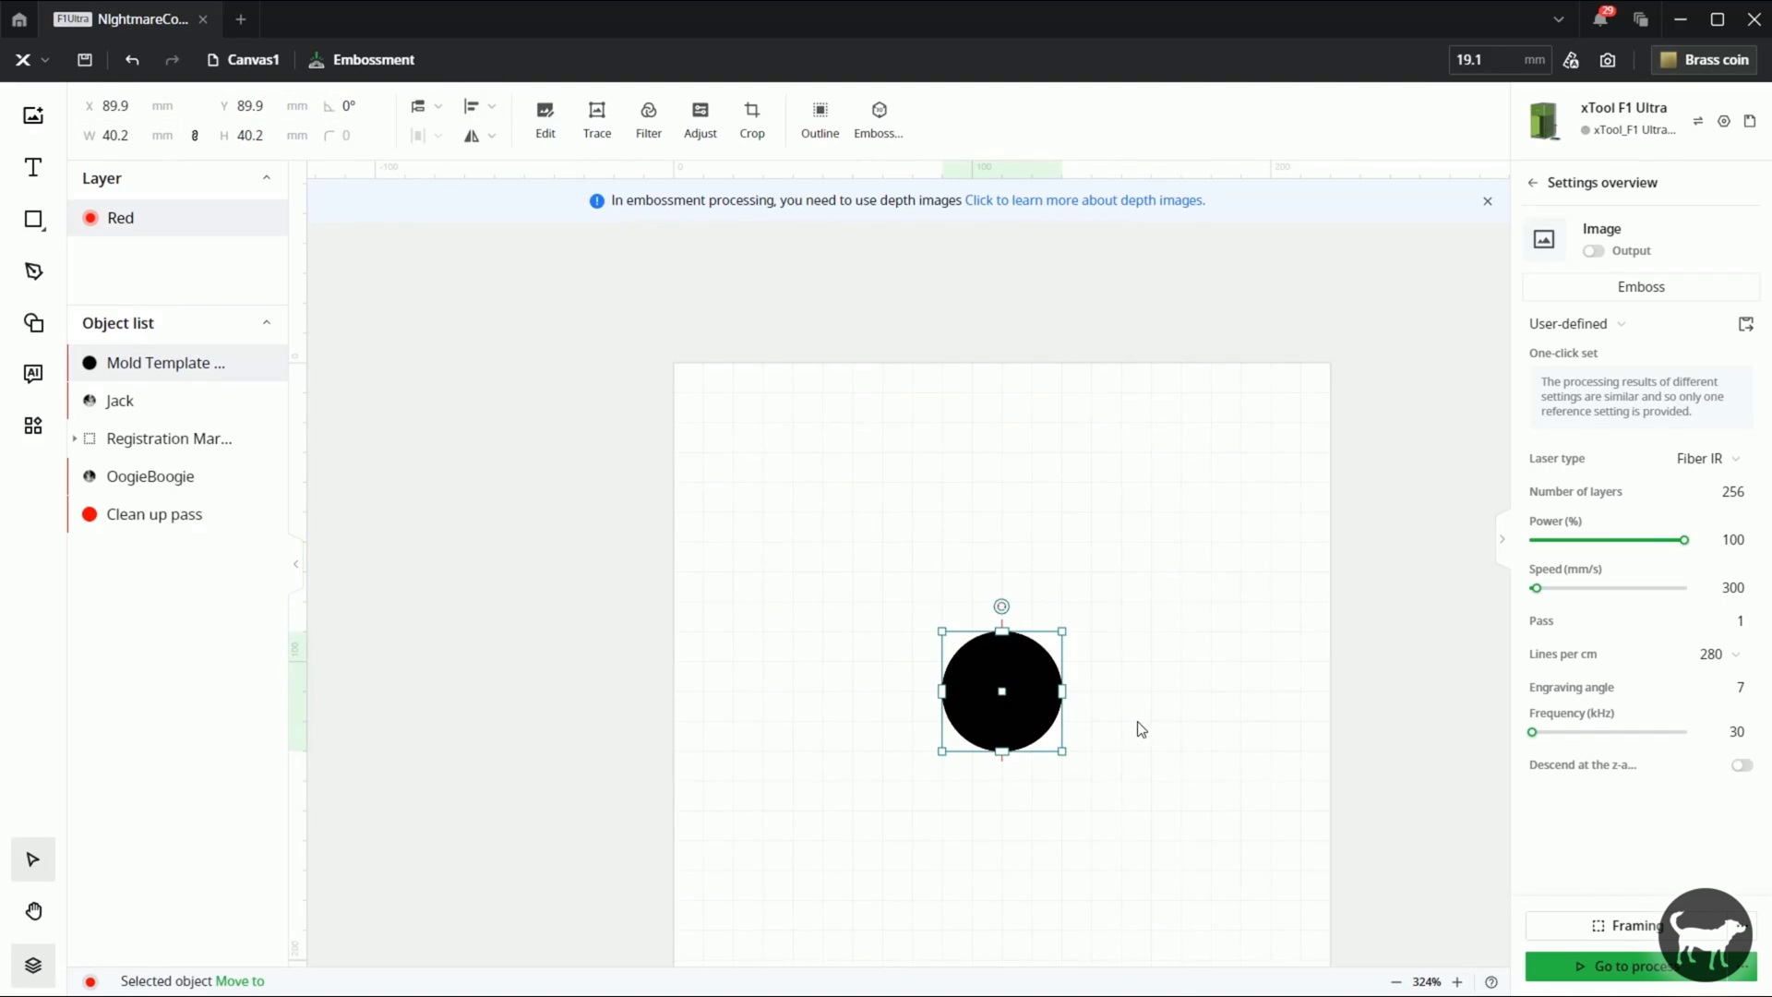
scroll(1084, 579, "down", 2)
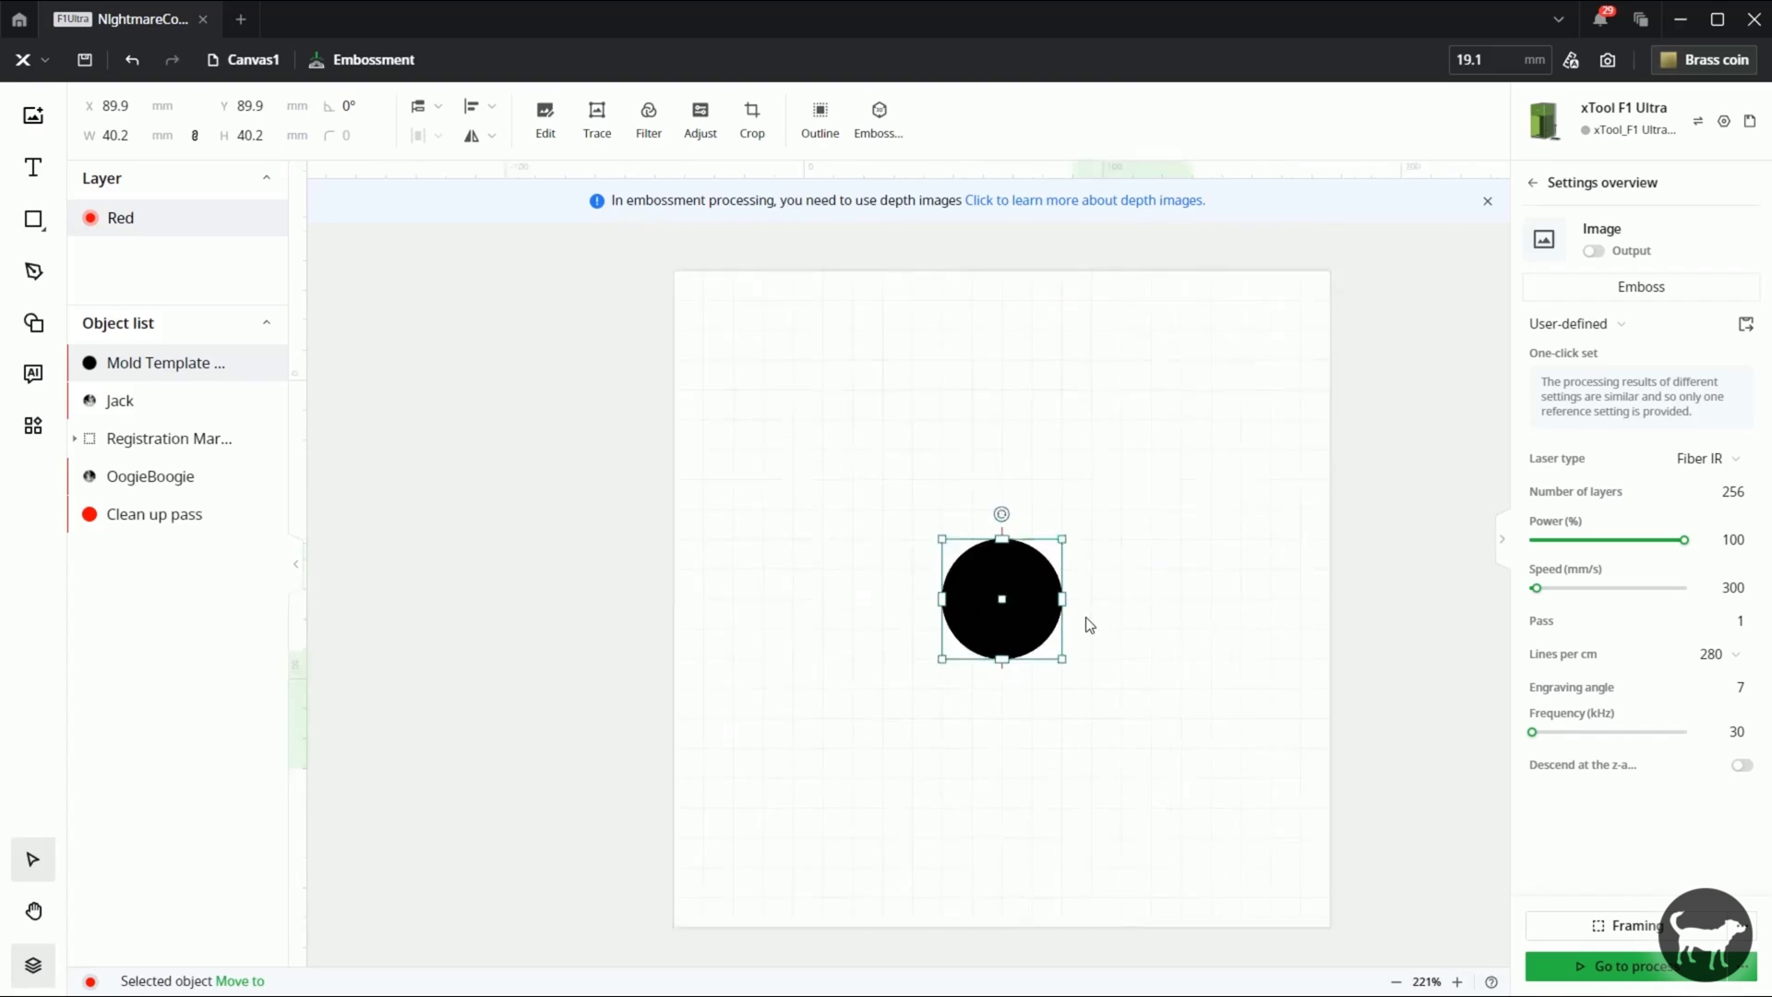
scroll(1087, 618, "up", 4)
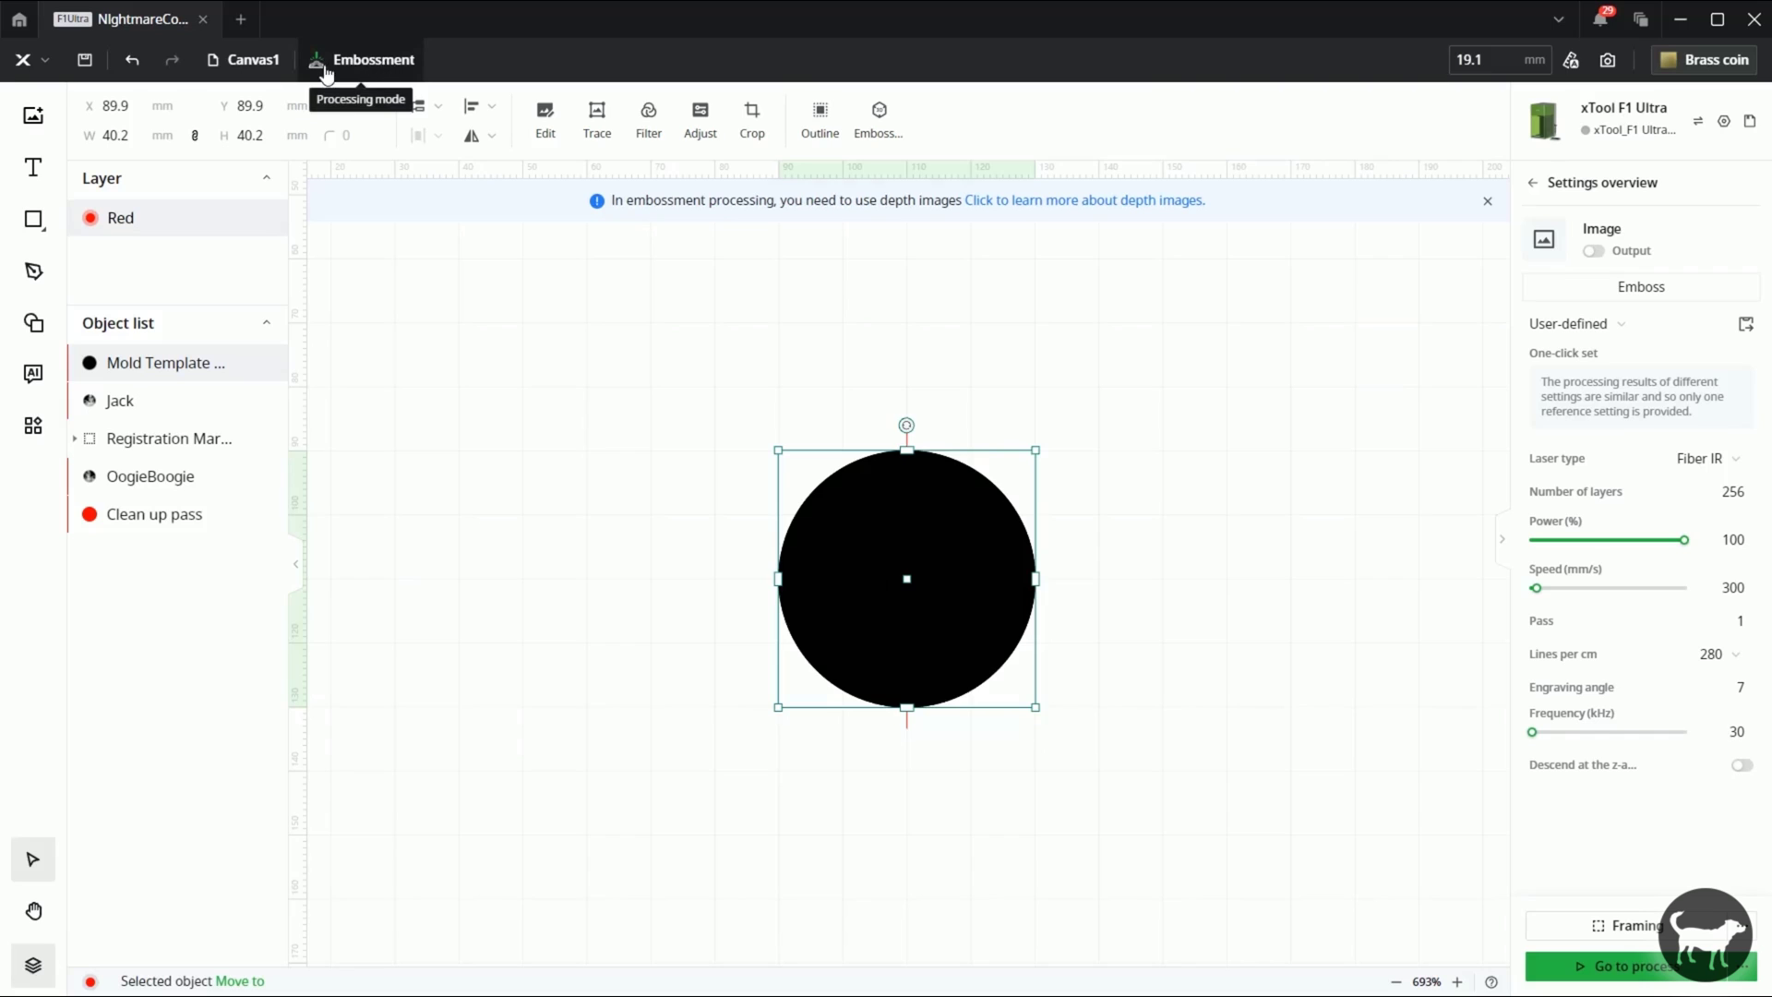
Switch to Embossment processing mode and view the overview: one Engrave, two Emboss and one Score pass.
left_click(356, 62)
scroll(733, 574, "down", 2)
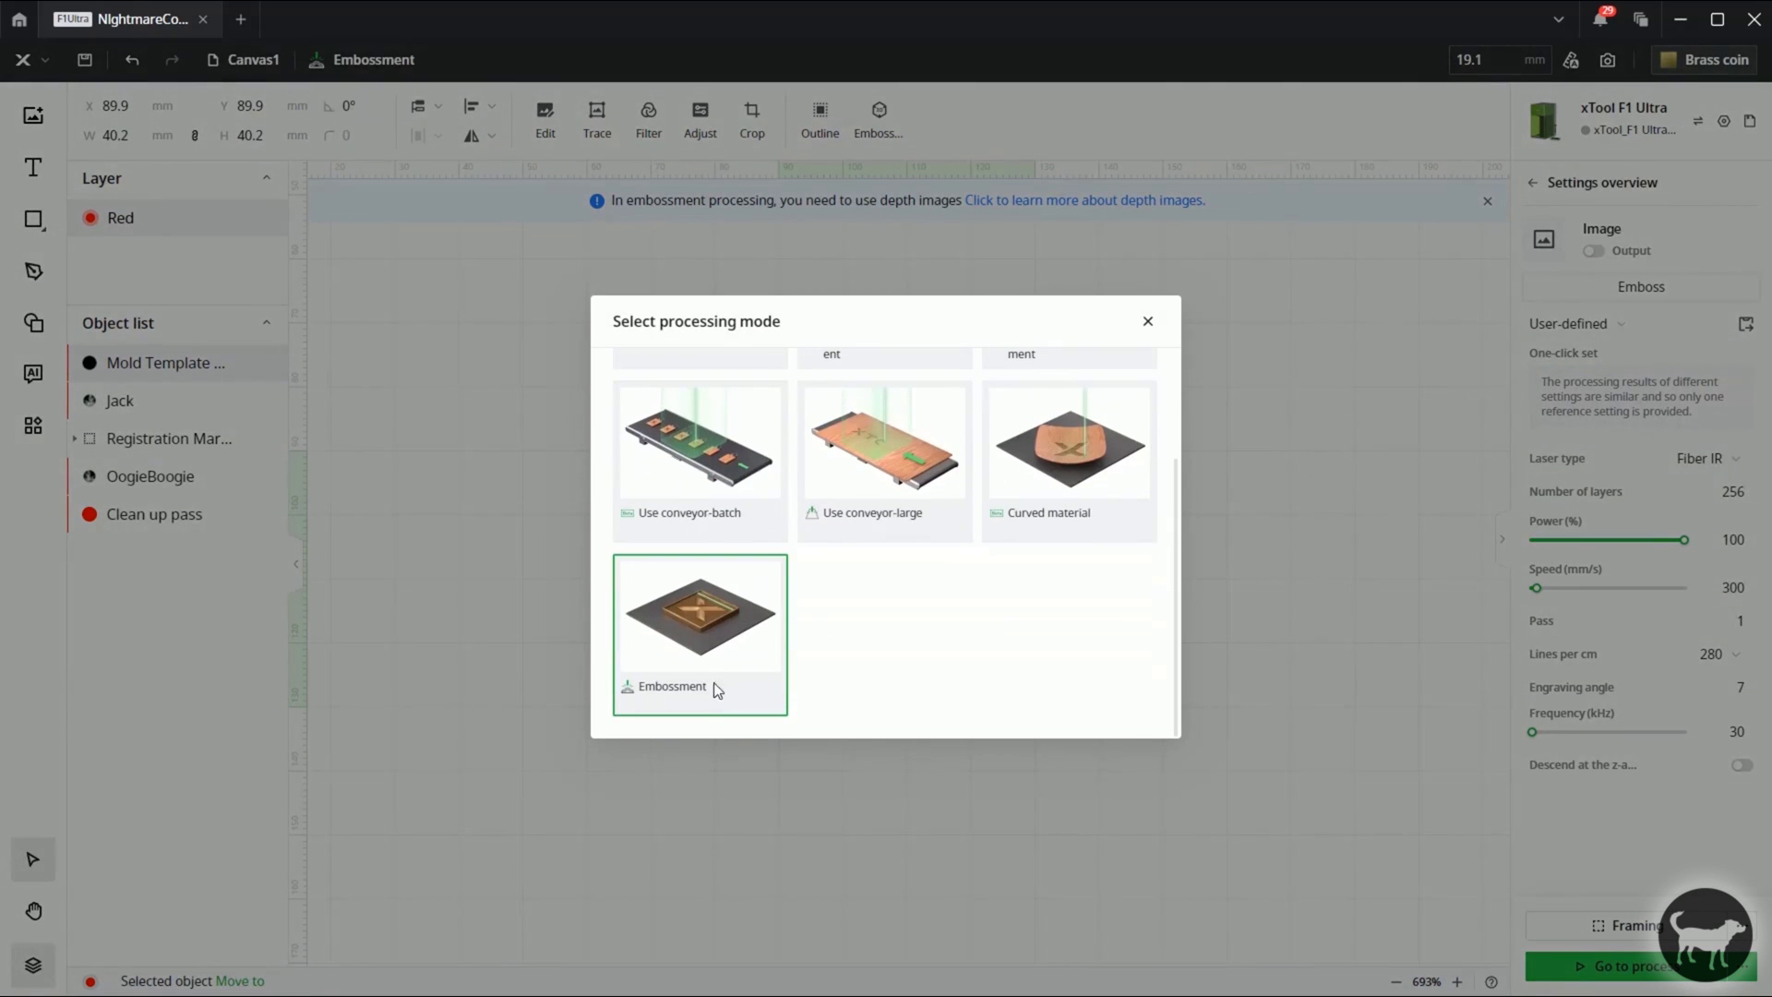
left_click(712, 668)
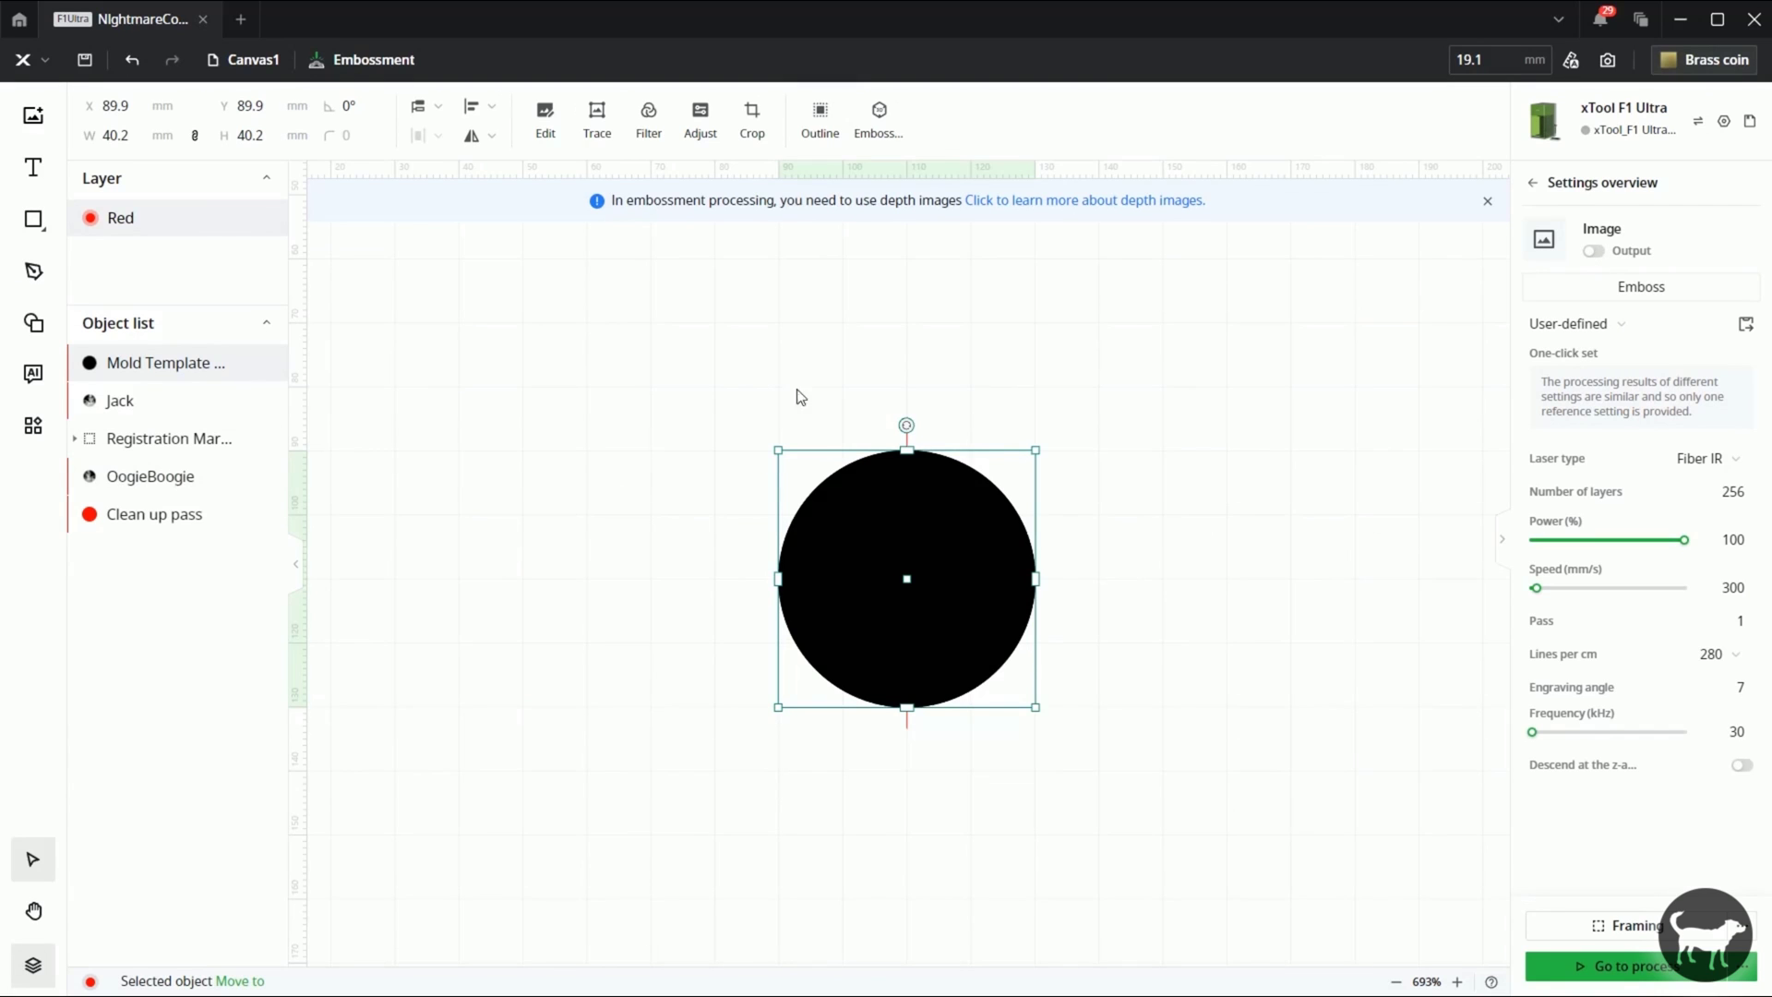
left_click(1281, 434)
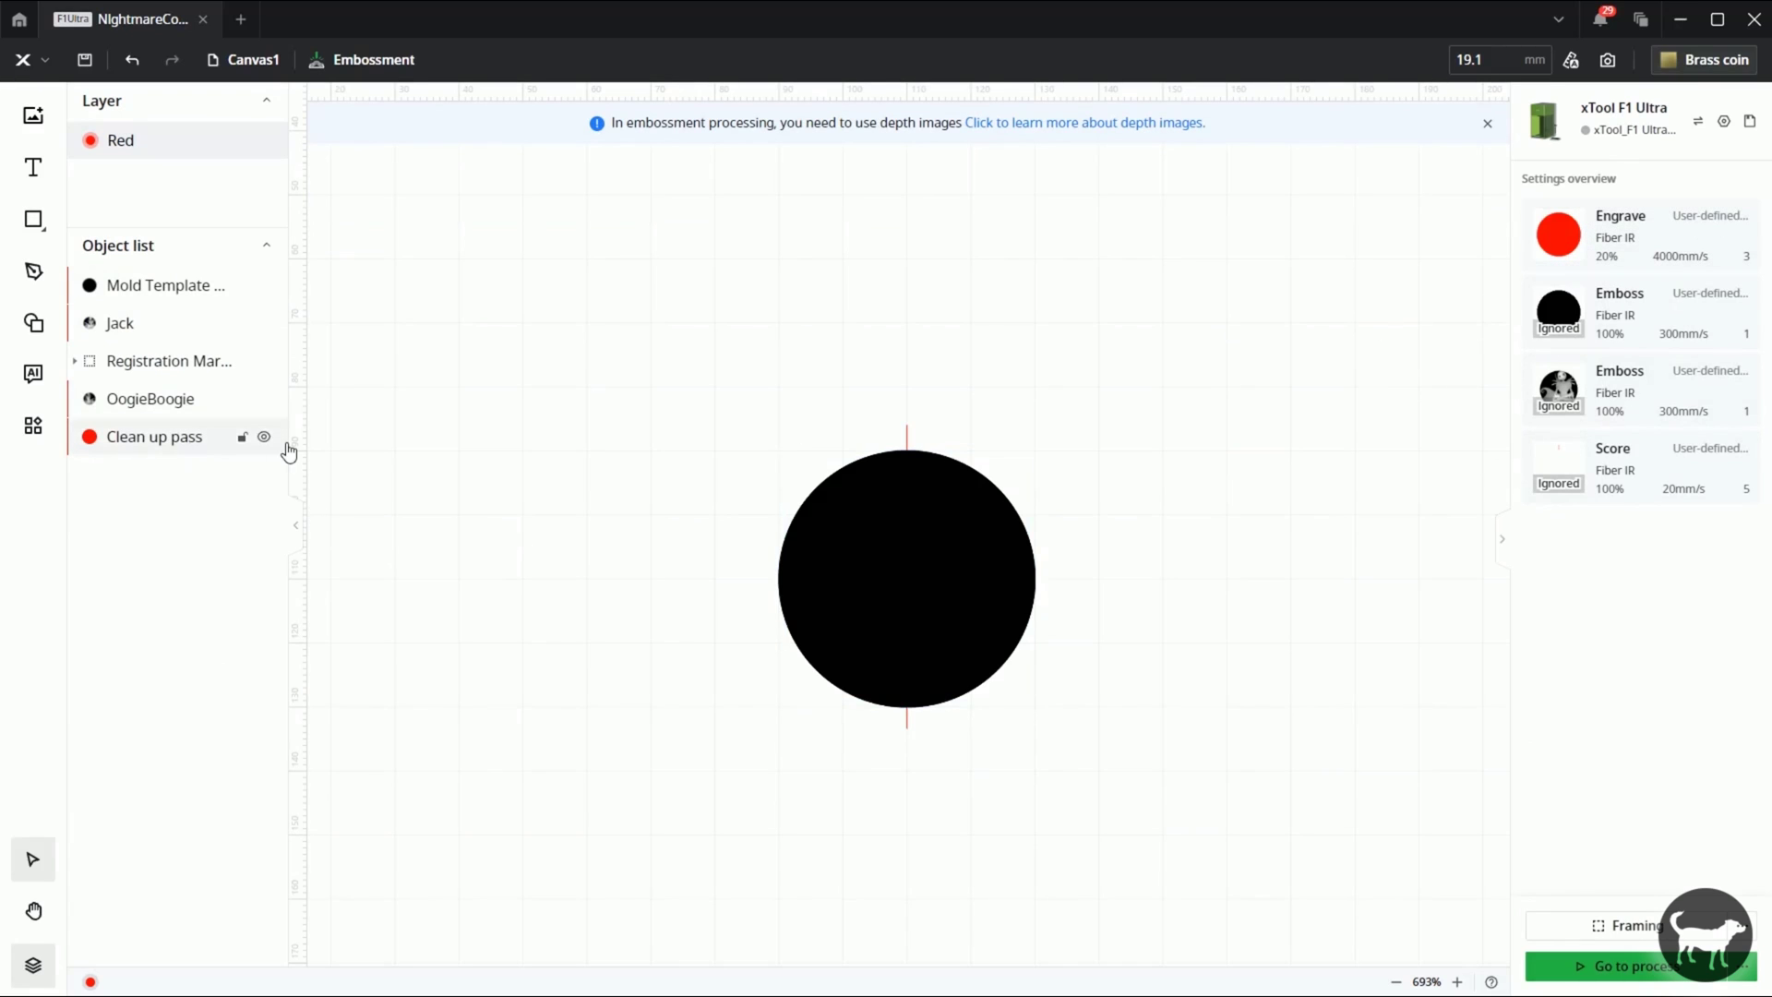
Turn on output for the Mold Template circle and change its emboss layers from 256 to 50.
left_click(153, 441)
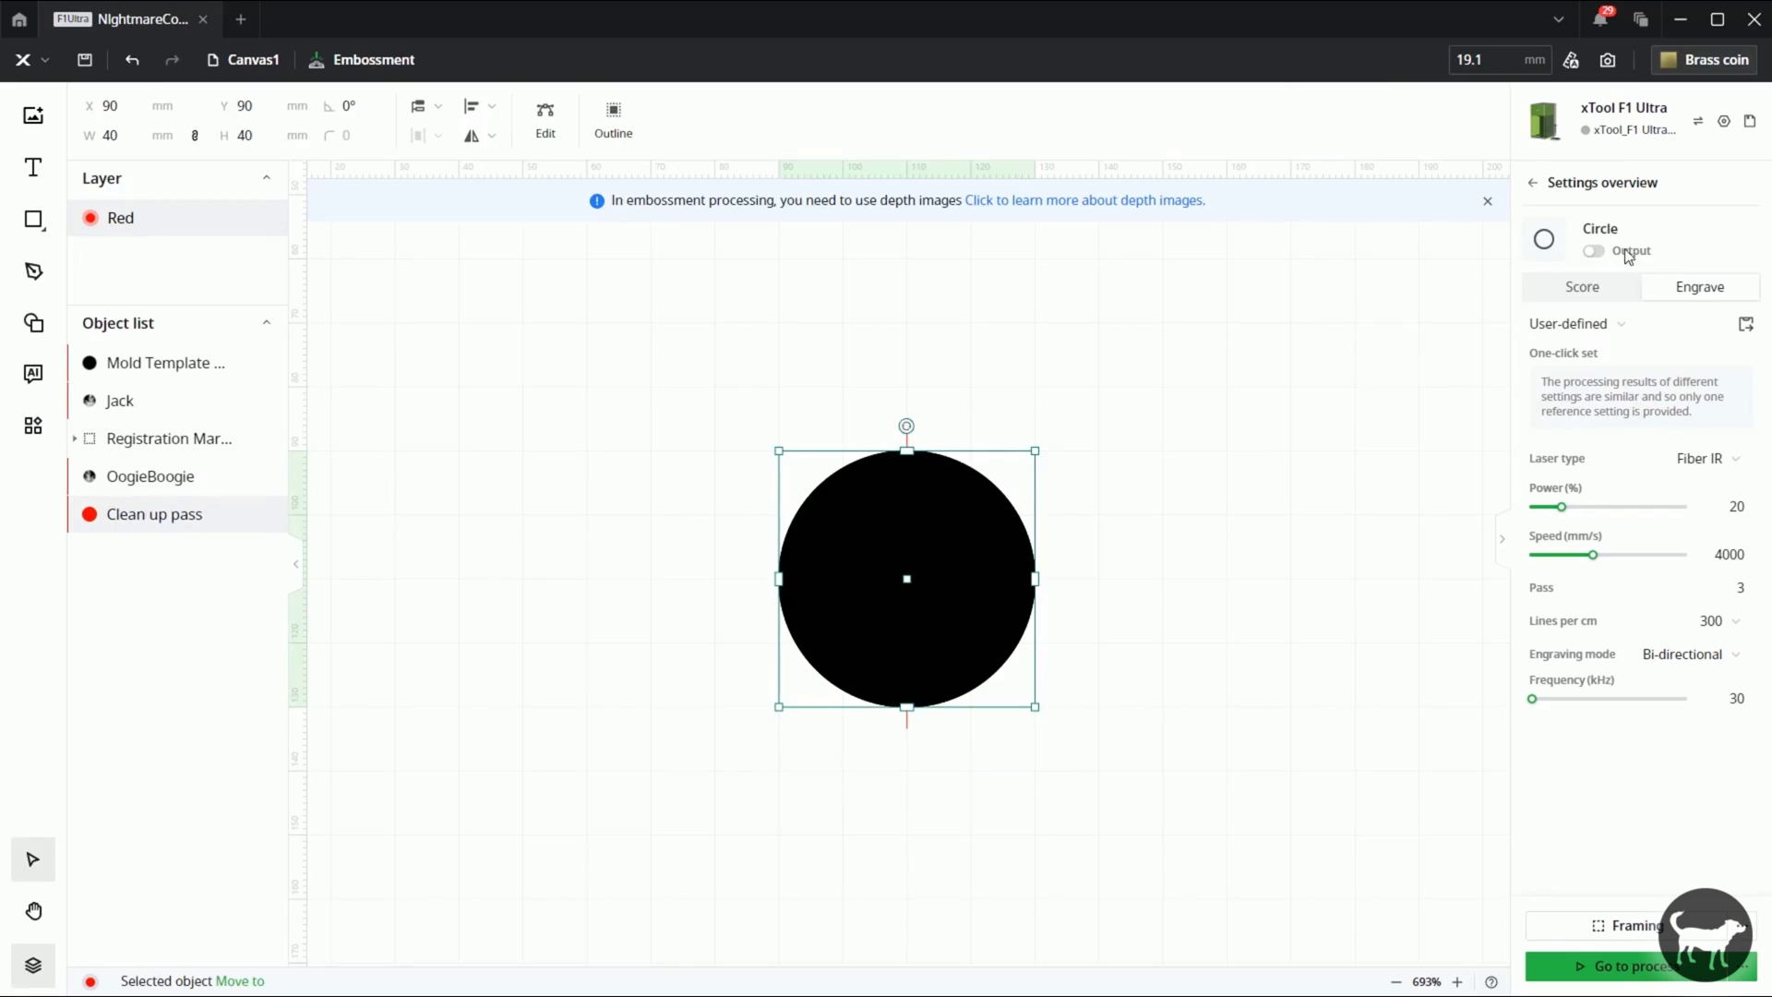
left_click(853, 515)
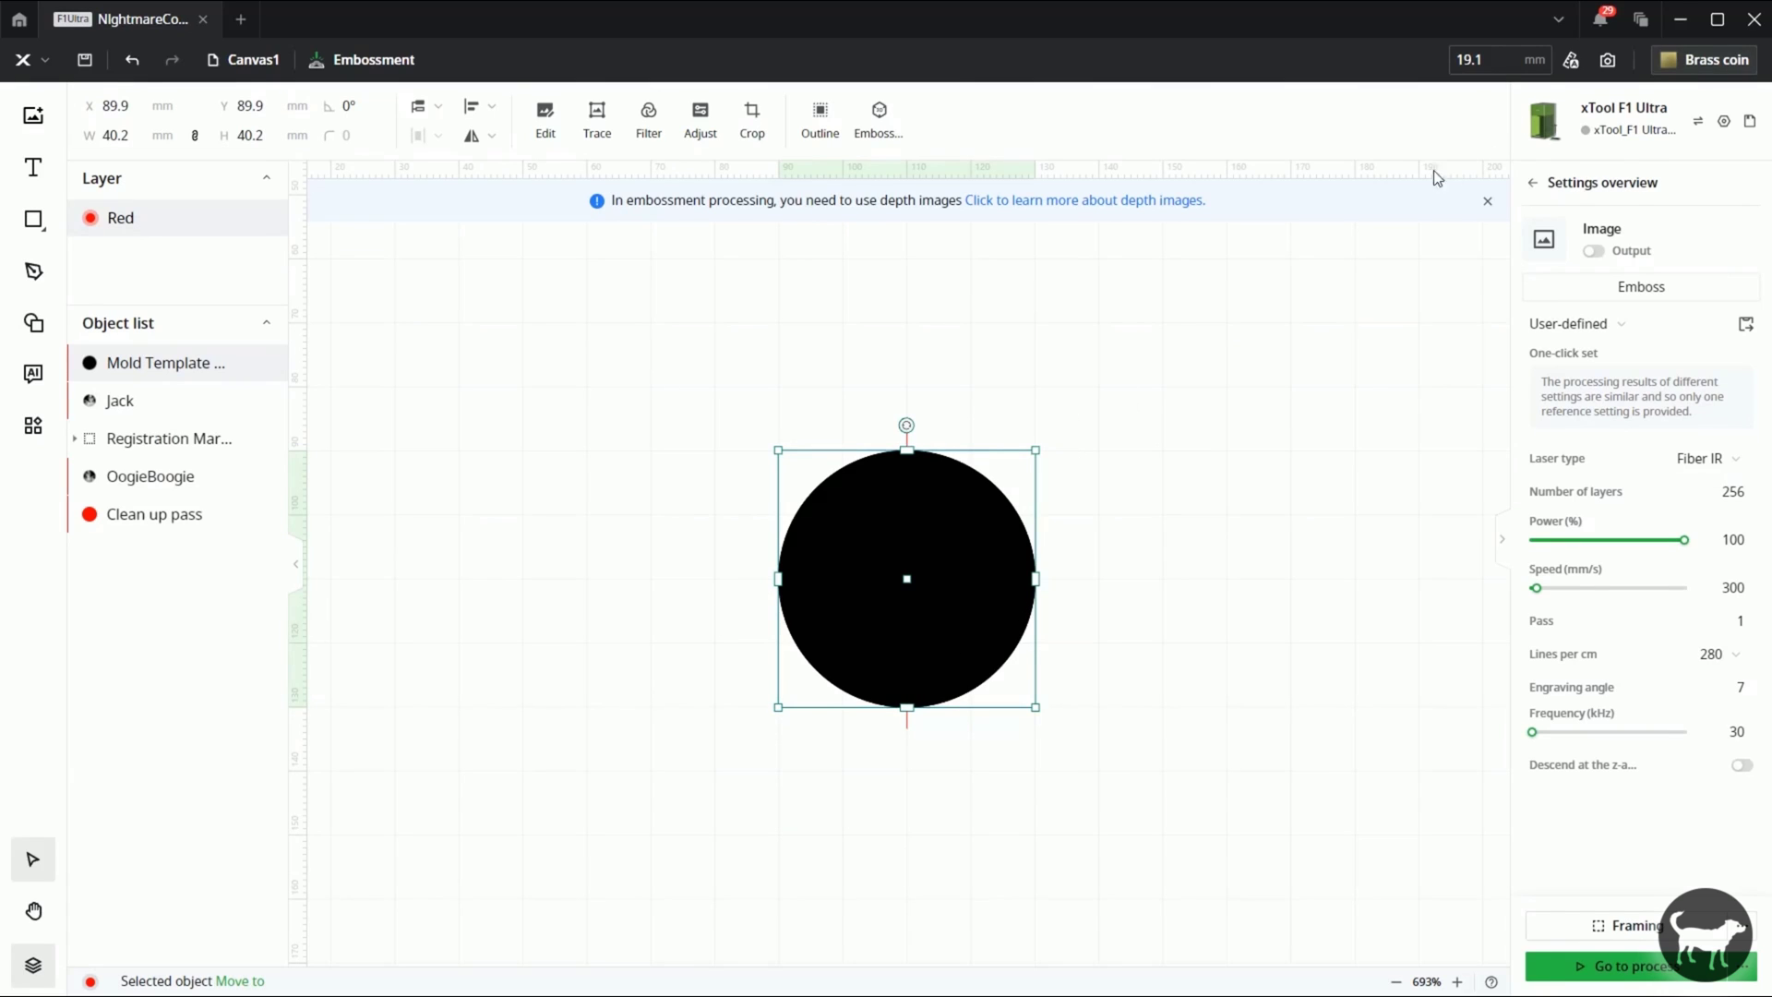
left_click(1594, 254)
double_click(1721, 493)
type("50")
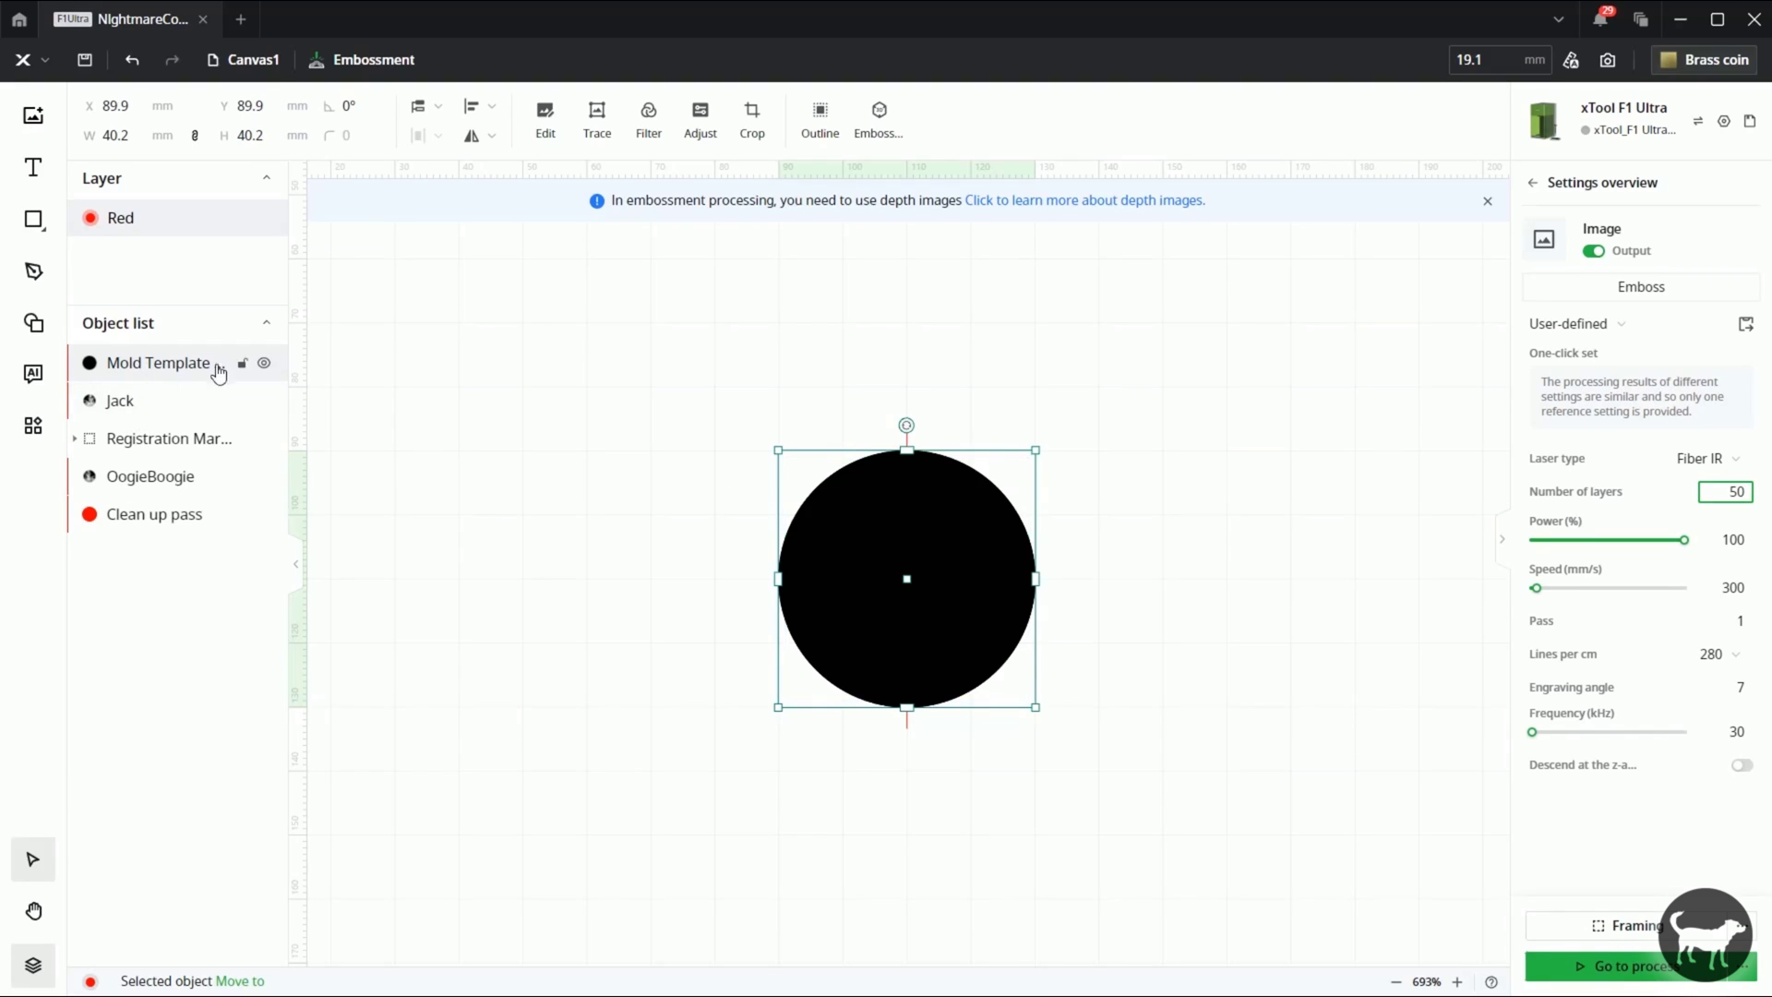
Hide the Mold Template and turn its output off, then turn output on for the Jack depth image.
left_click(265, 367)
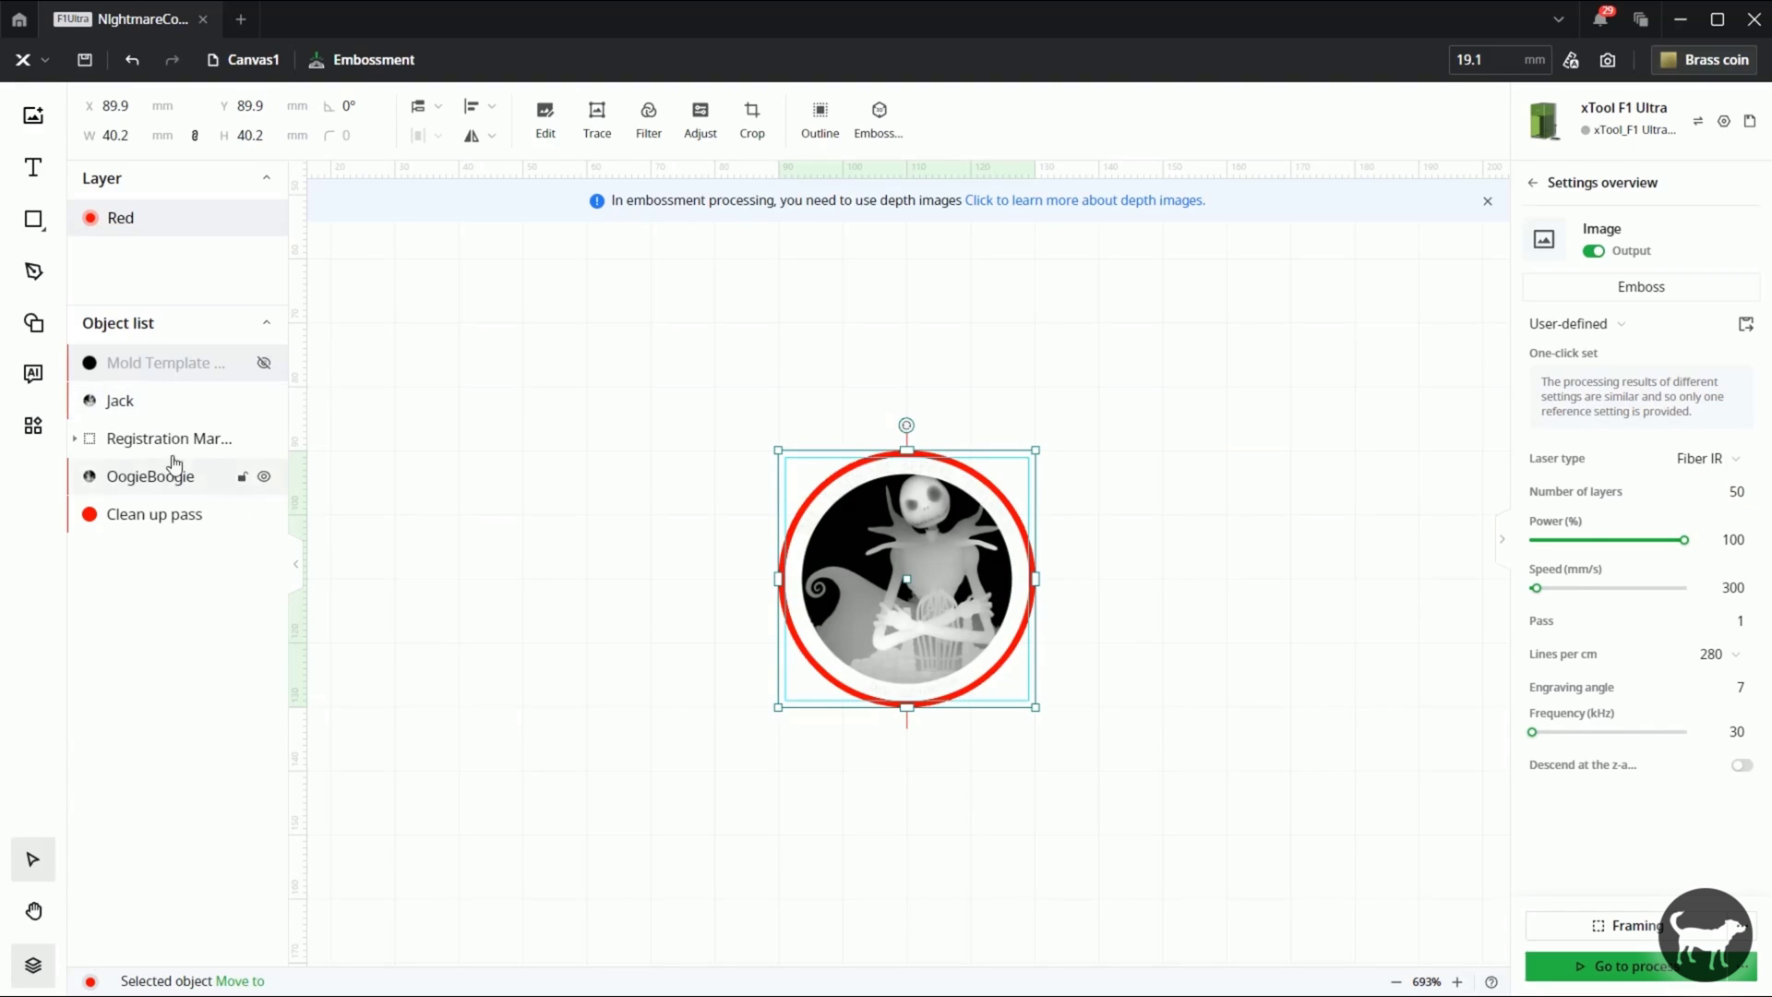
left_click(154, 407)
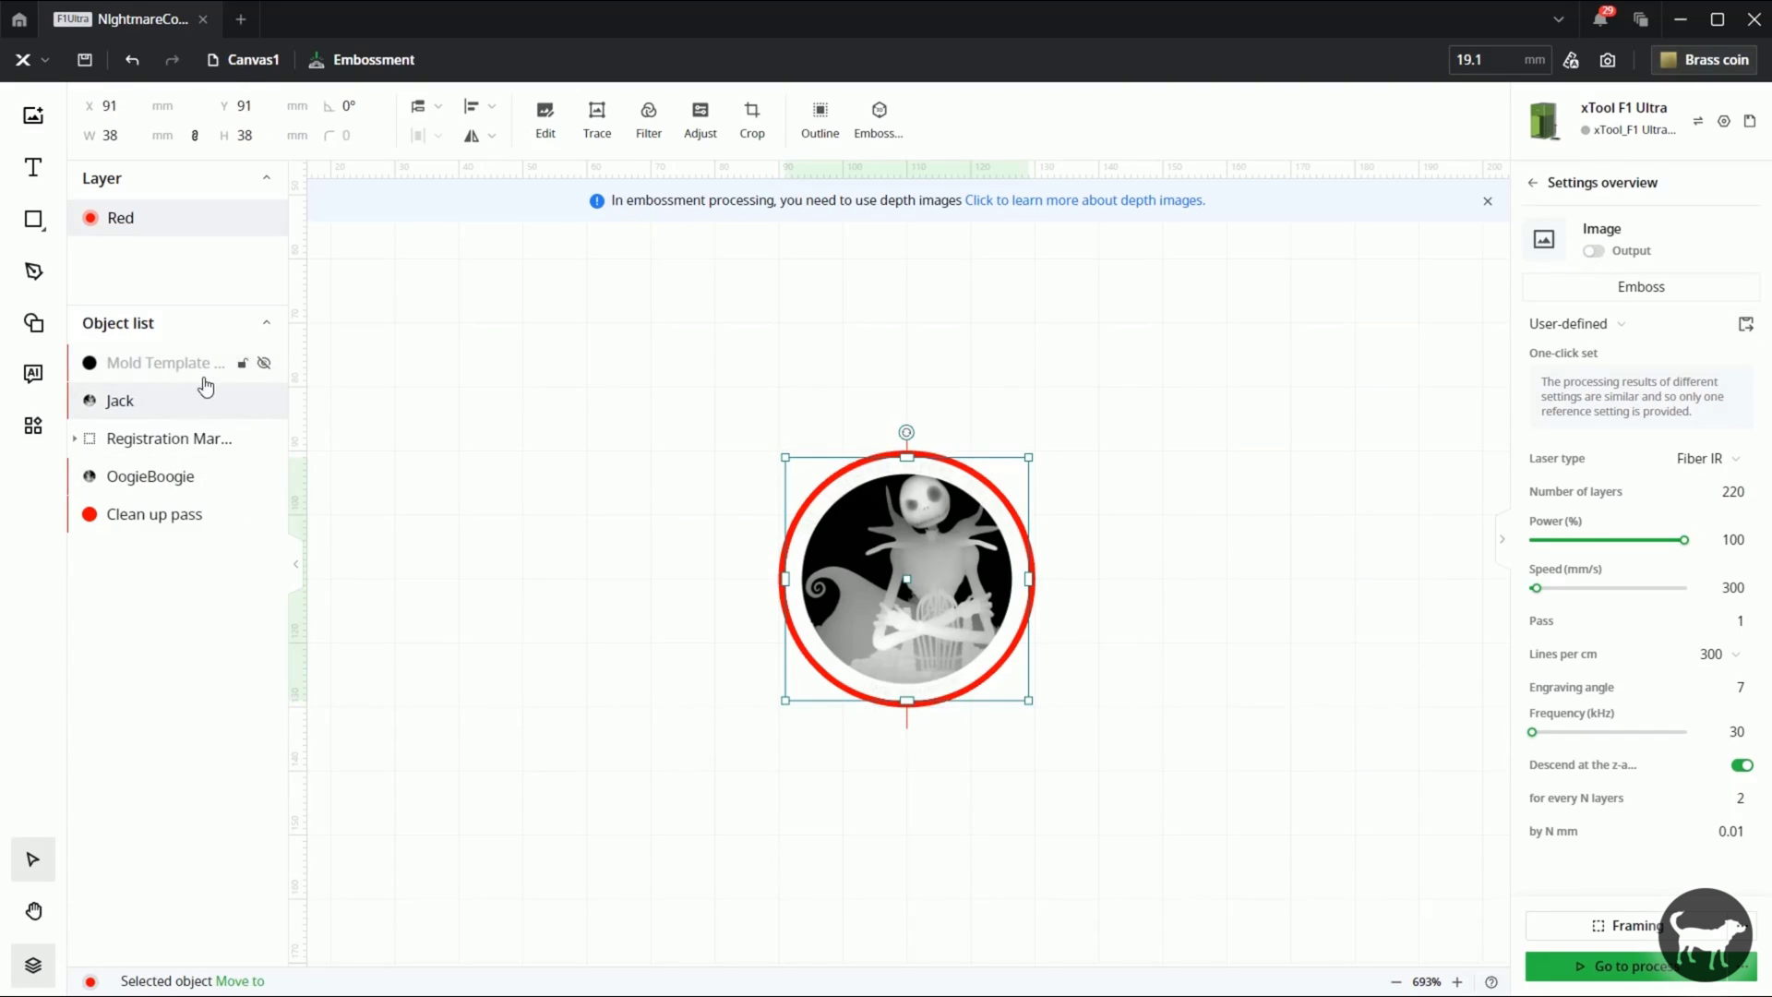
left_click(205, 372)
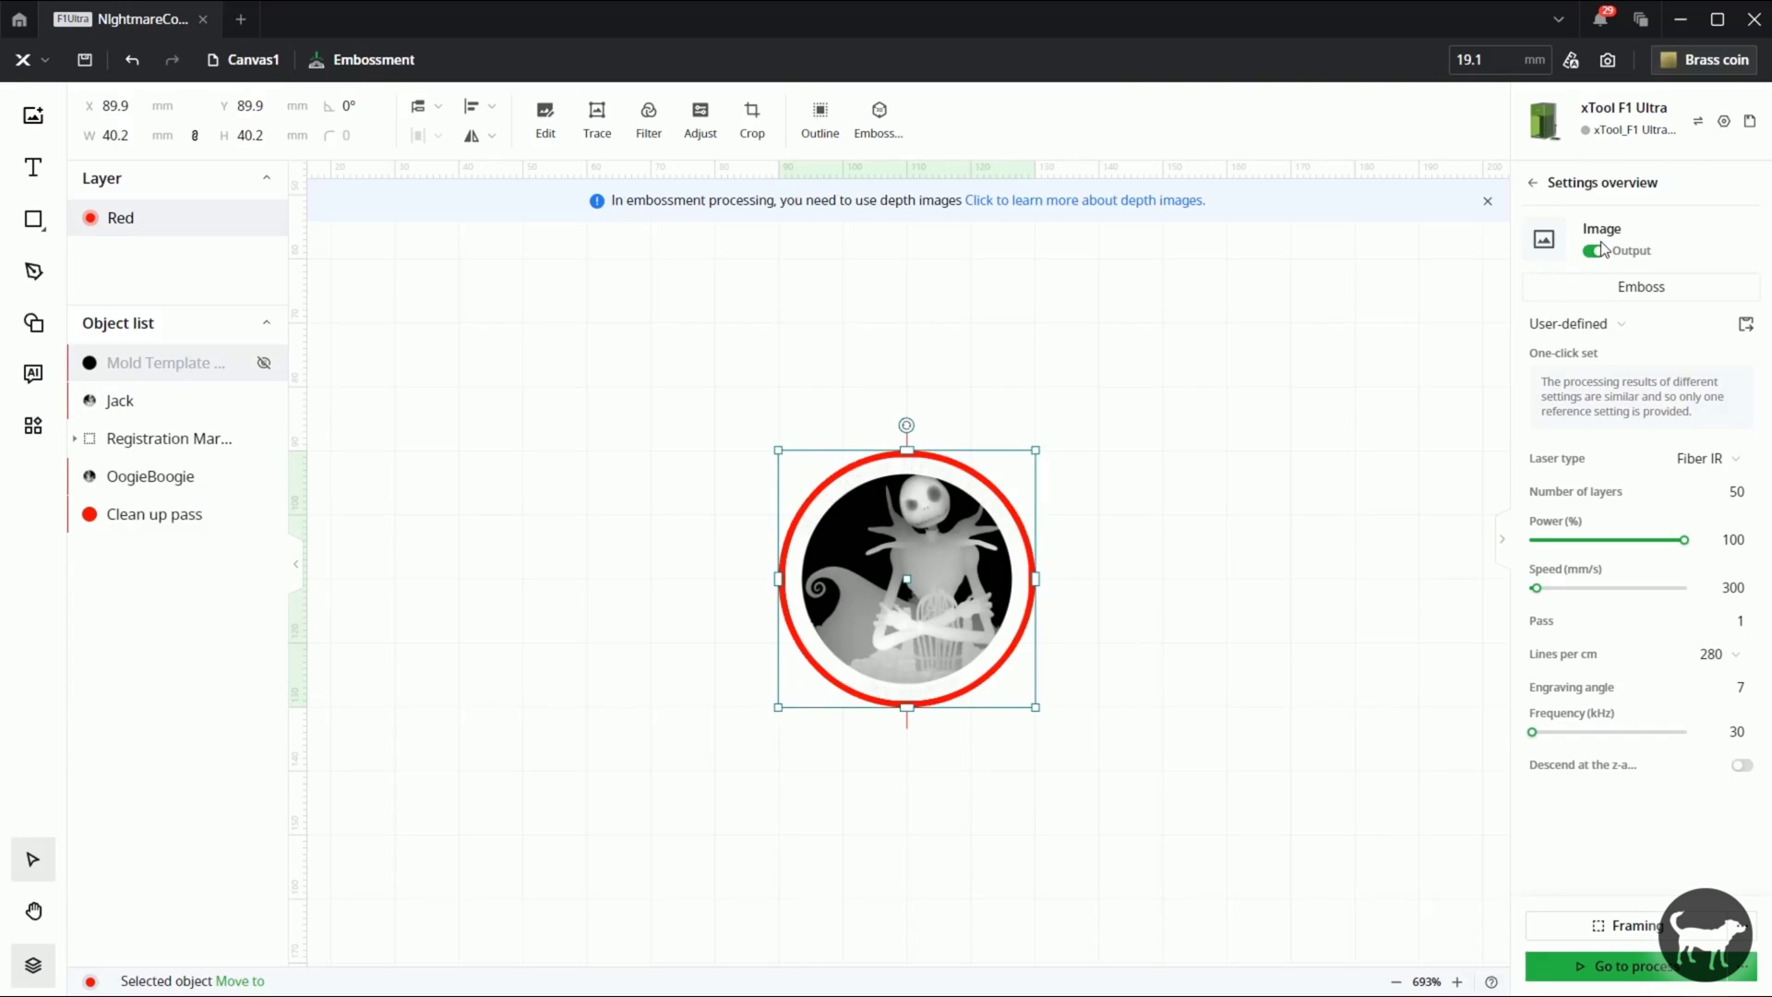
left_click(1595, 252)
left_click(120, 401)
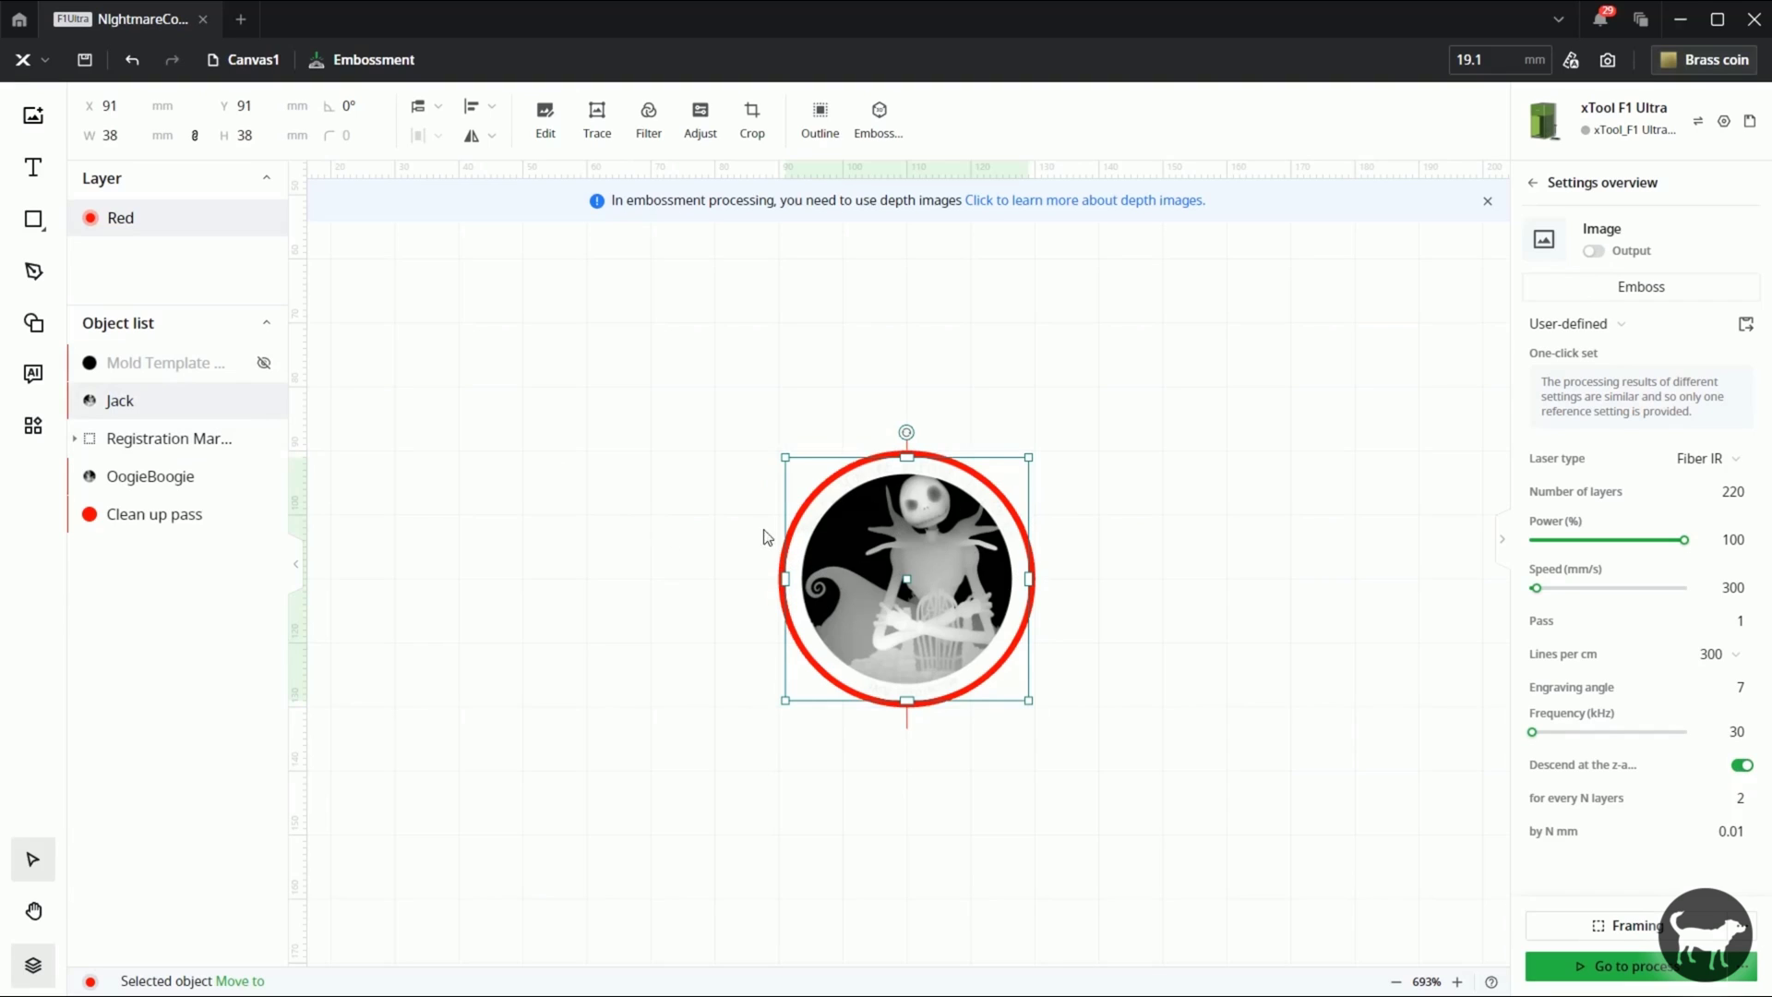
left_click(1594, 252)
left_click(1714, 61)
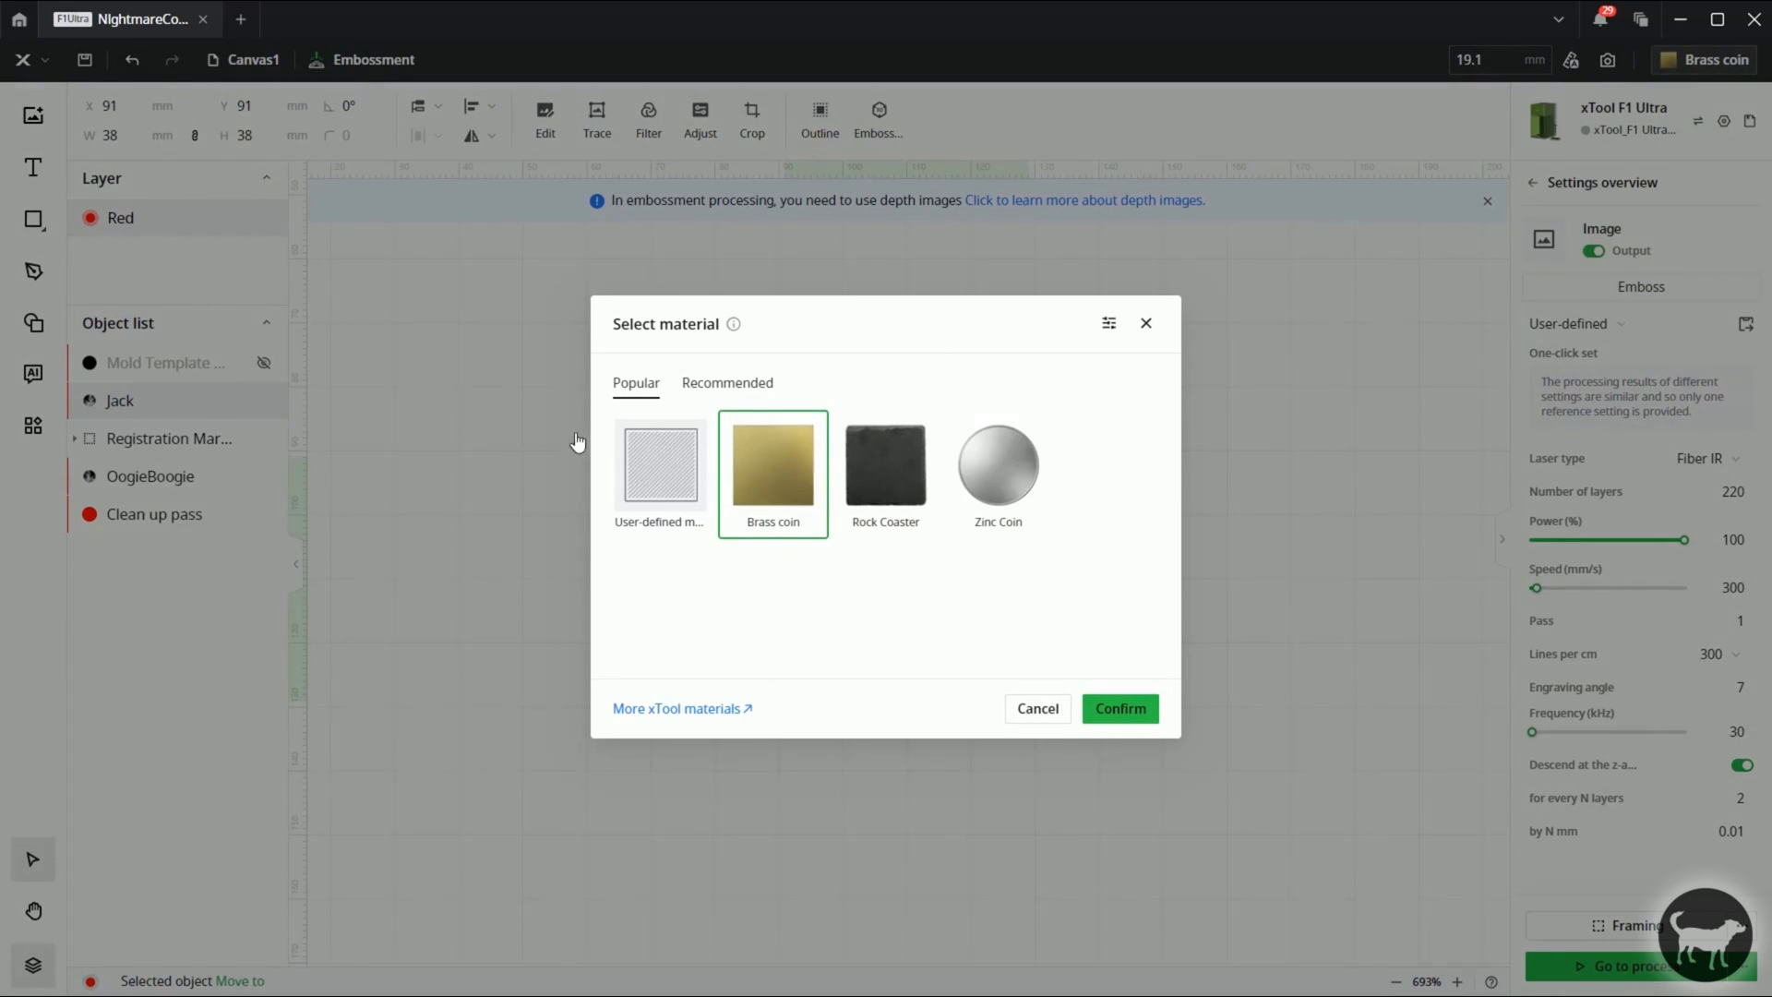
left_click(1040, 713)
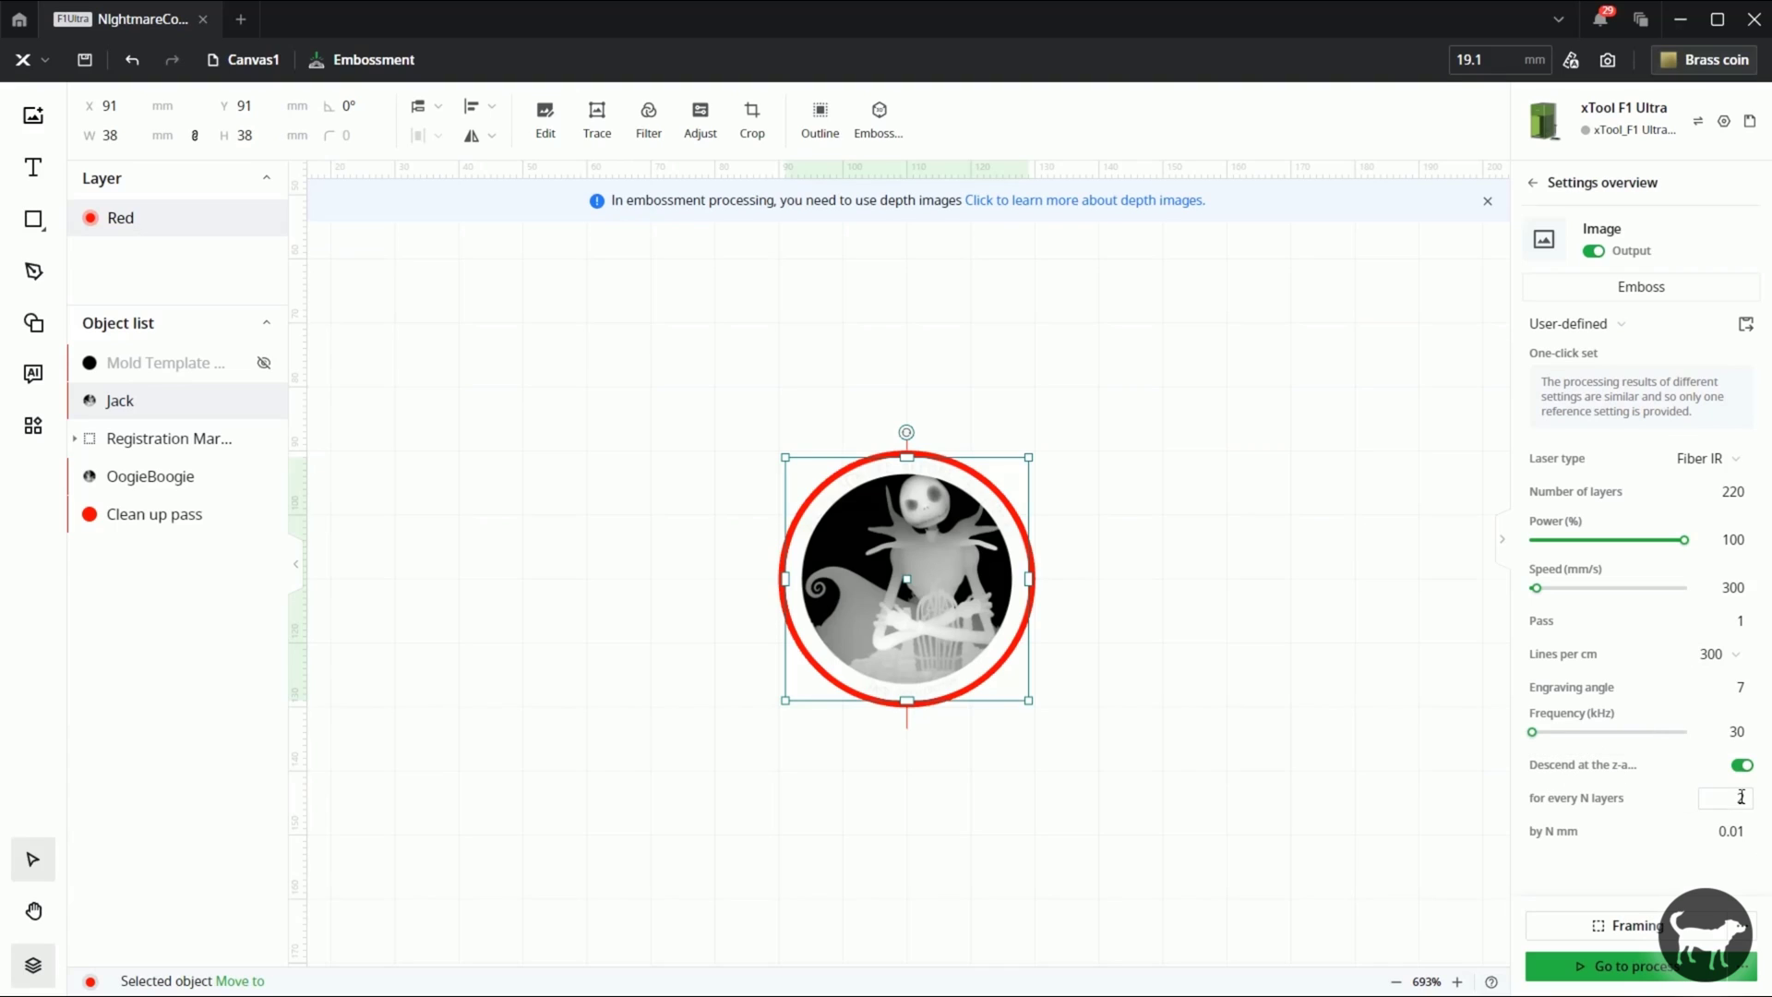
type("2")
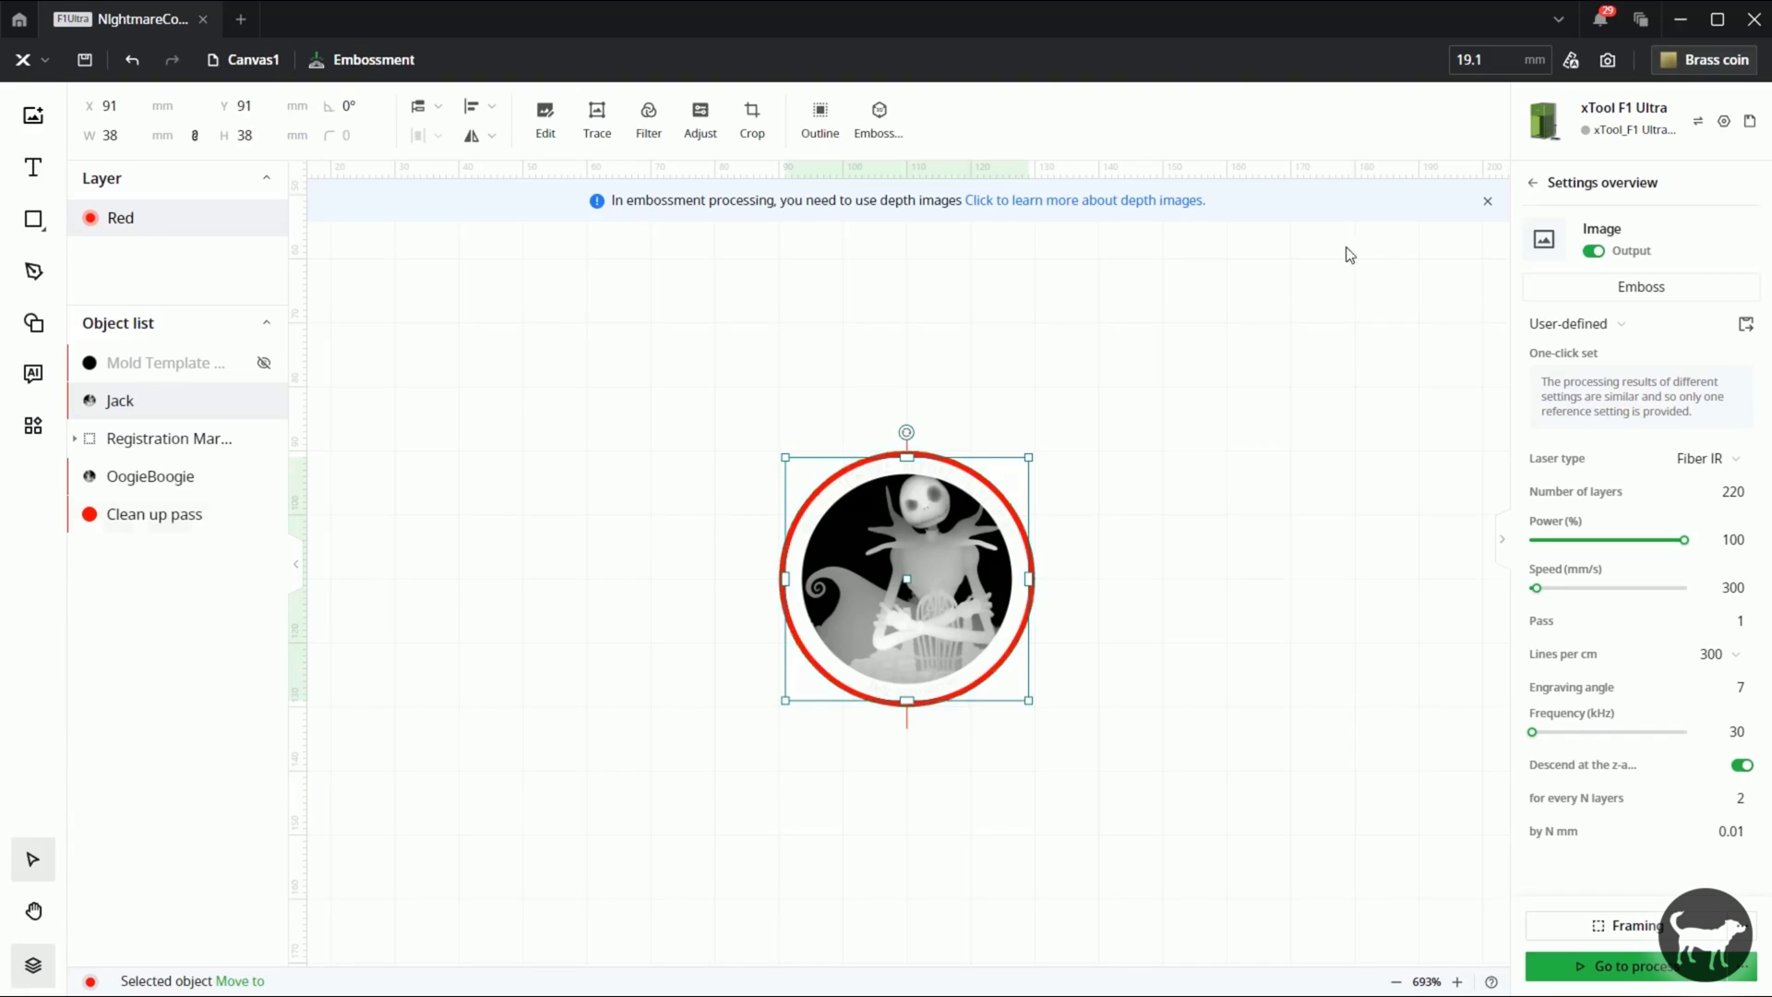
left_click(147, 448)
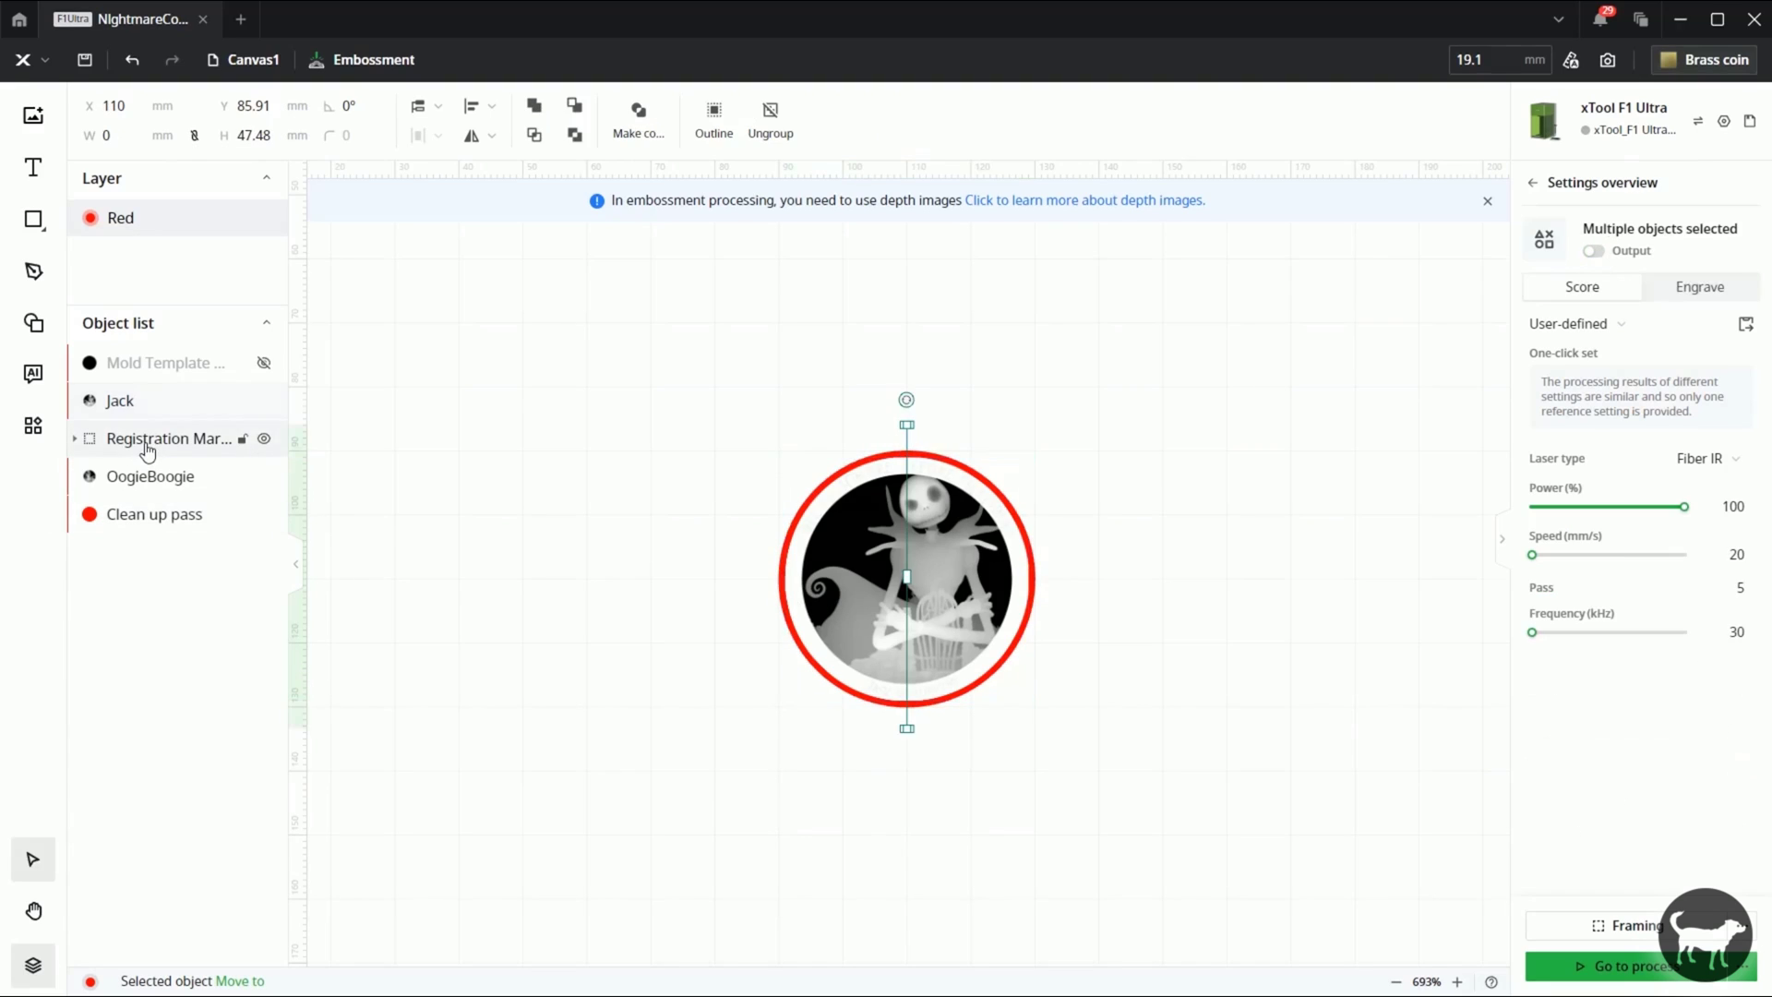
left_click(1286, 573)
scroll(949, 476, "up", 3)
scroll(944, 650, "down", 3)
scroll(923, 655, "up", 8)
left_click(989, 579)
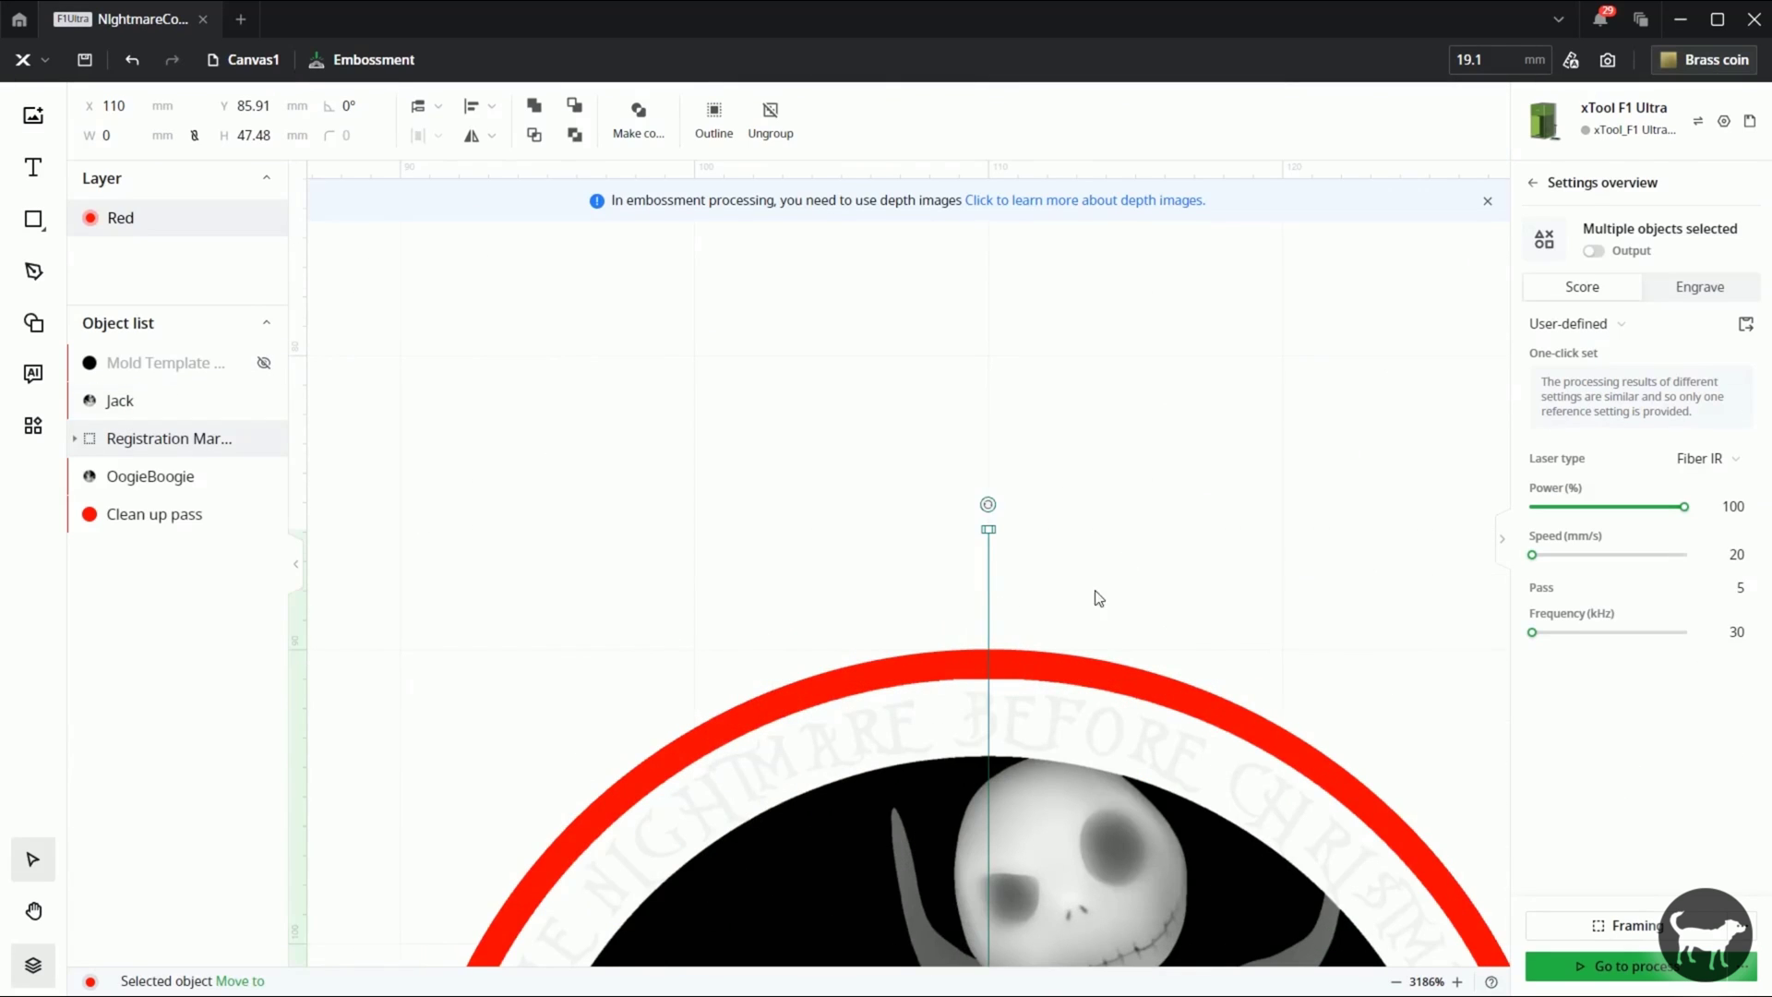
scroll(1100, 598, "down", 3)
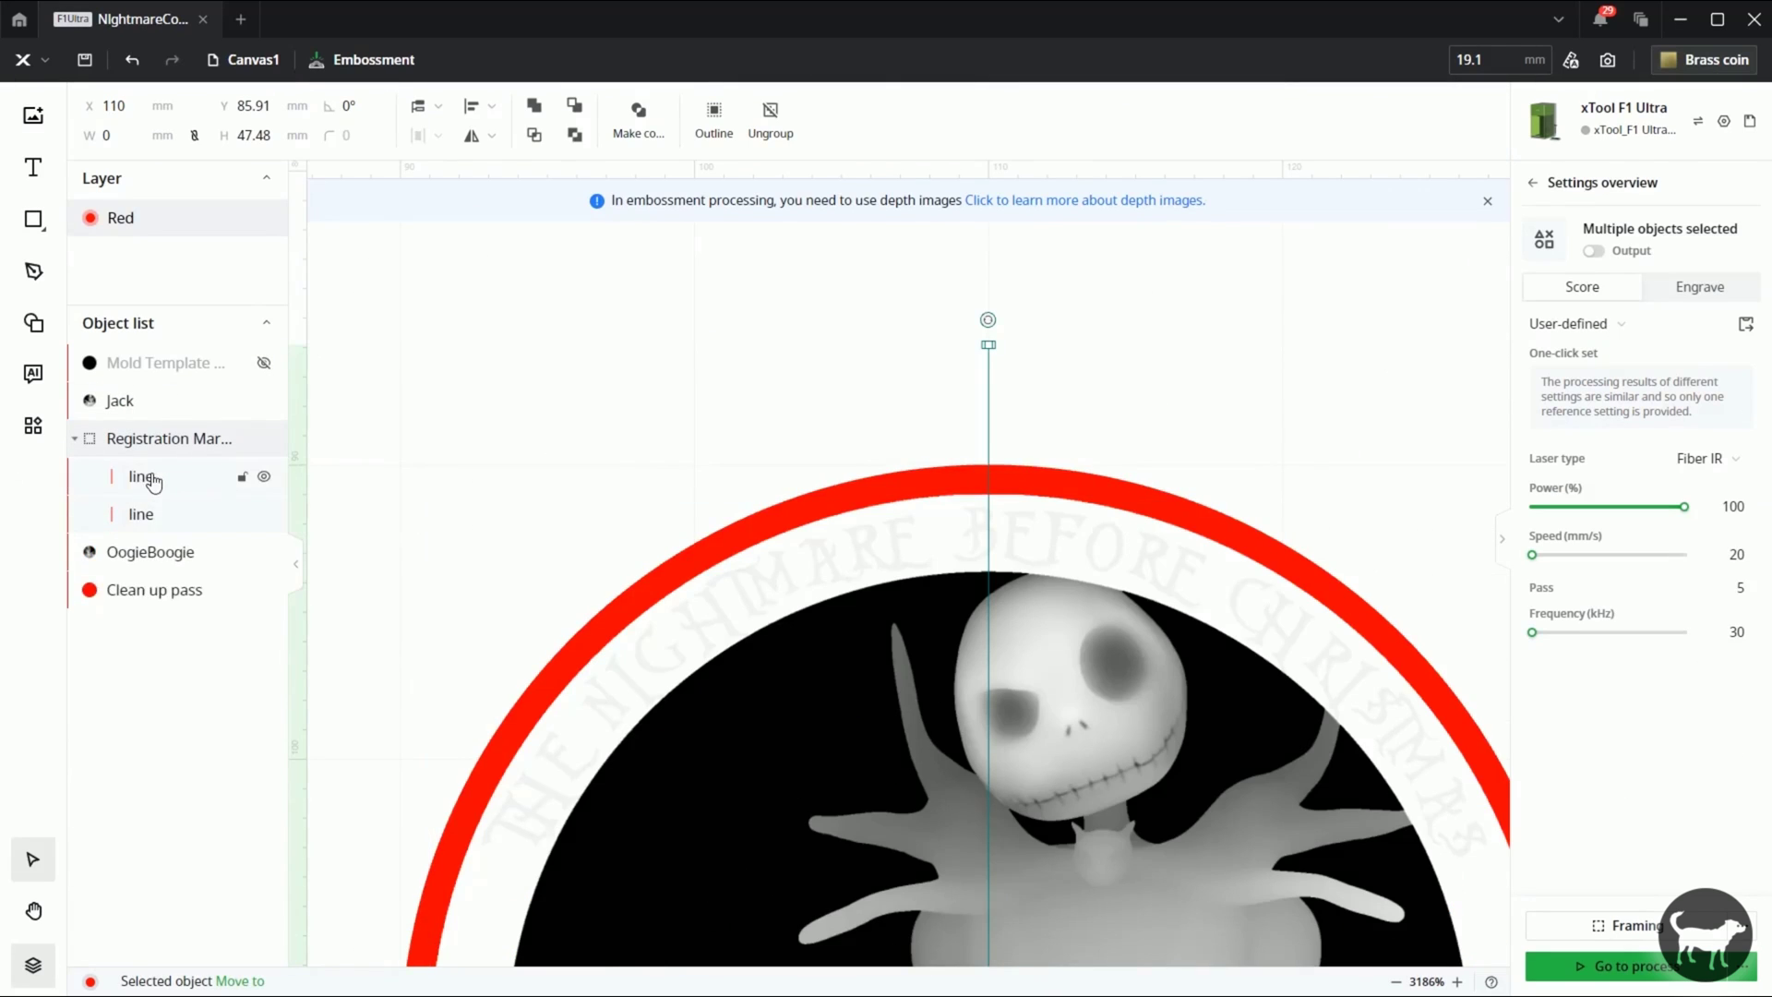
left_click(175, 517)
scroll(1190, 585, "down", 2)
scroll(1107, 554, "down", 9)
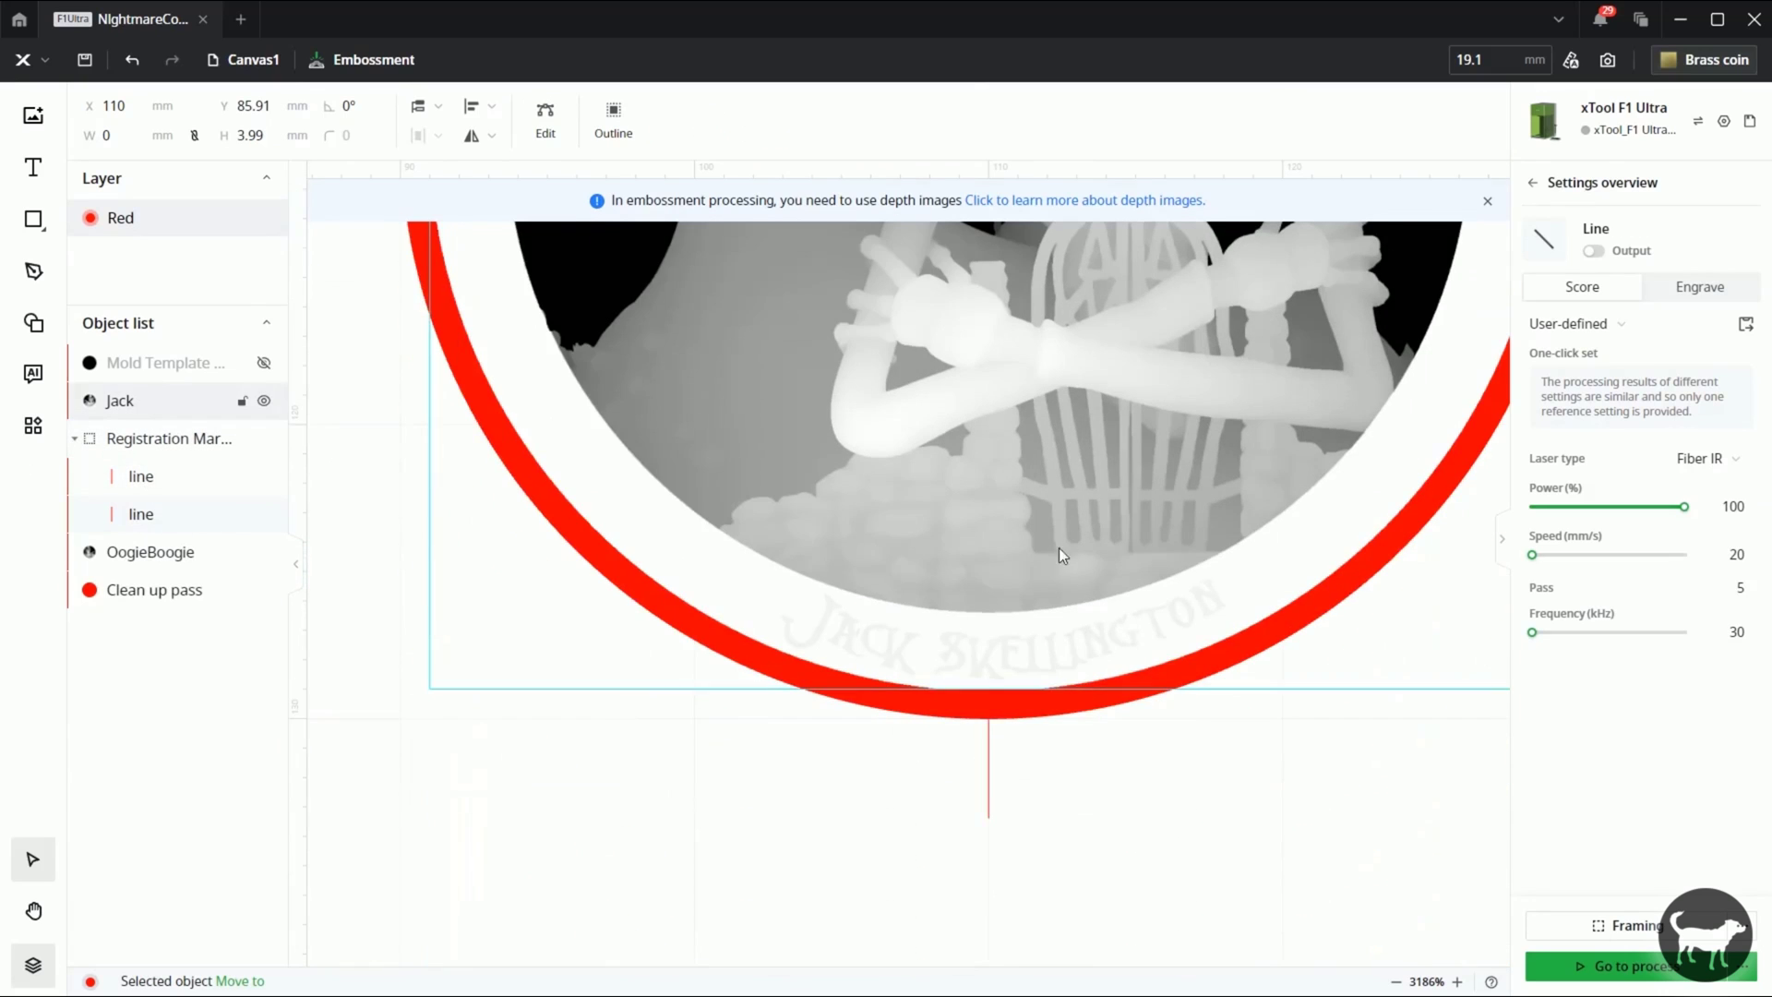
left_click(988, 778)
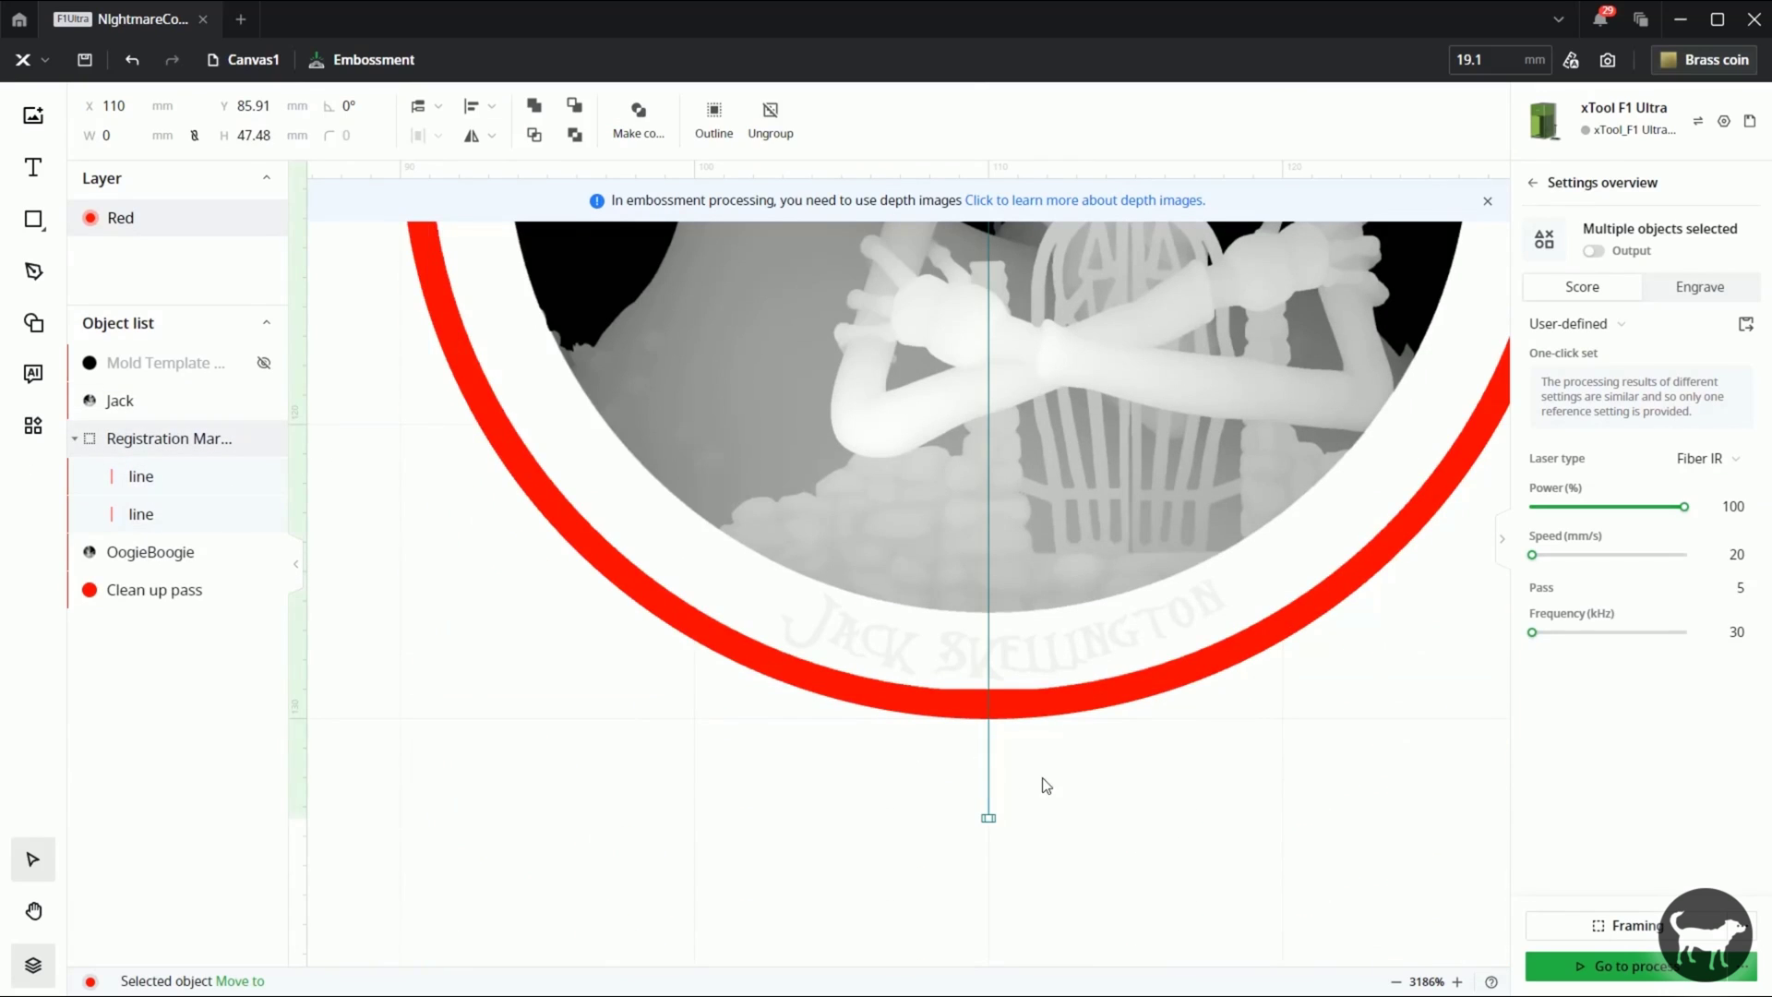
left_click(1170, 799)
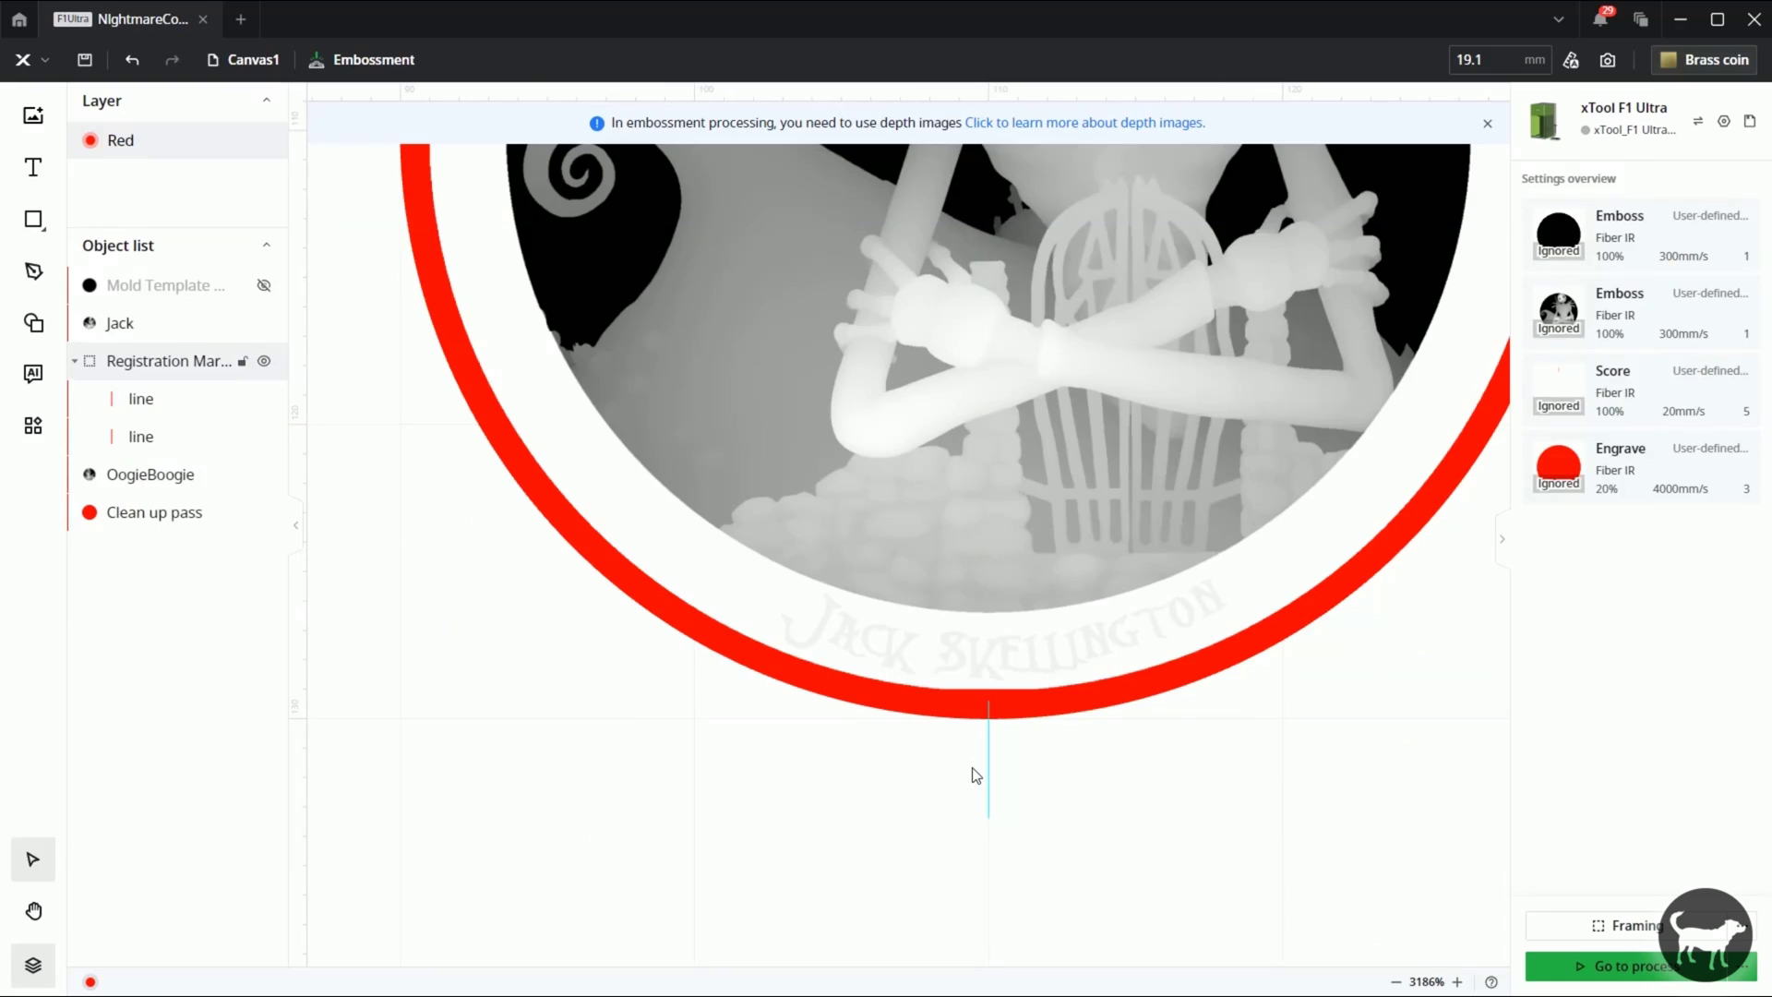
left_click(1199, 619)
scroll(1198, 619, "up", 3)
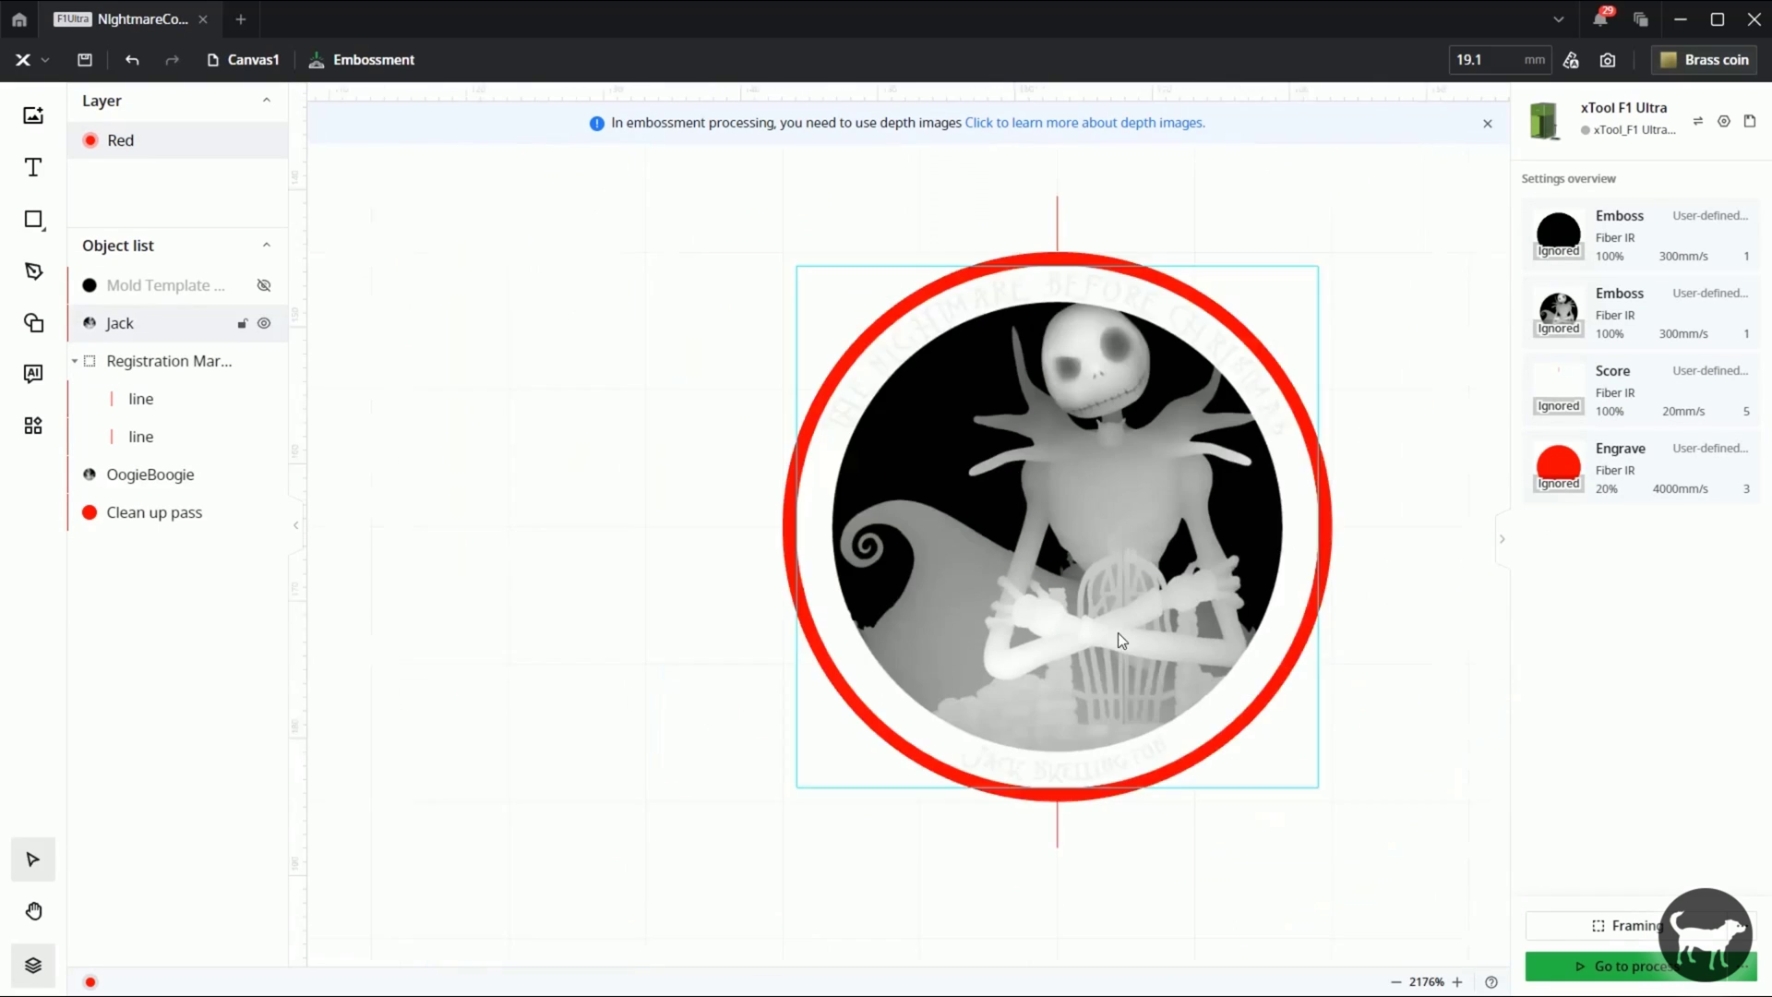
left_click(1358, 891)
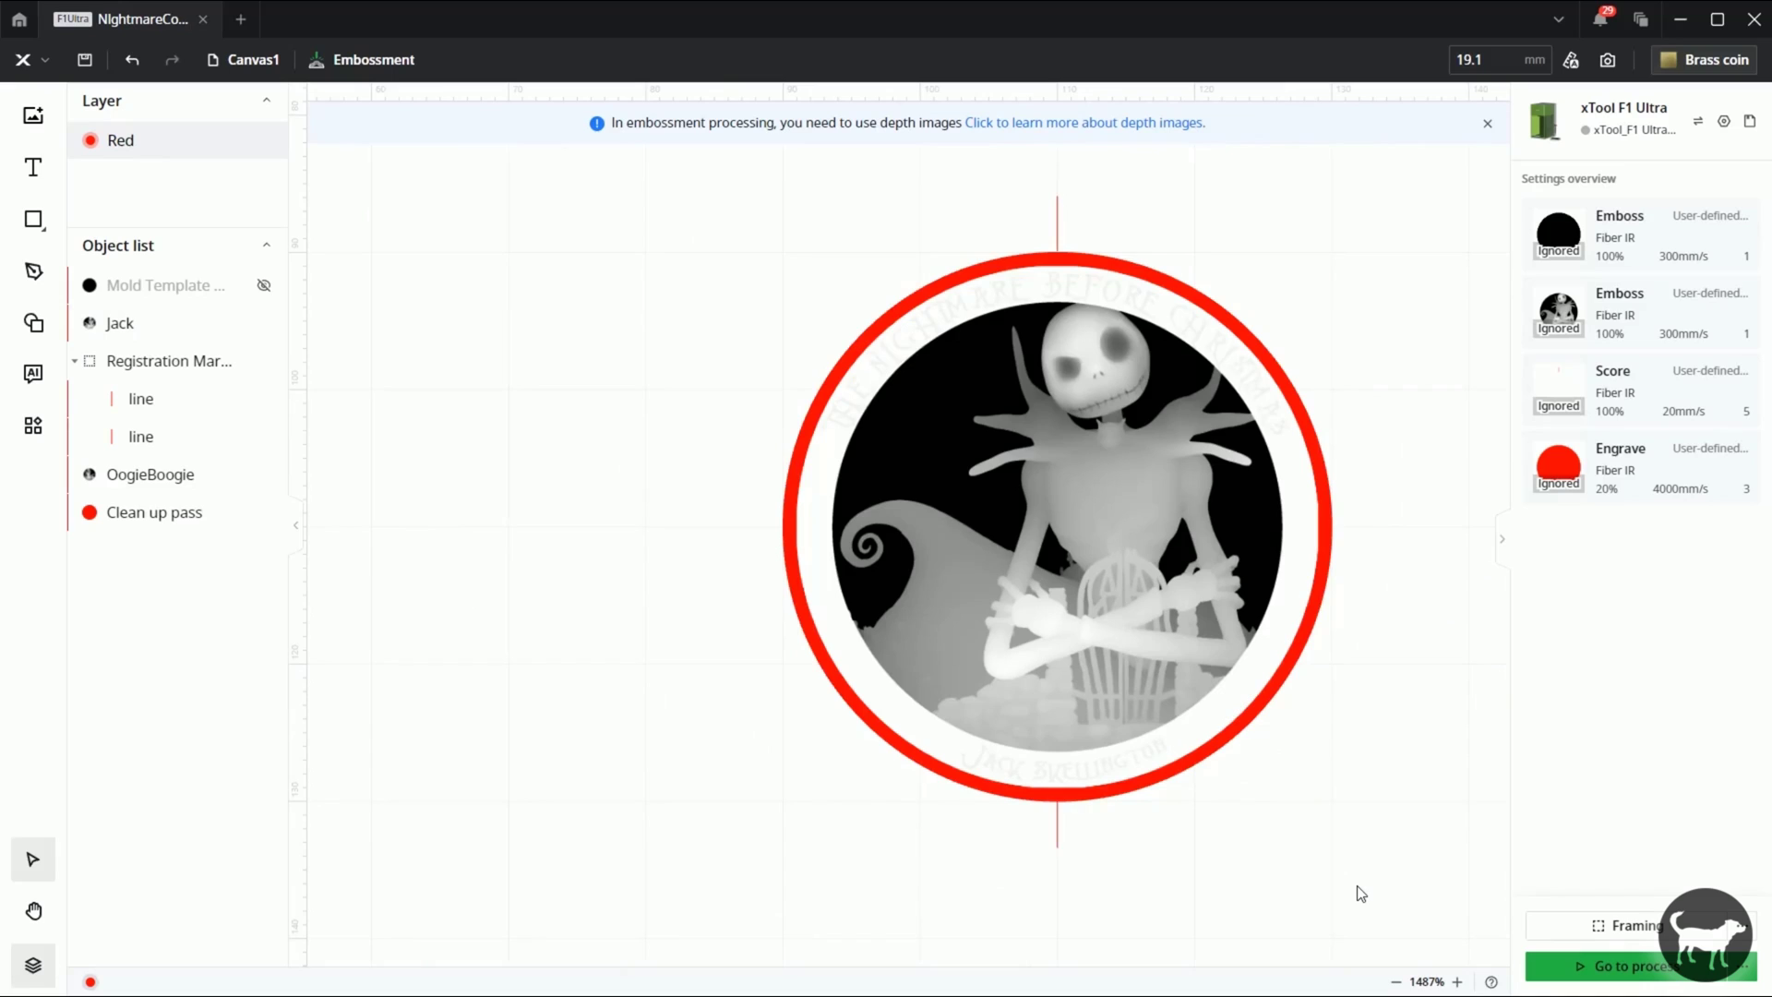
left_click(1061, 797)
left_click(1069, 806)
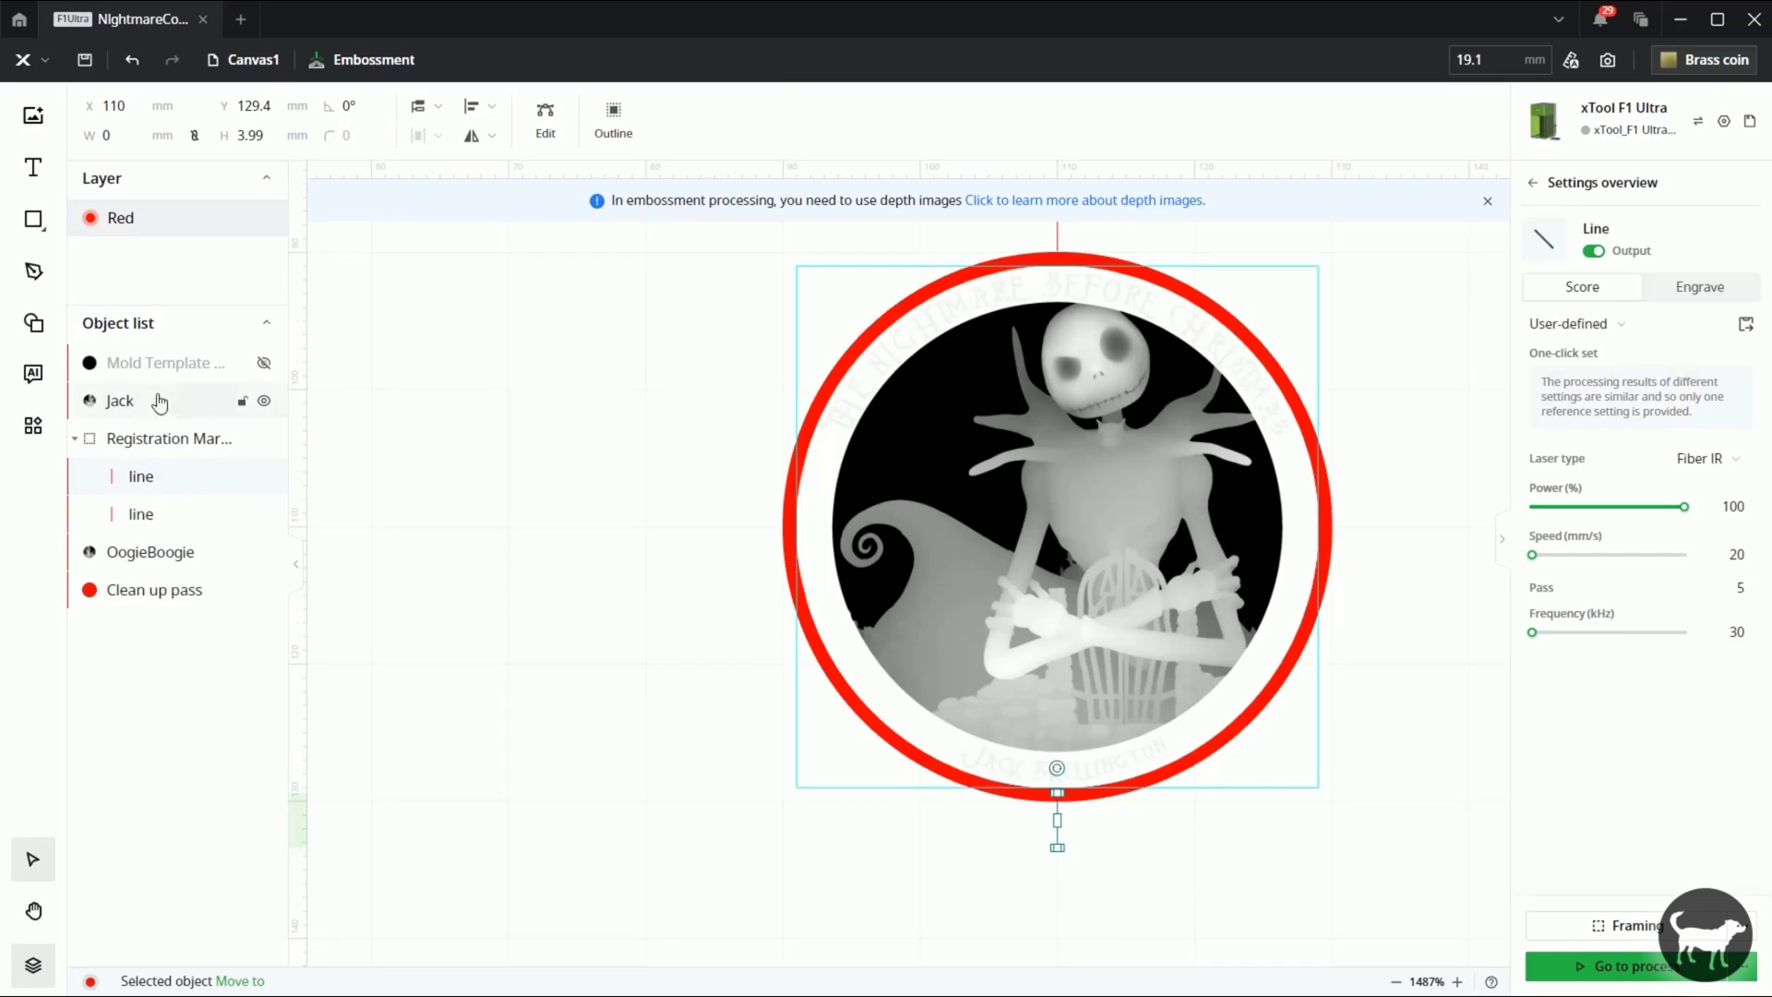
Hide Jack to reveal OogieBoogie, then inspect the Registration Marks group and its two lines.
left_click(264, 403)
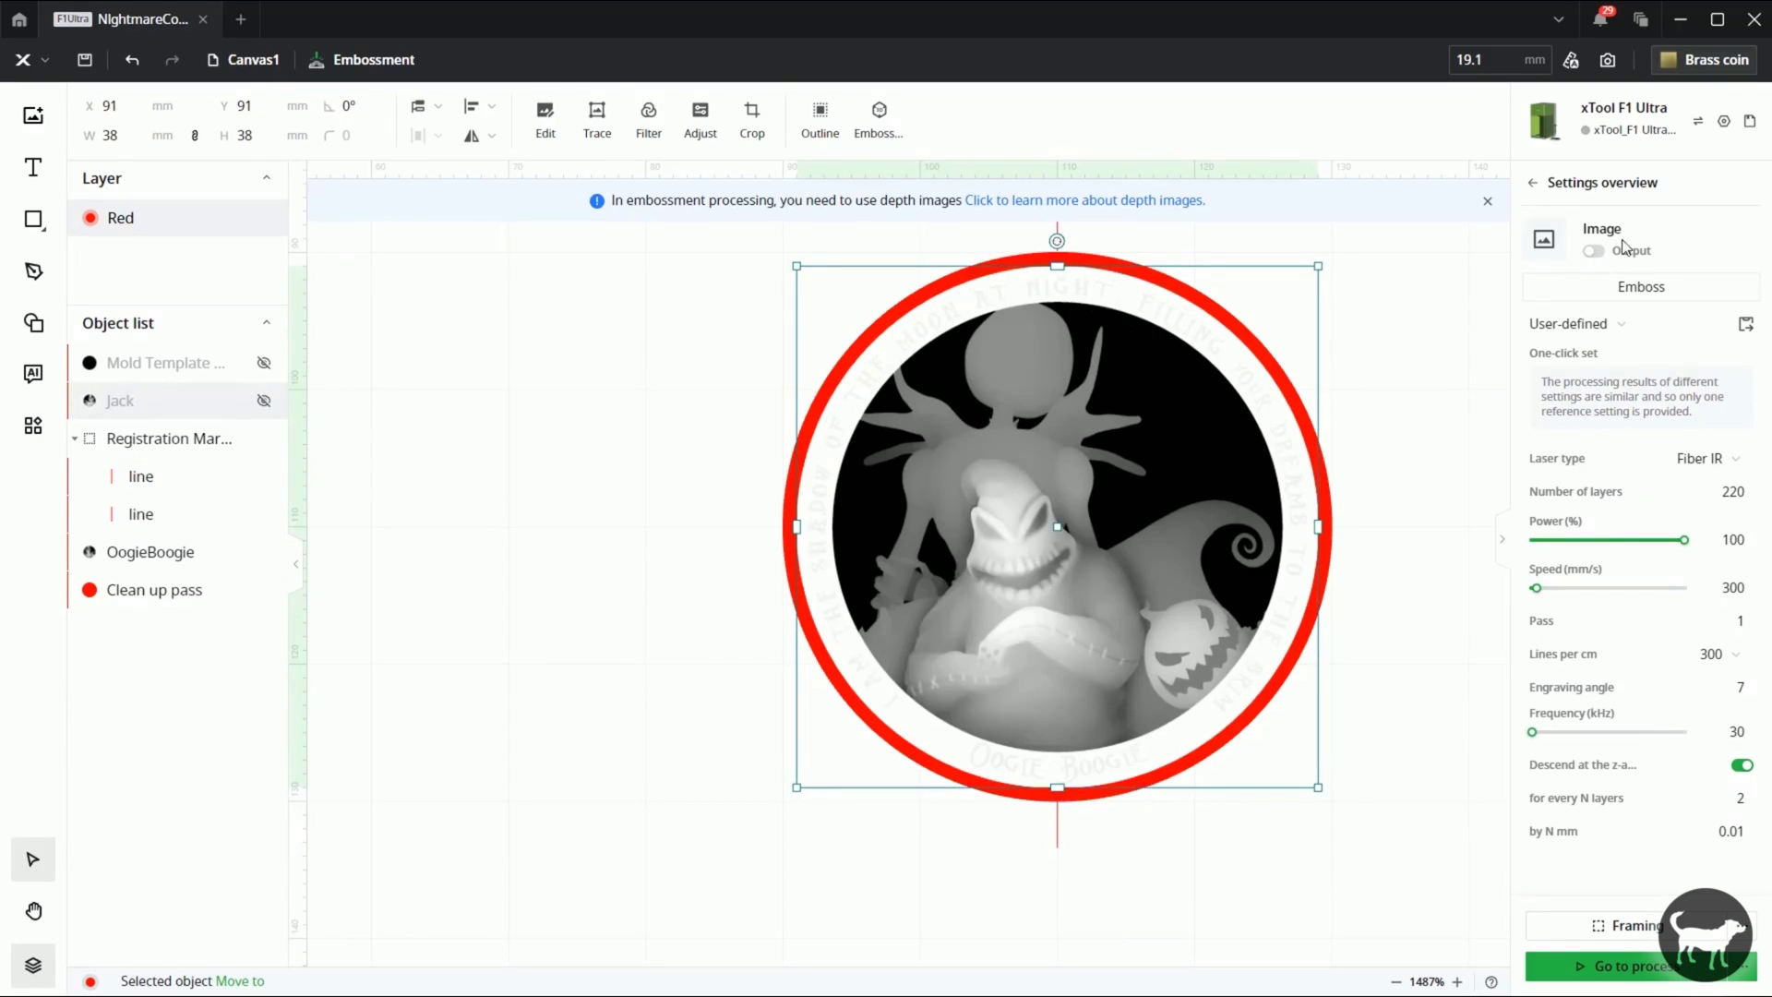
left_click(178, 443)
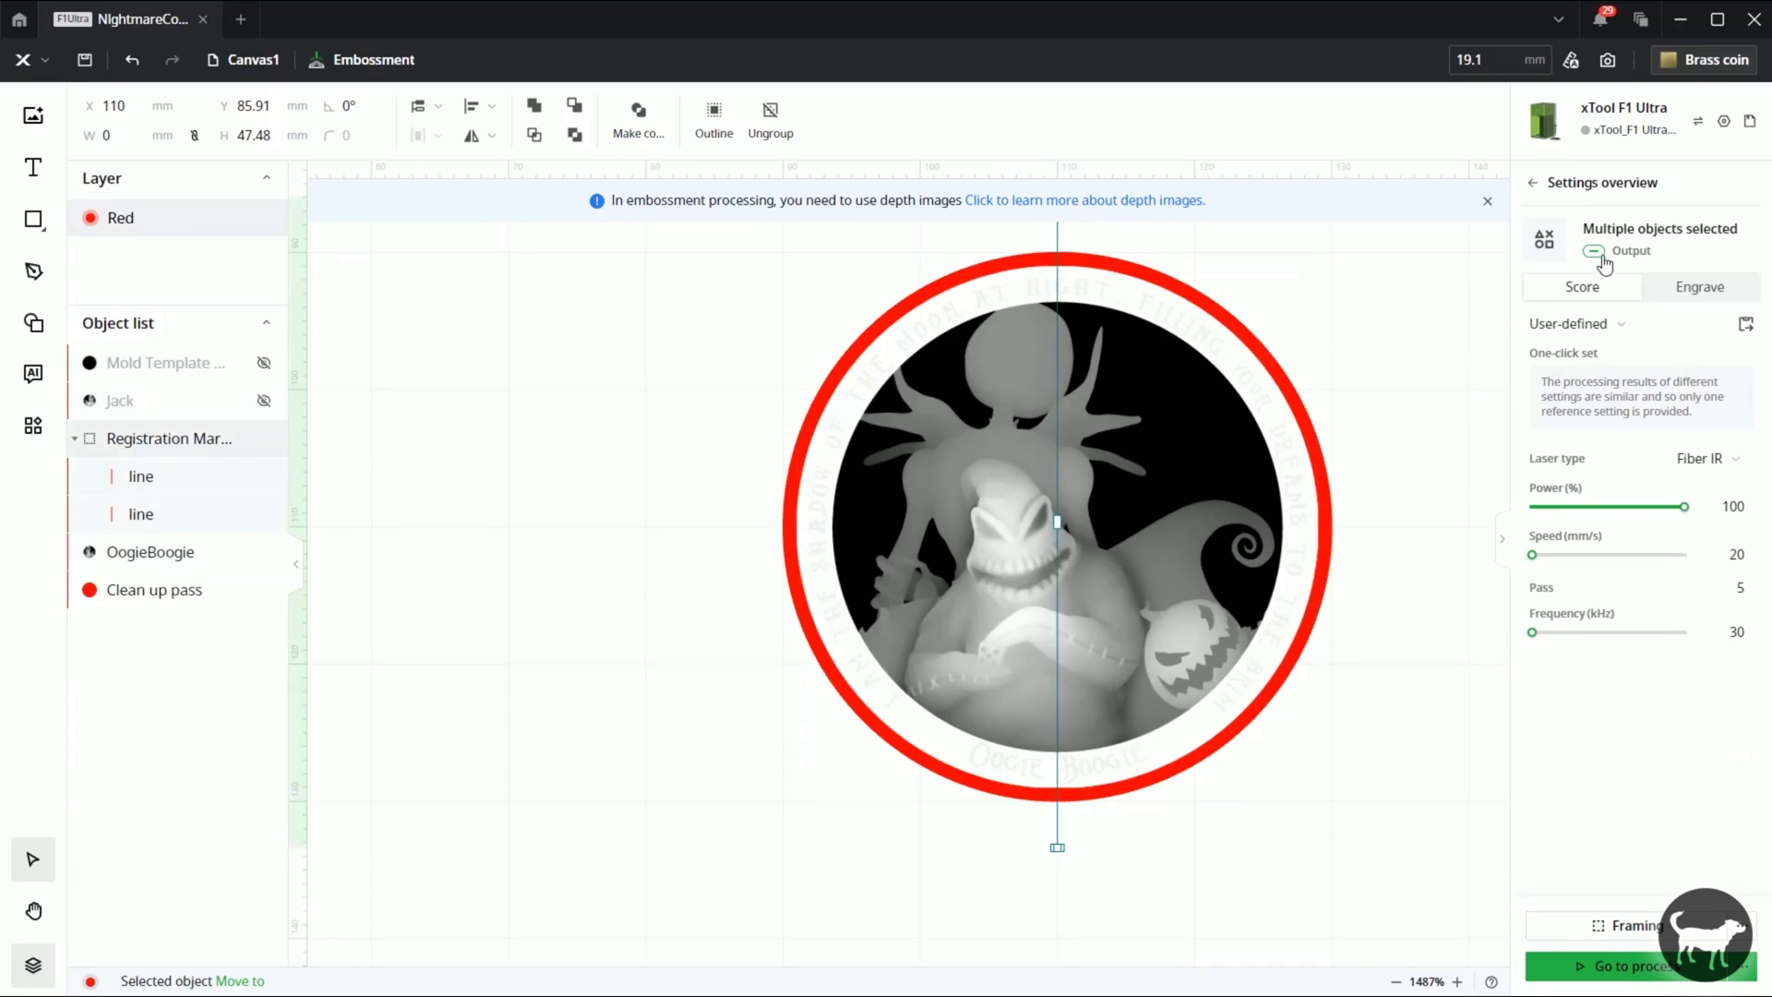
left_click(177, 489)
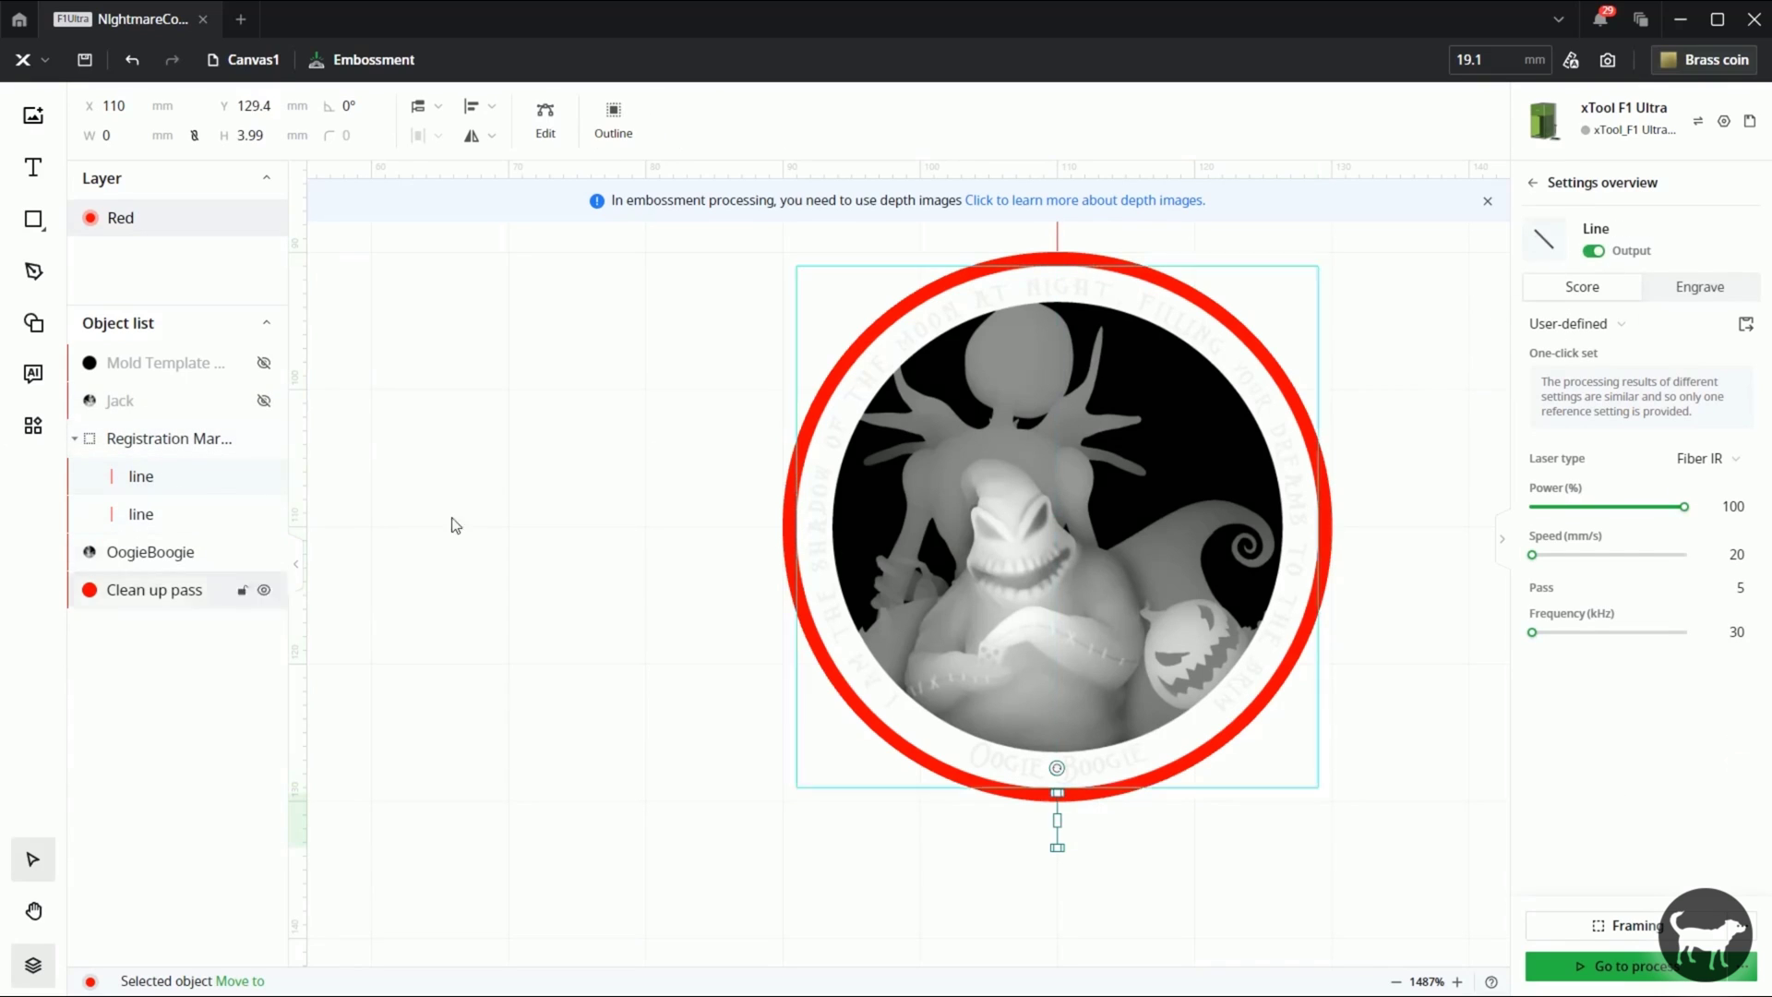
left_click(211, 515)
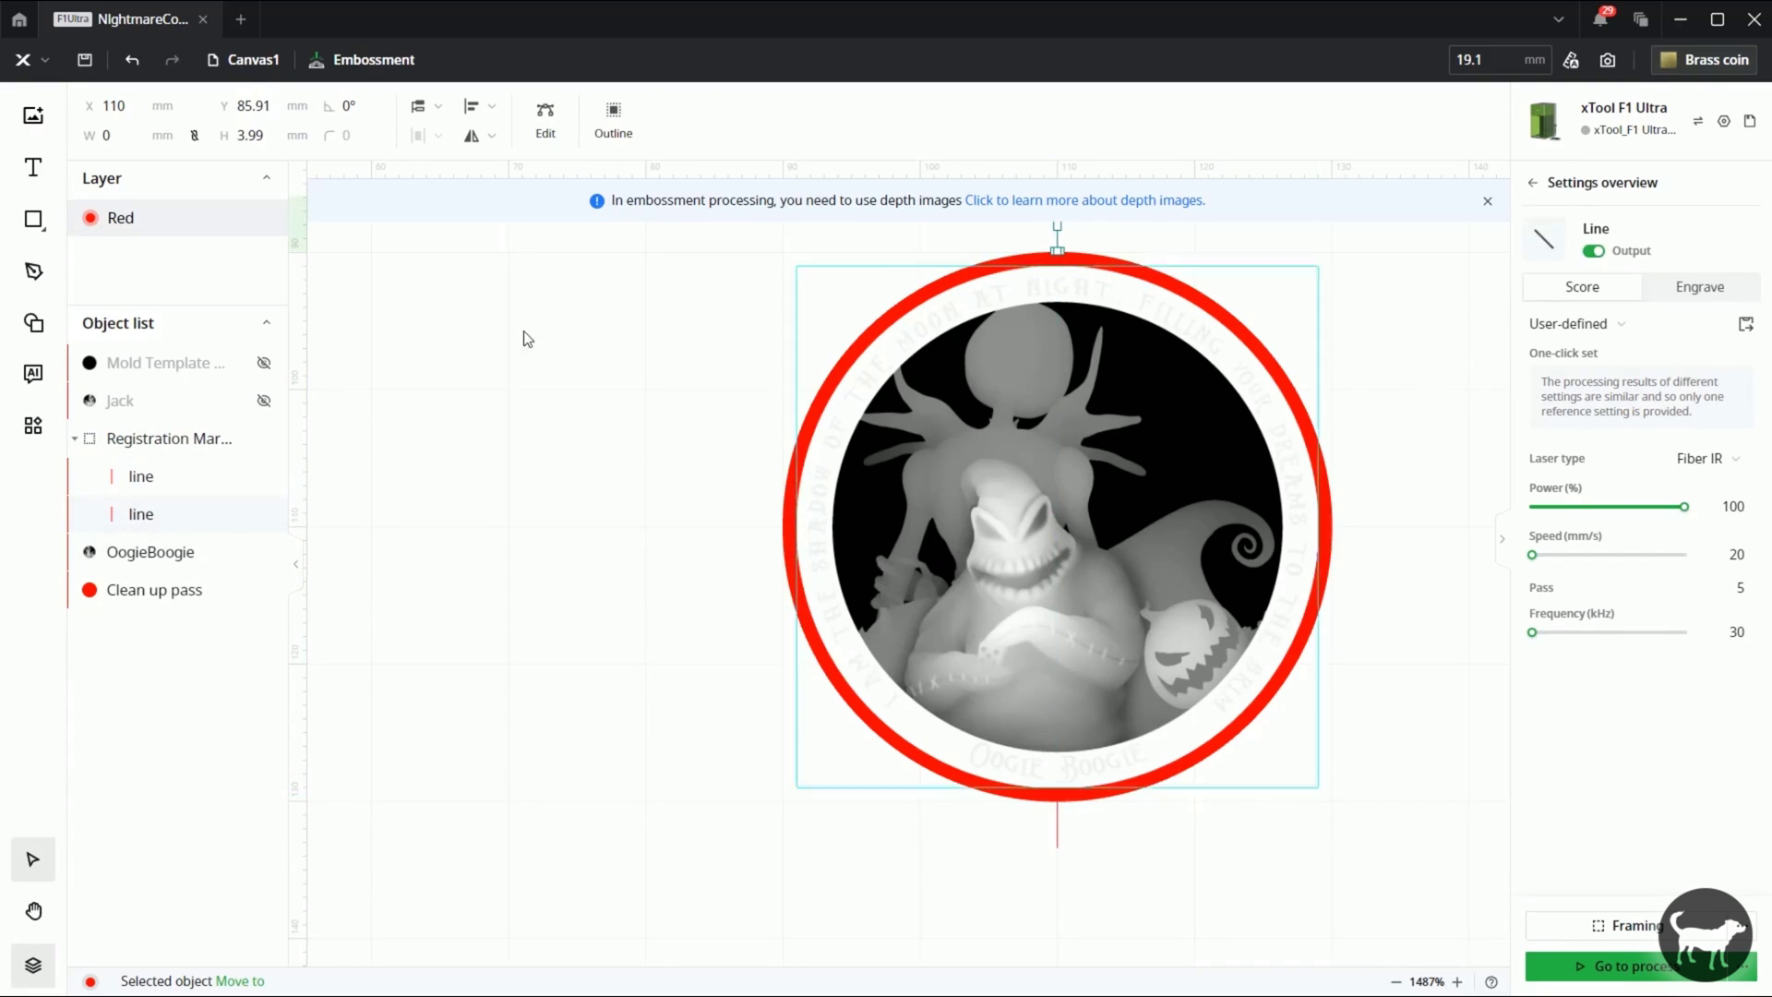
left_click(133, 438)
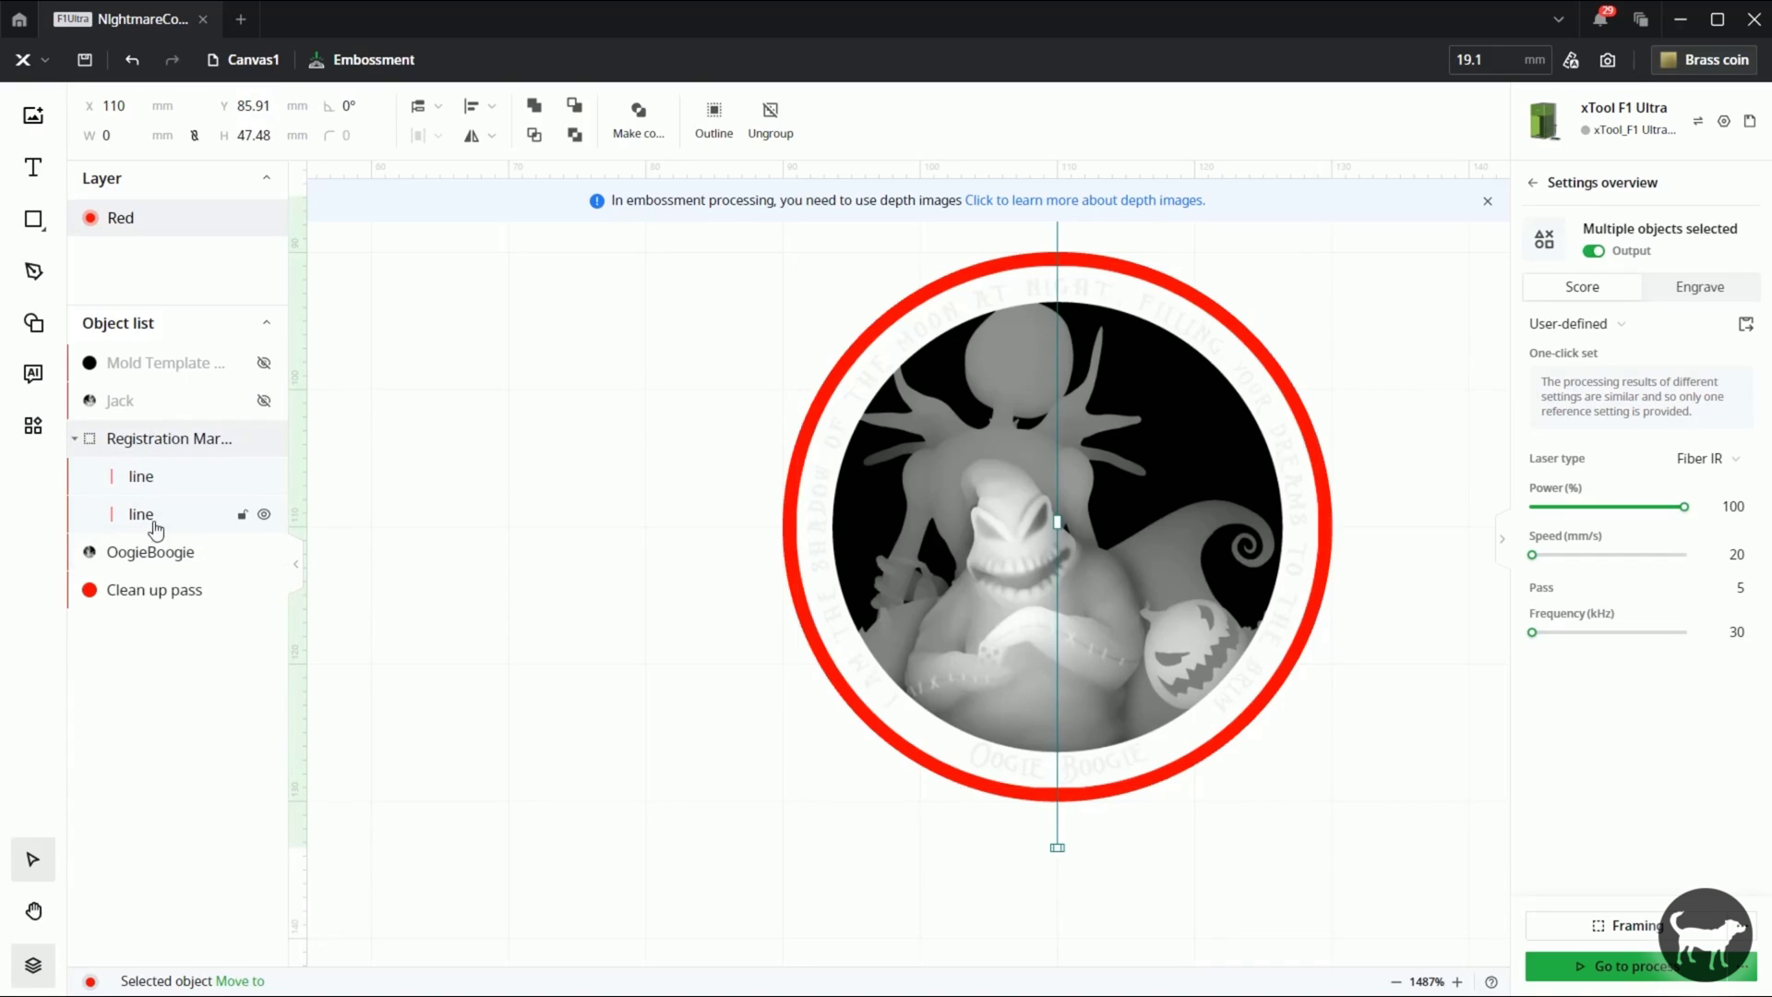
left_click(1368, 846)
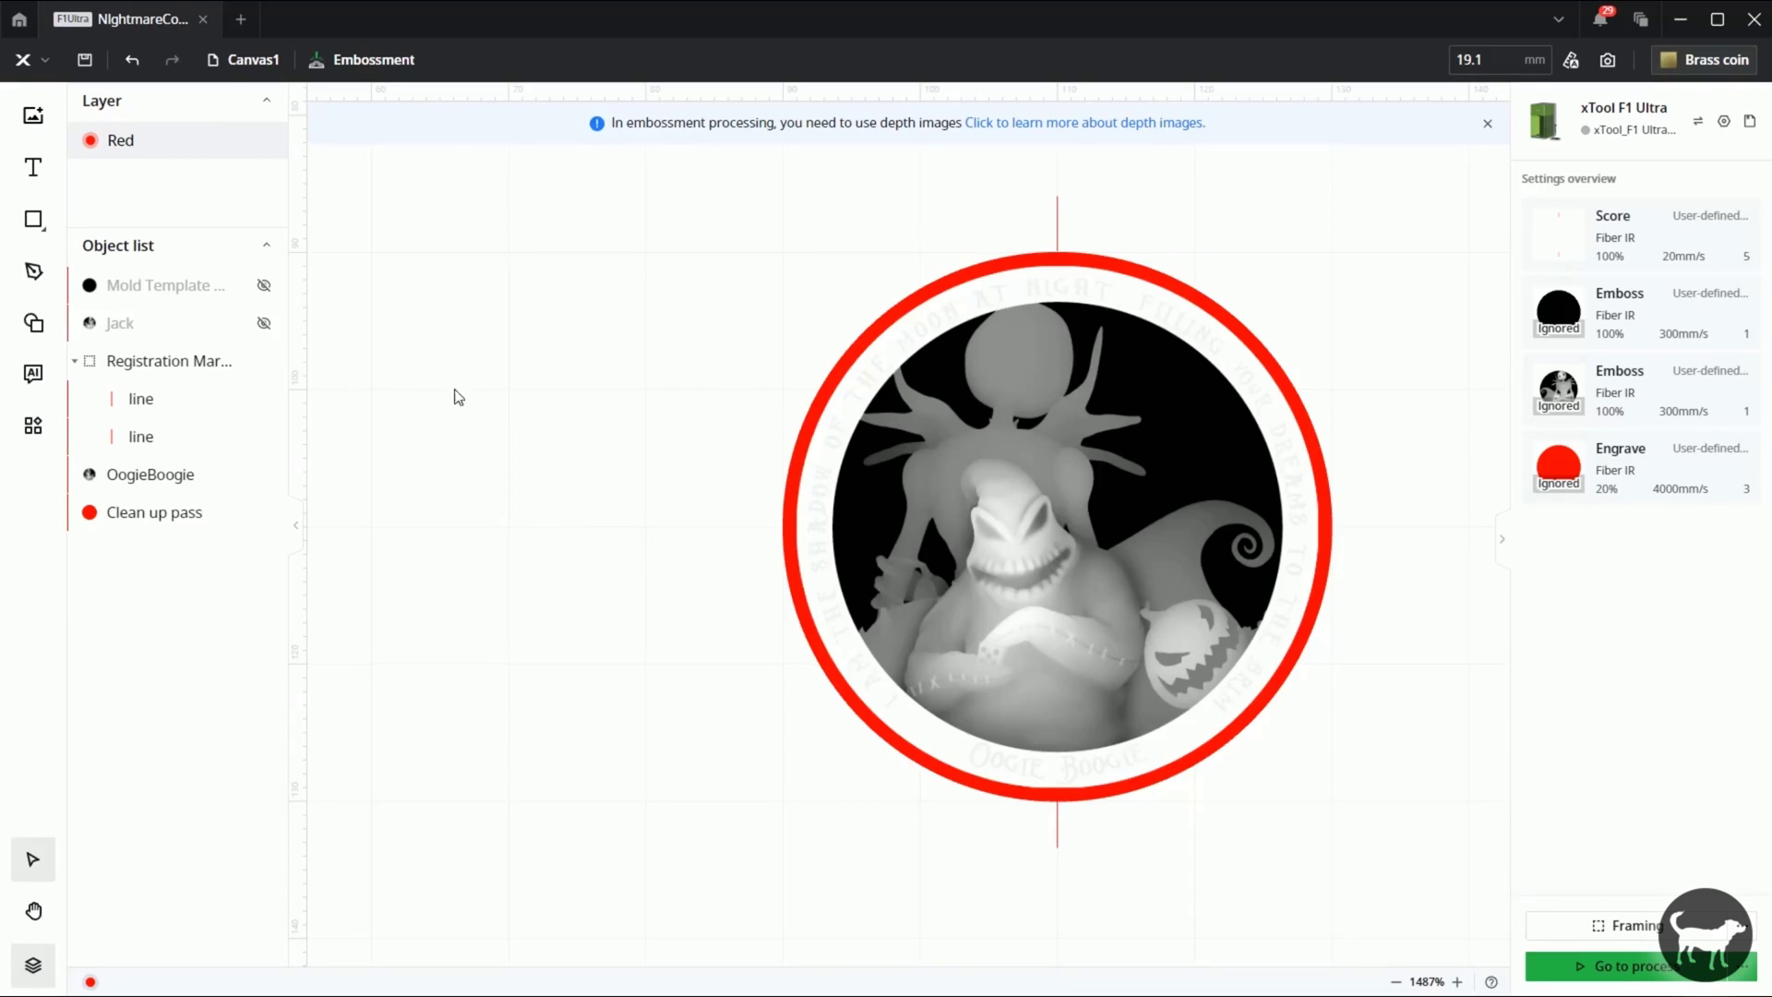
Hide the Registration Marks, exclude them from output, and select the OogieBoogie image.
left_click(266, 361)
left_click(195, 360)
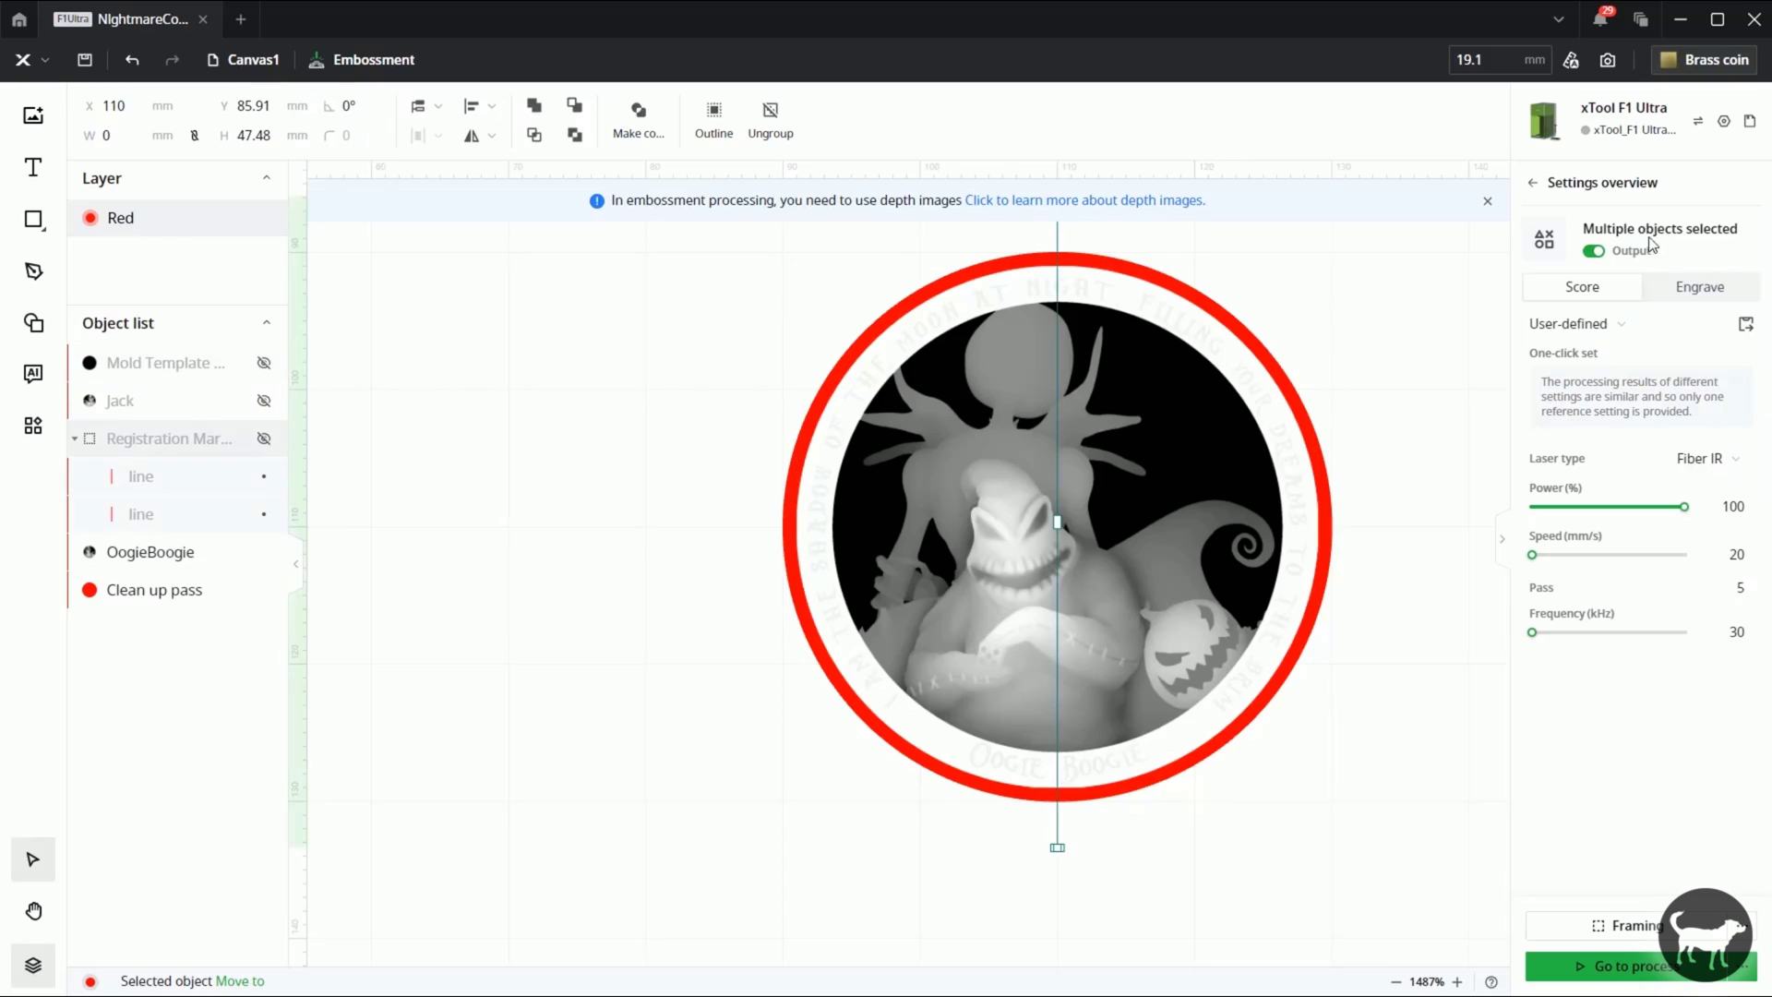
left_click(1594, 252)
left_click(558, 621)
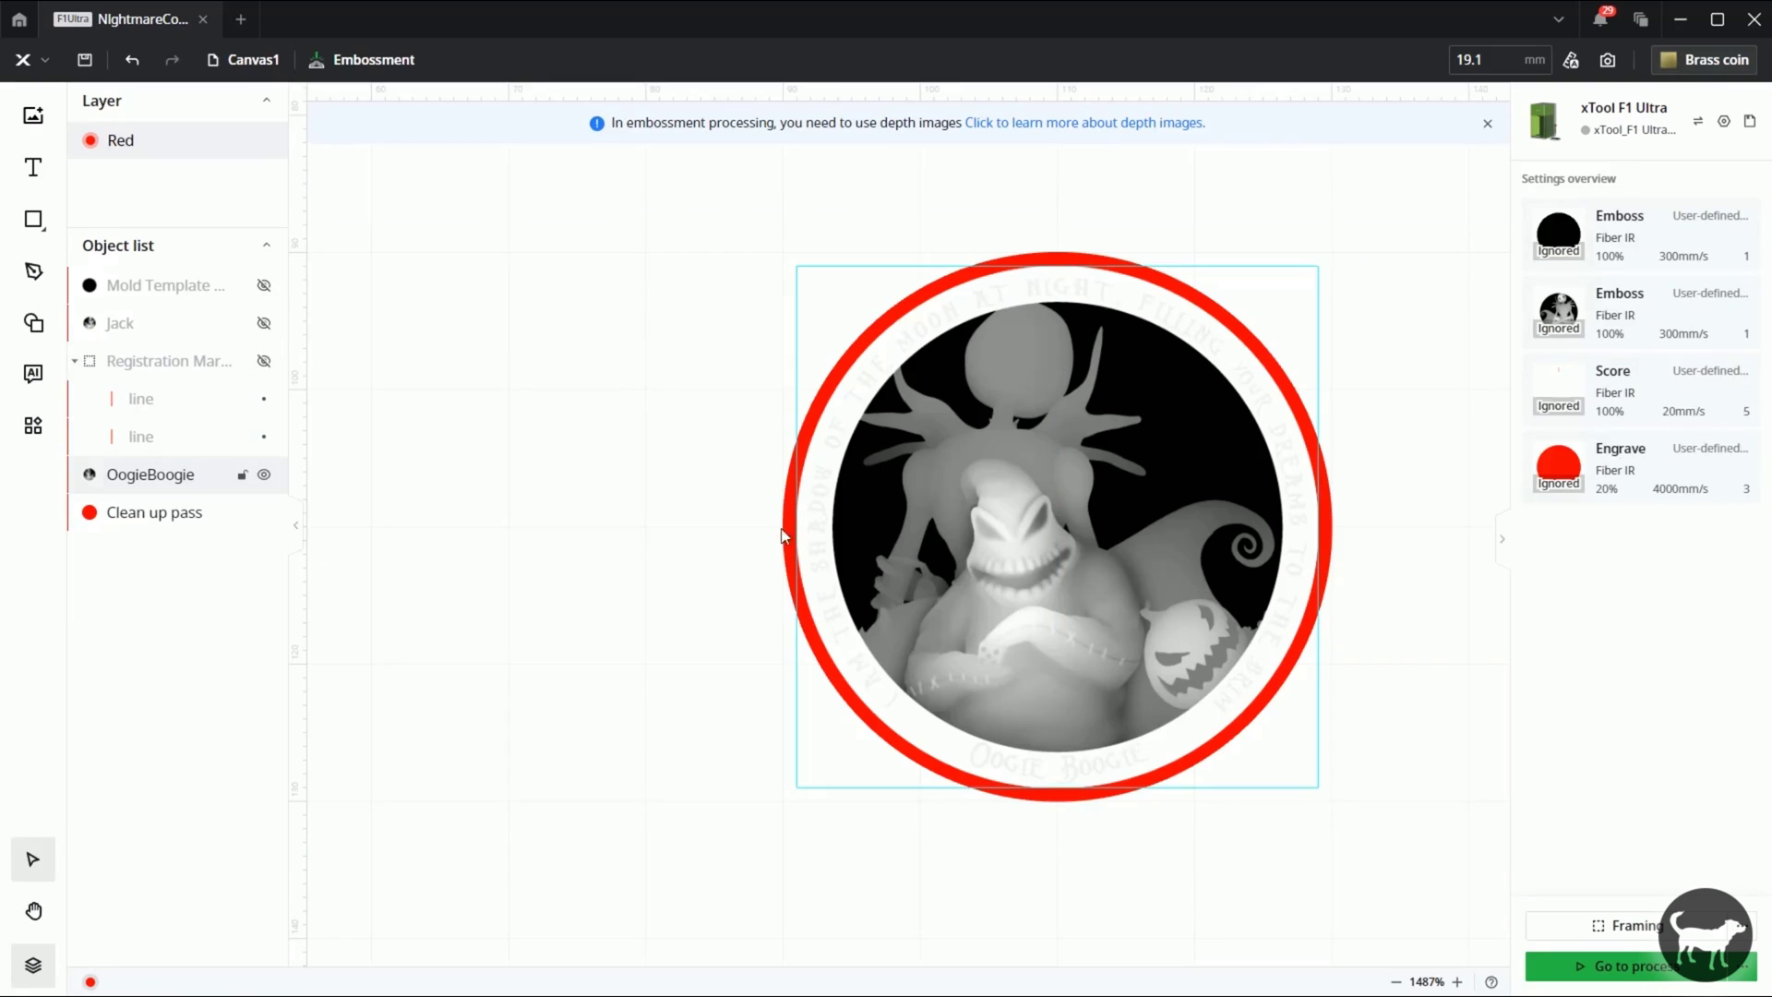
left_click(207, 482)
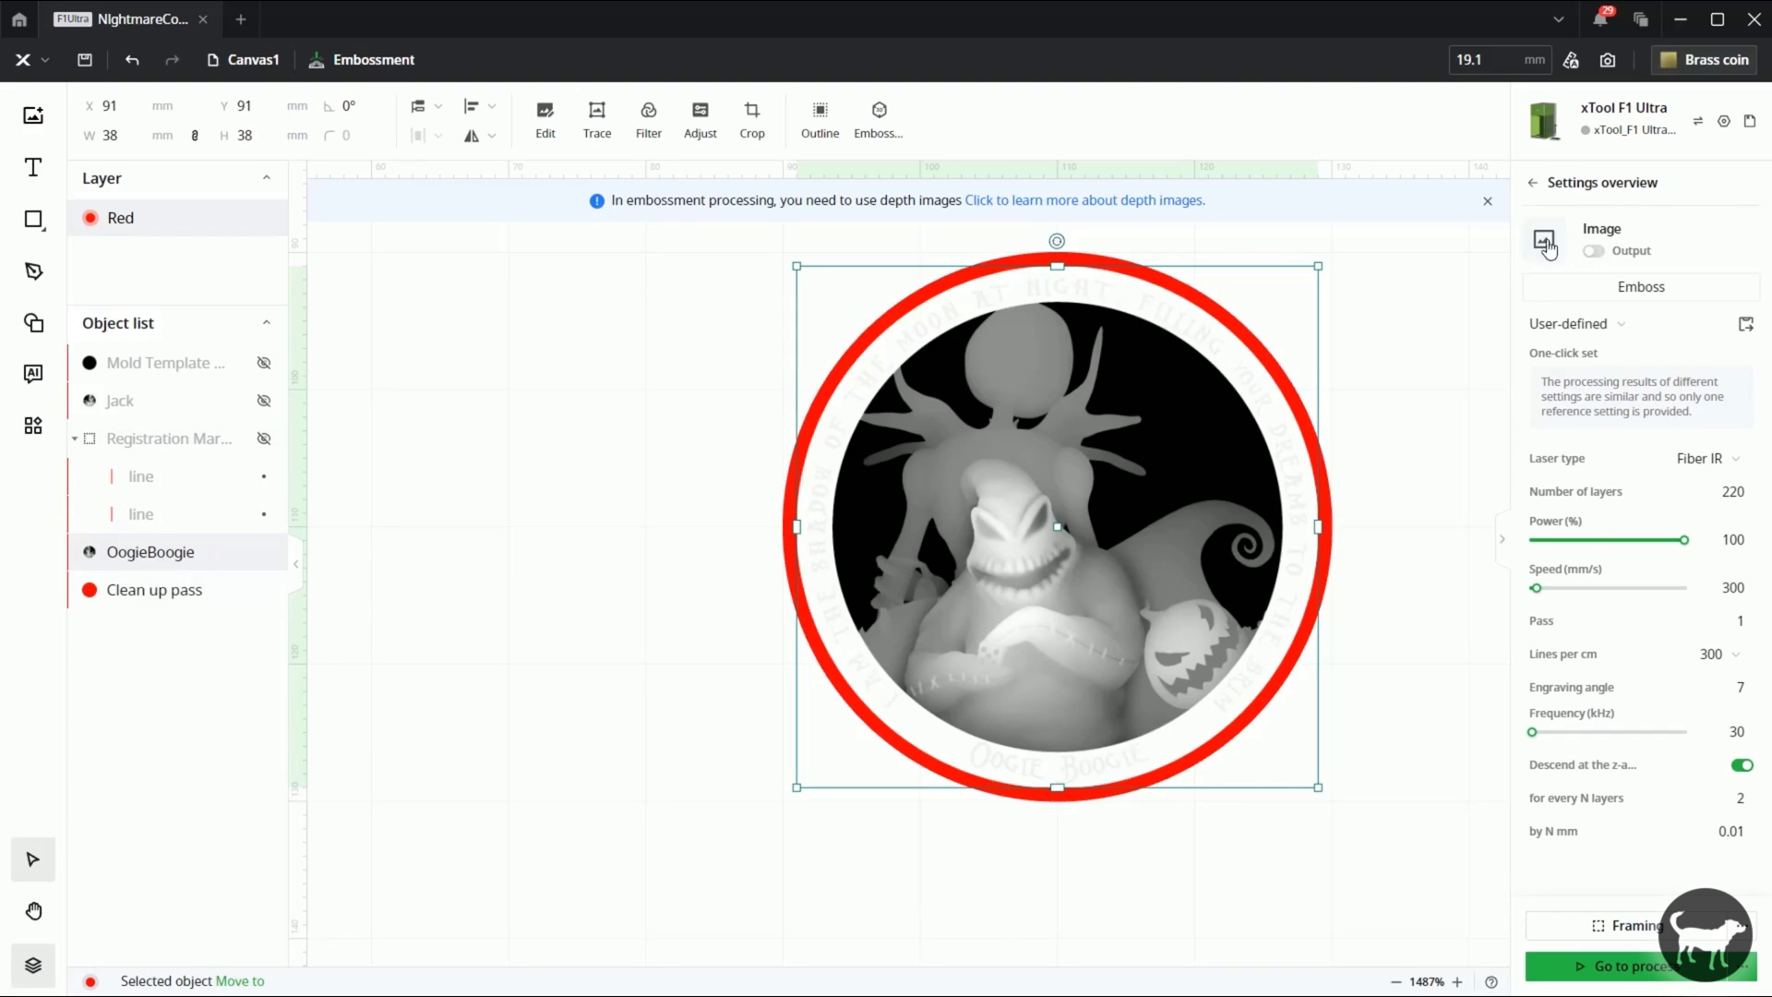
Hide the OogieBoogie row in the Object list, leaving only the red clean-up pass circle.
left_click(264, 551)
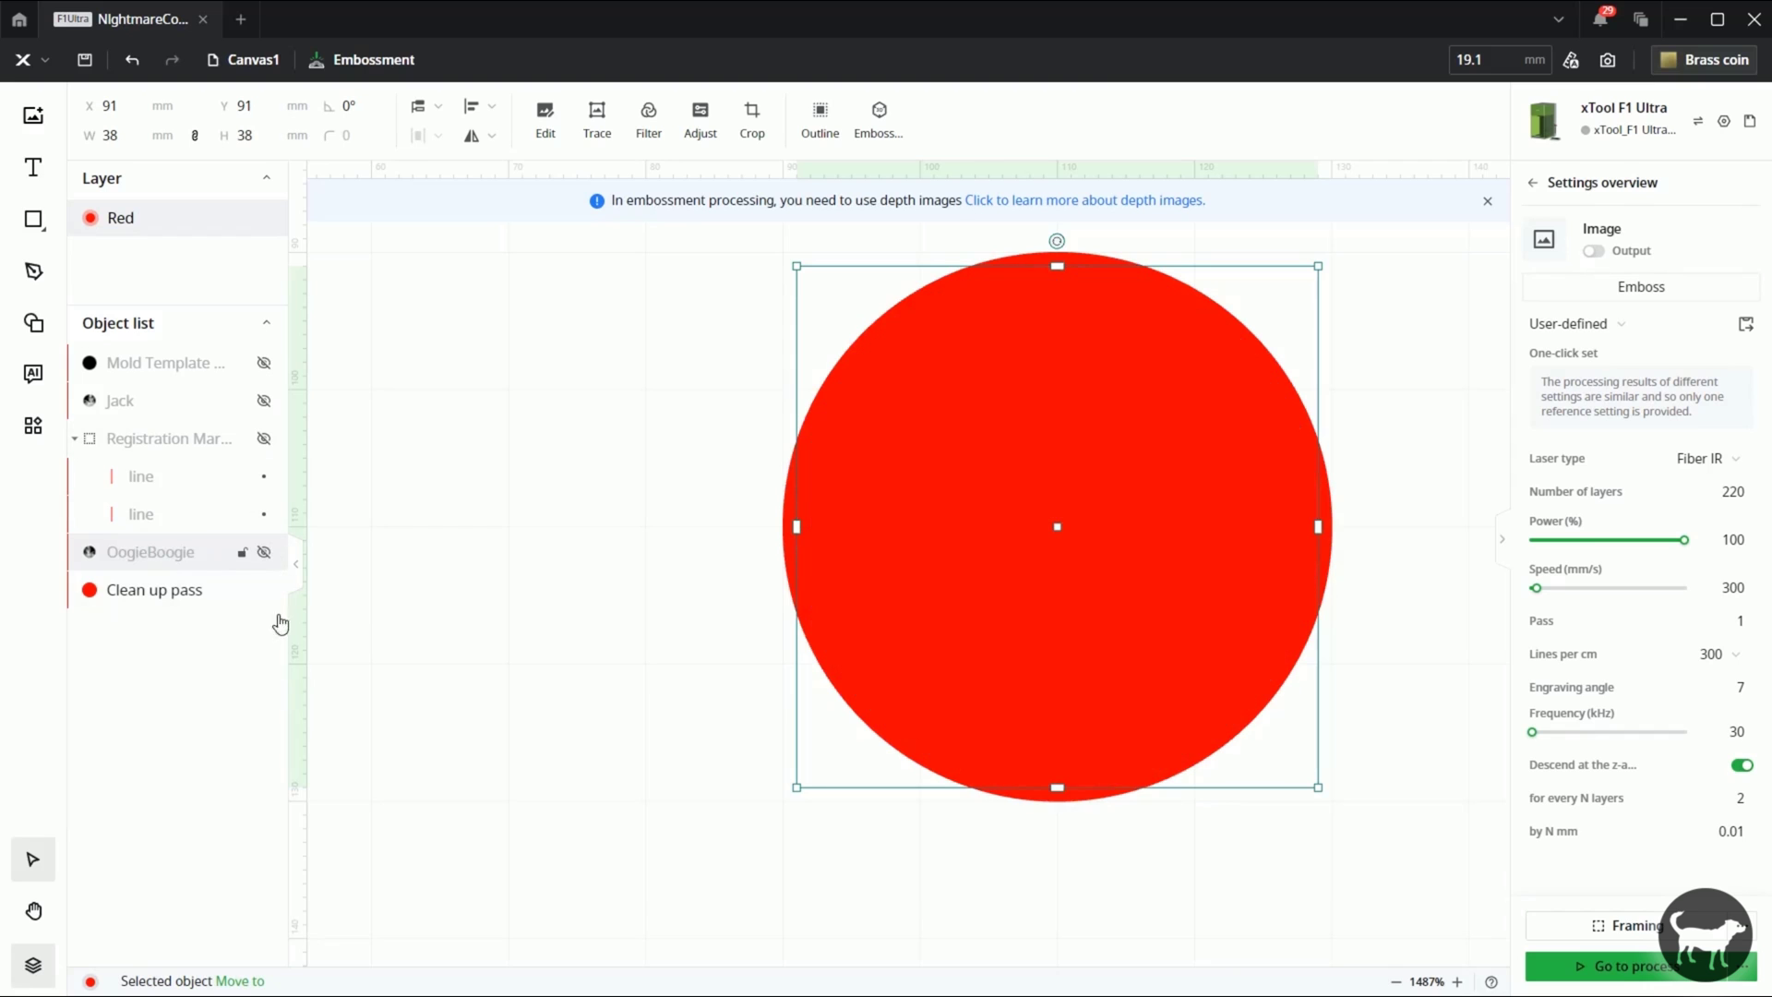